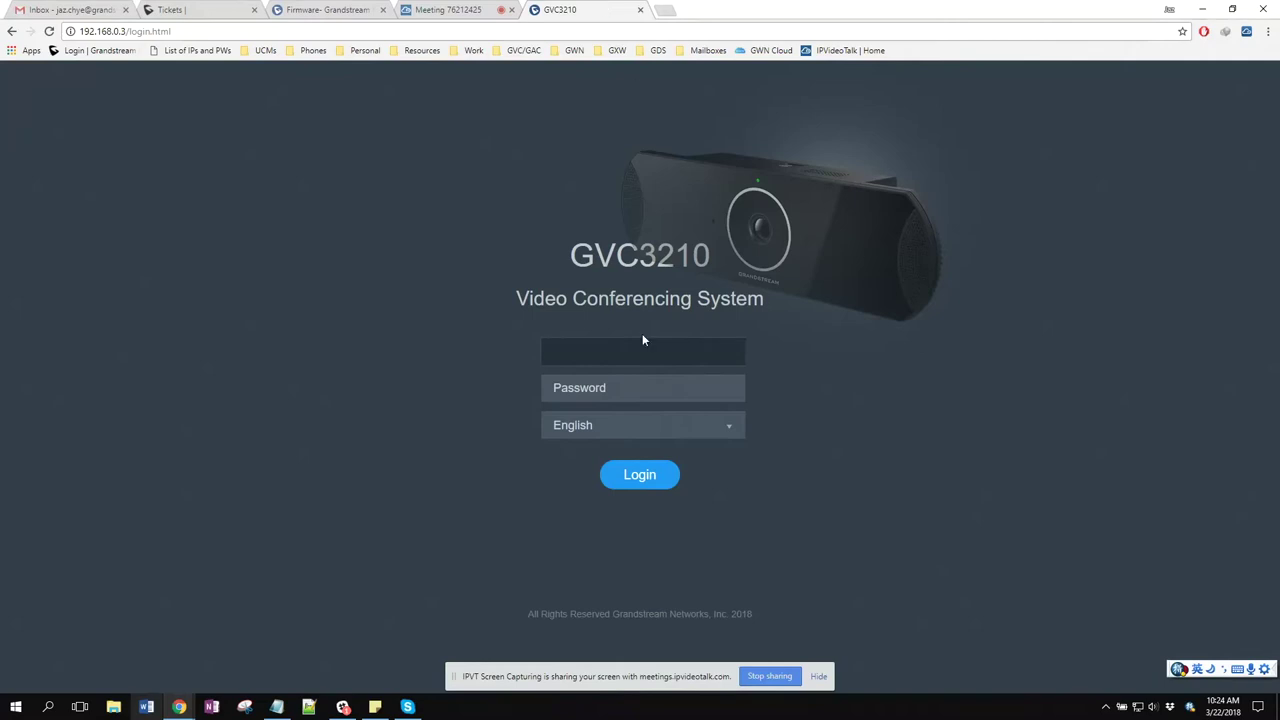
Log in to the GVC3210 web interface as admin with the device password
{"action": "type", "text": "admin"}
{"action": "key", "text": "Tab"}
{"action": "type", "text": "admin"}
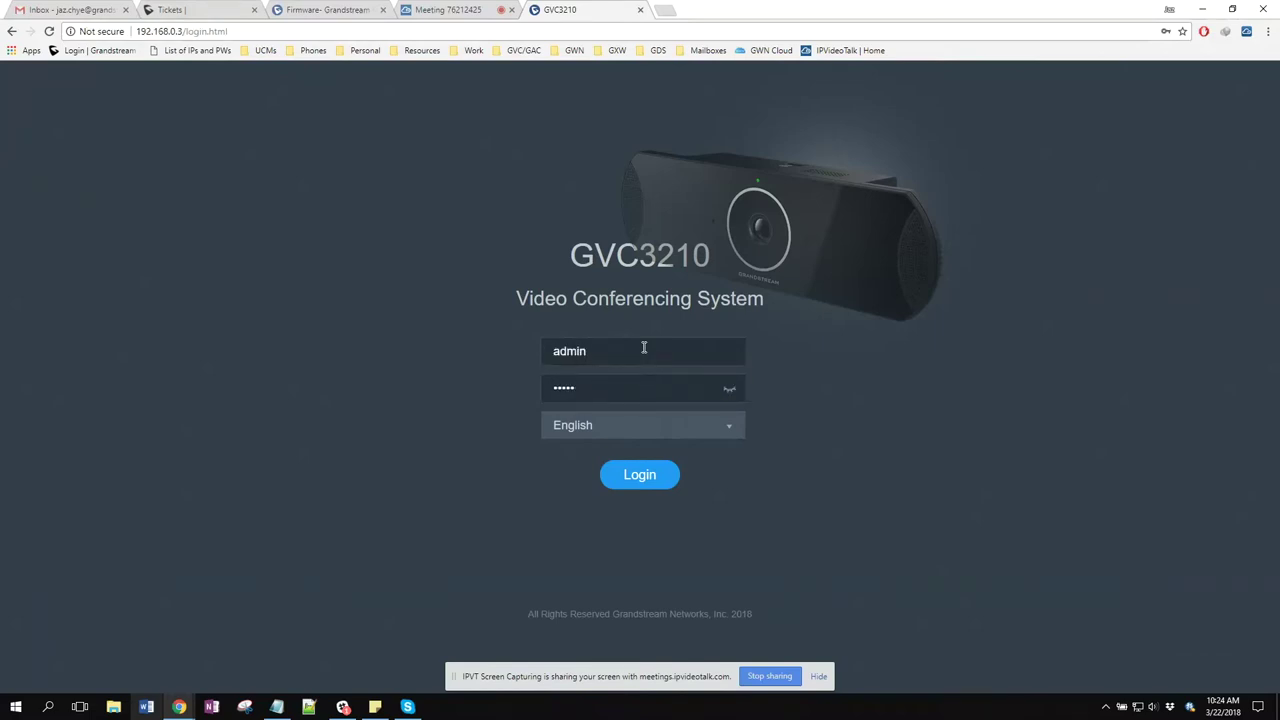
{"action": "left_click", "coordinate": [645, 476]}
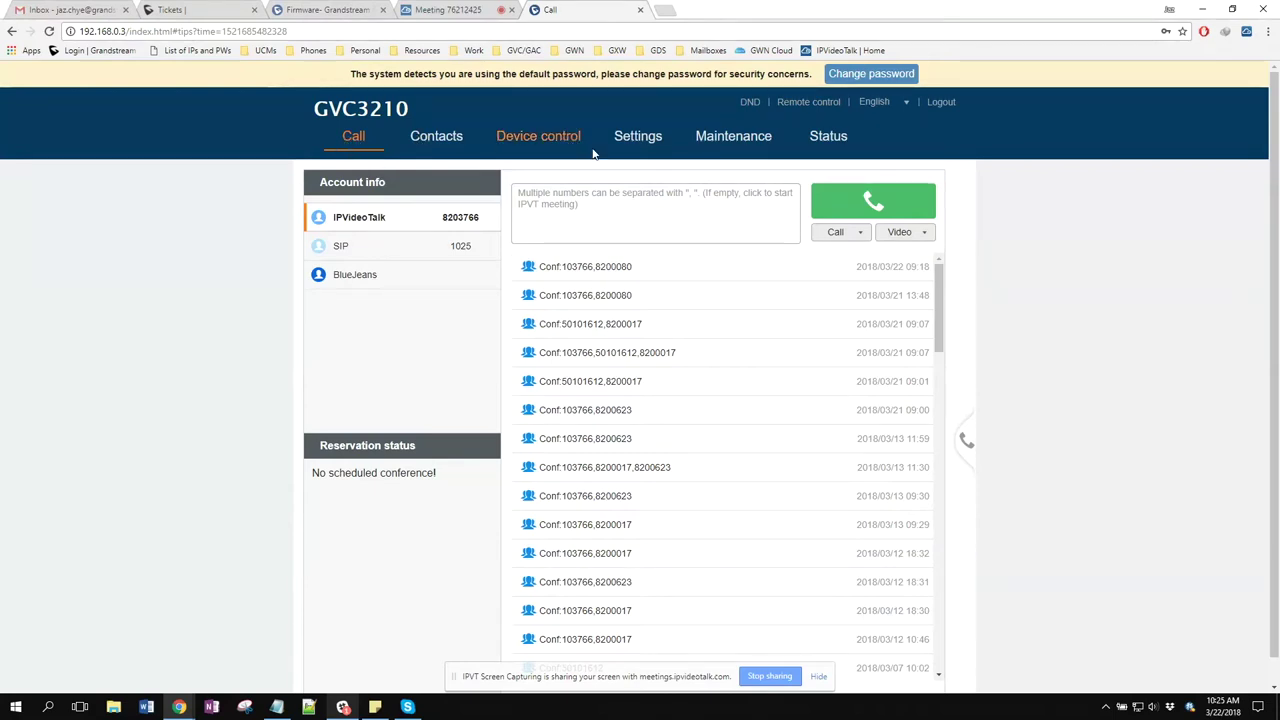
Check Status system info (version 1.0.1.20, Android version, up time), then view network status
{"action": "left_click", "coordinate": [832, 143]}
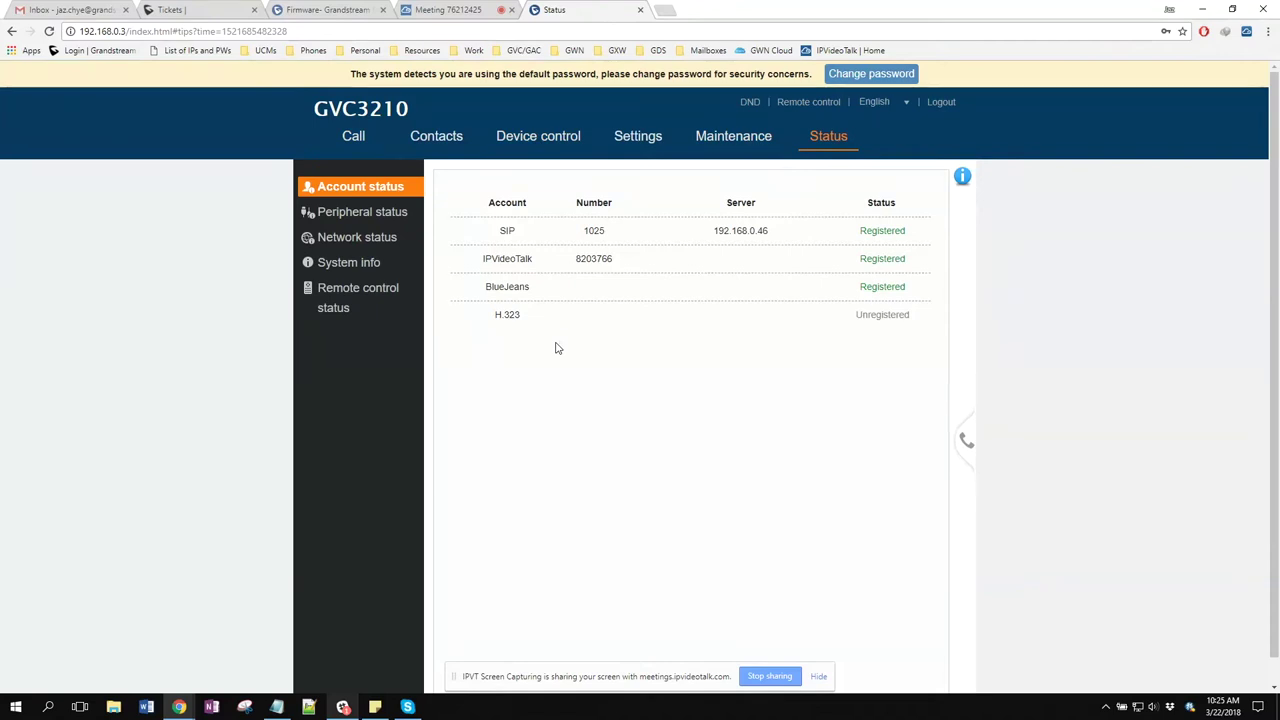
{"action": "left_click", "coordinate": [348, 264]}
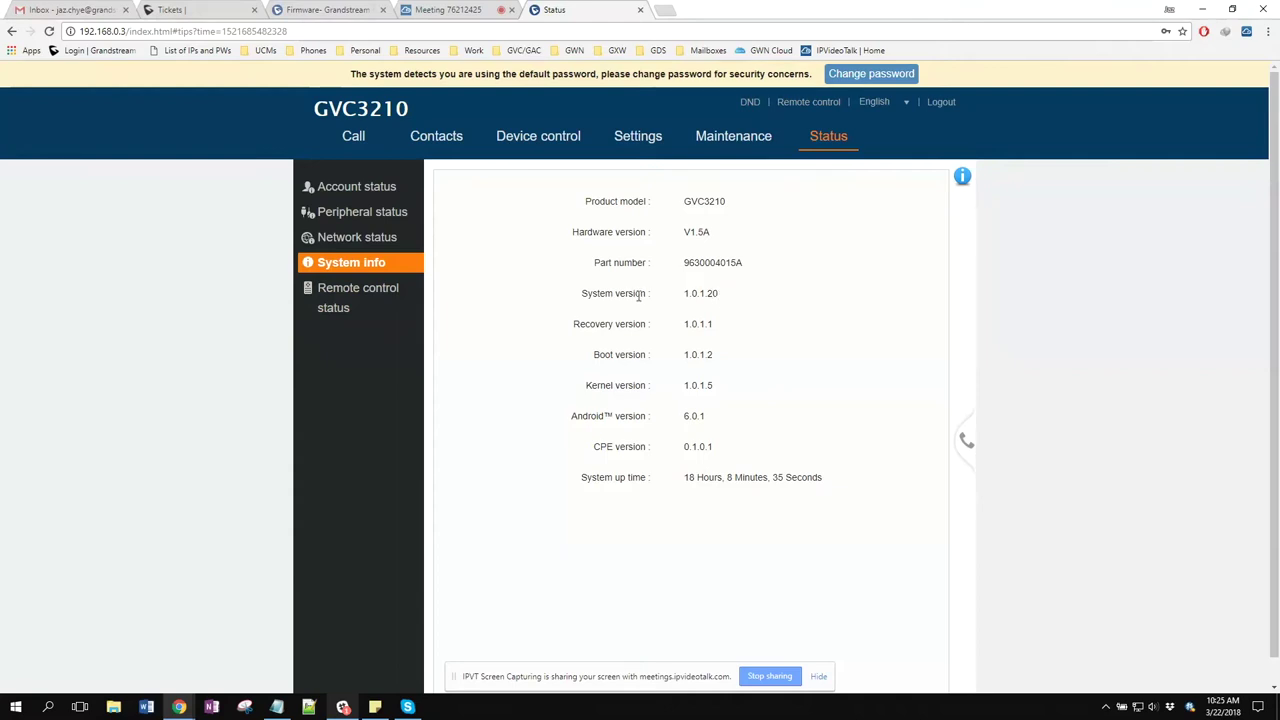
{"action": "left_click_drag", "start_coordinate": [584, 297], "coordinate": [727, 302]}
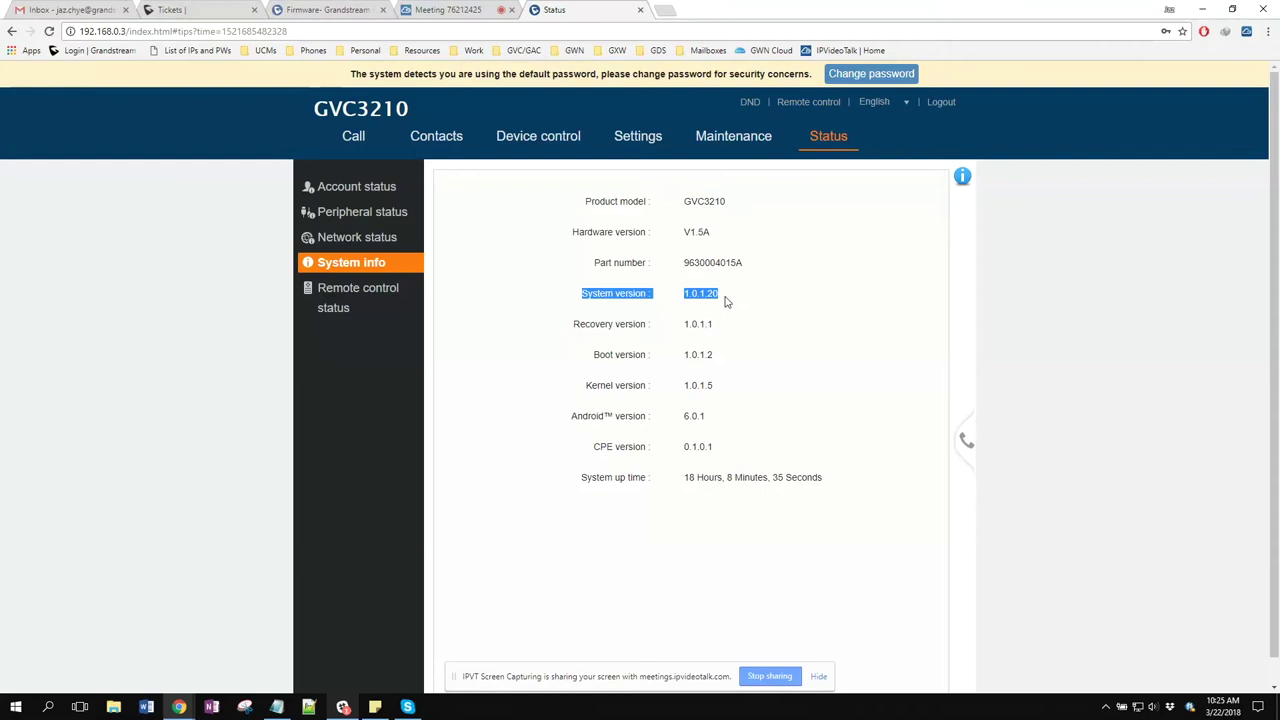
{"action": "left_click", "coordinate": [745, 352]}
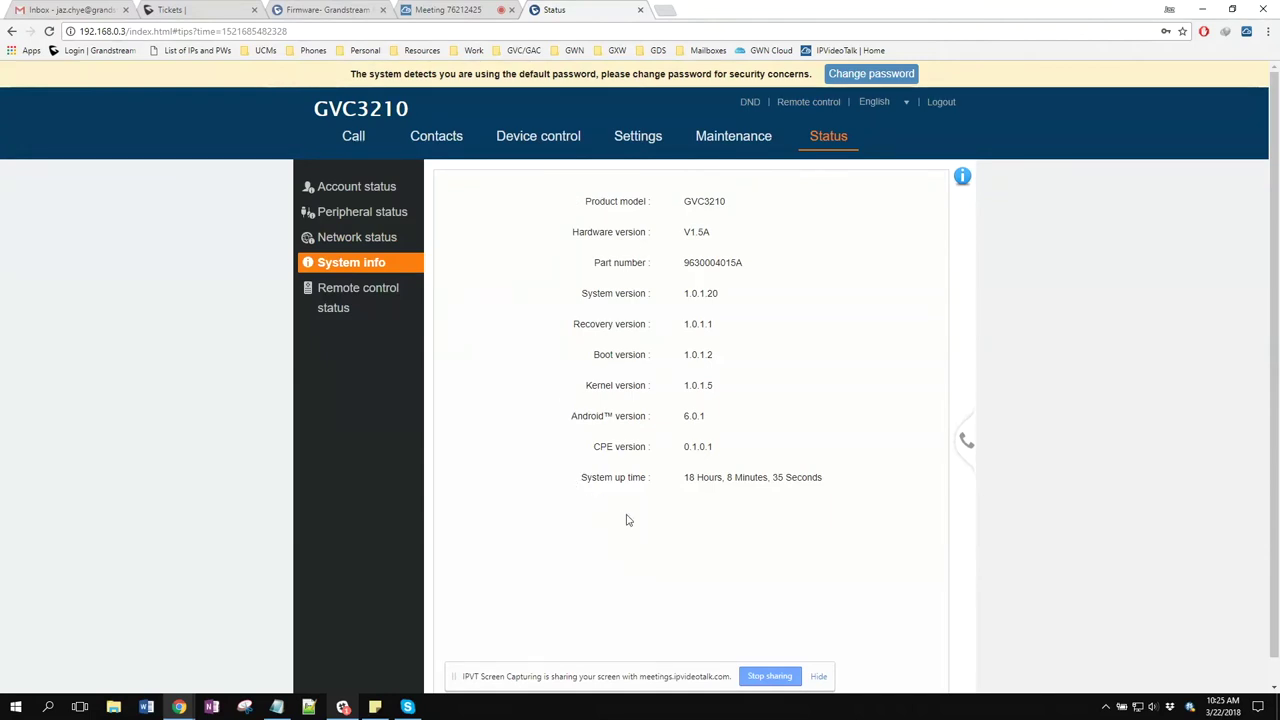
{"action": "left_click_drag", "start_coordinate": [617, 416], "coordinate": [692, 416]}
{"action": "left_click", "coordinate": [572, 438]}
{"action": "left_click_drag", "start_coordinate": [580, 482], "coordinate": [829, 484]}
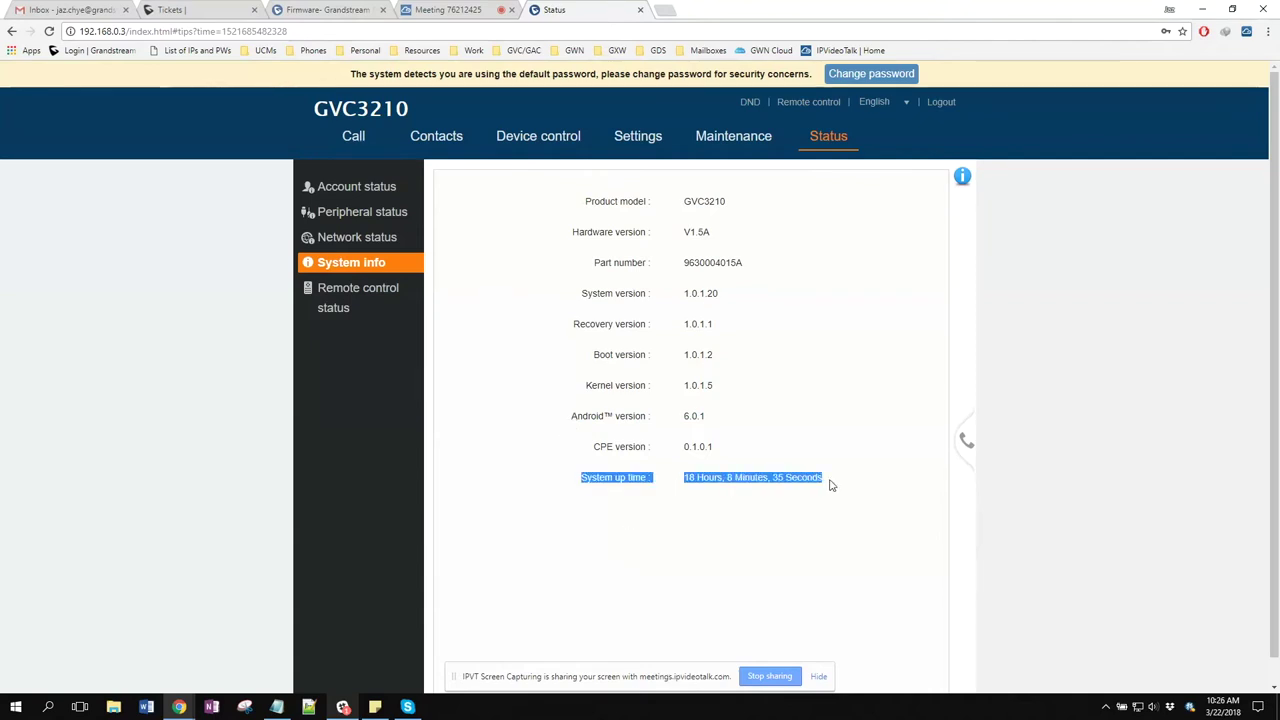
{"action": "left_click", "coordinate": [553, 392]}
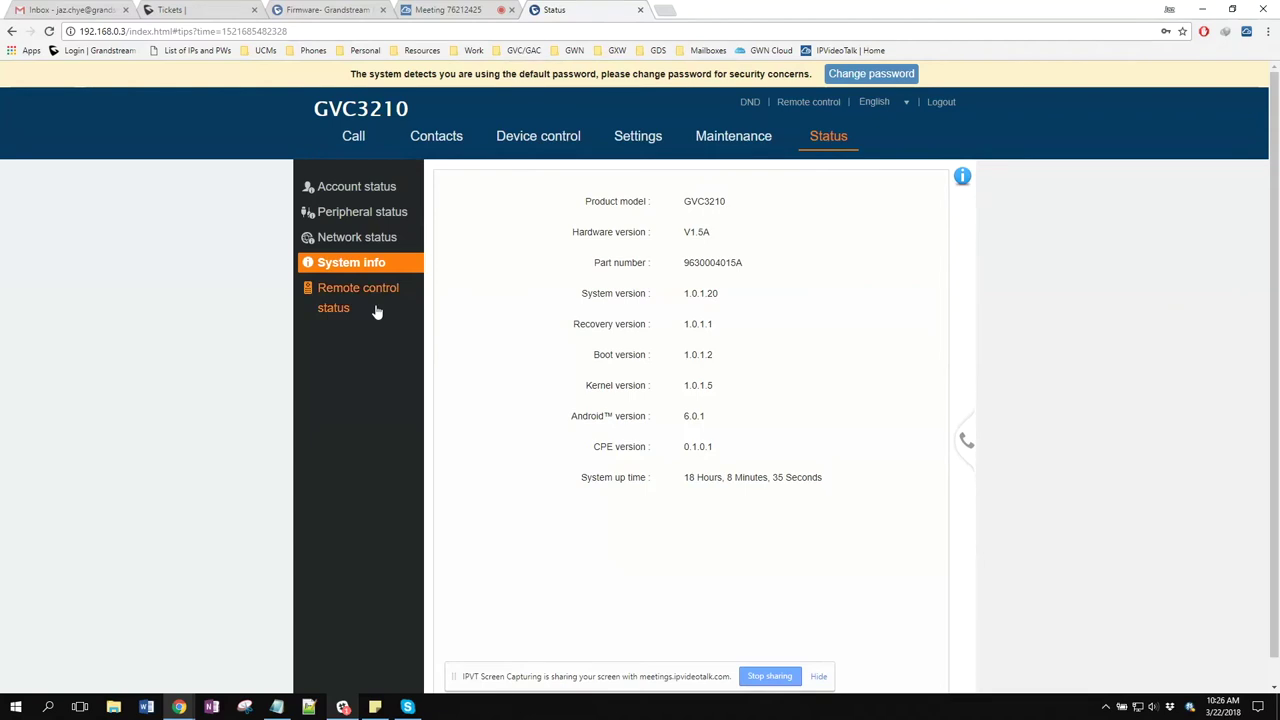
{"action": "left_click", "coordinate": [361, 240]}
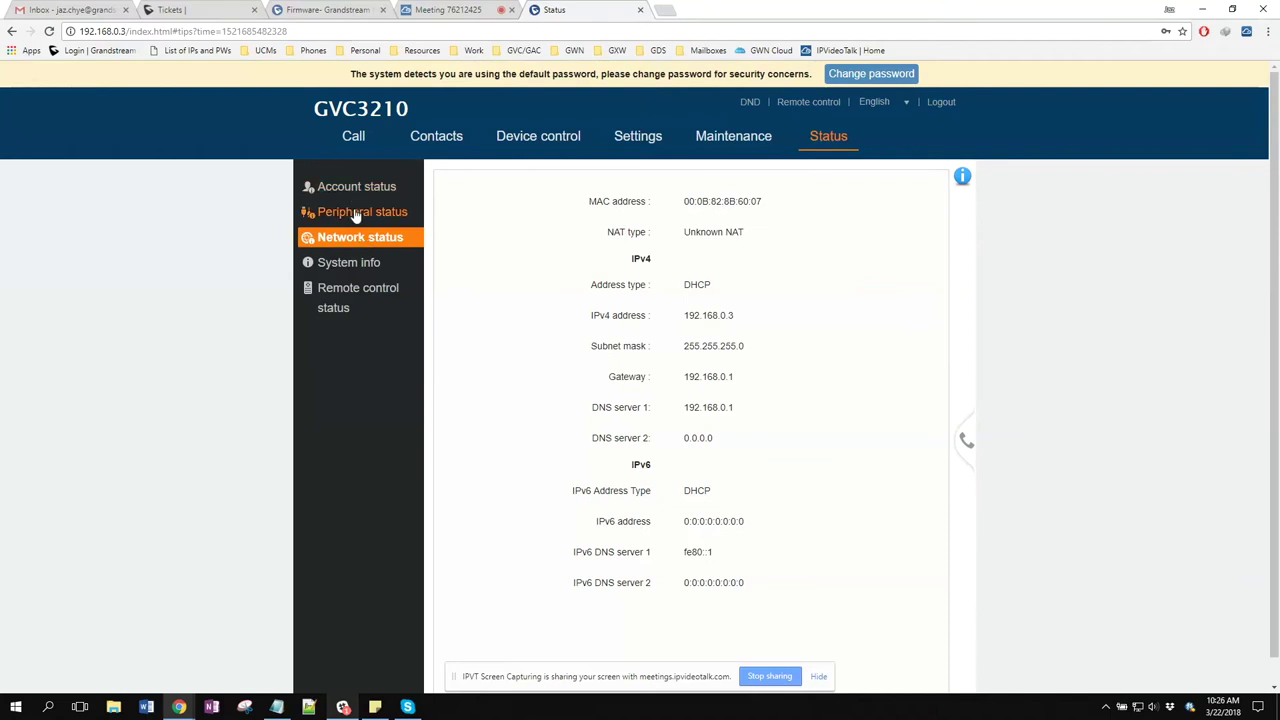
Review peripheral (HDMI, SD card, USB) and account status, then go back to the Call page
{"action": "left_click", "coordinate": [355, 216]}
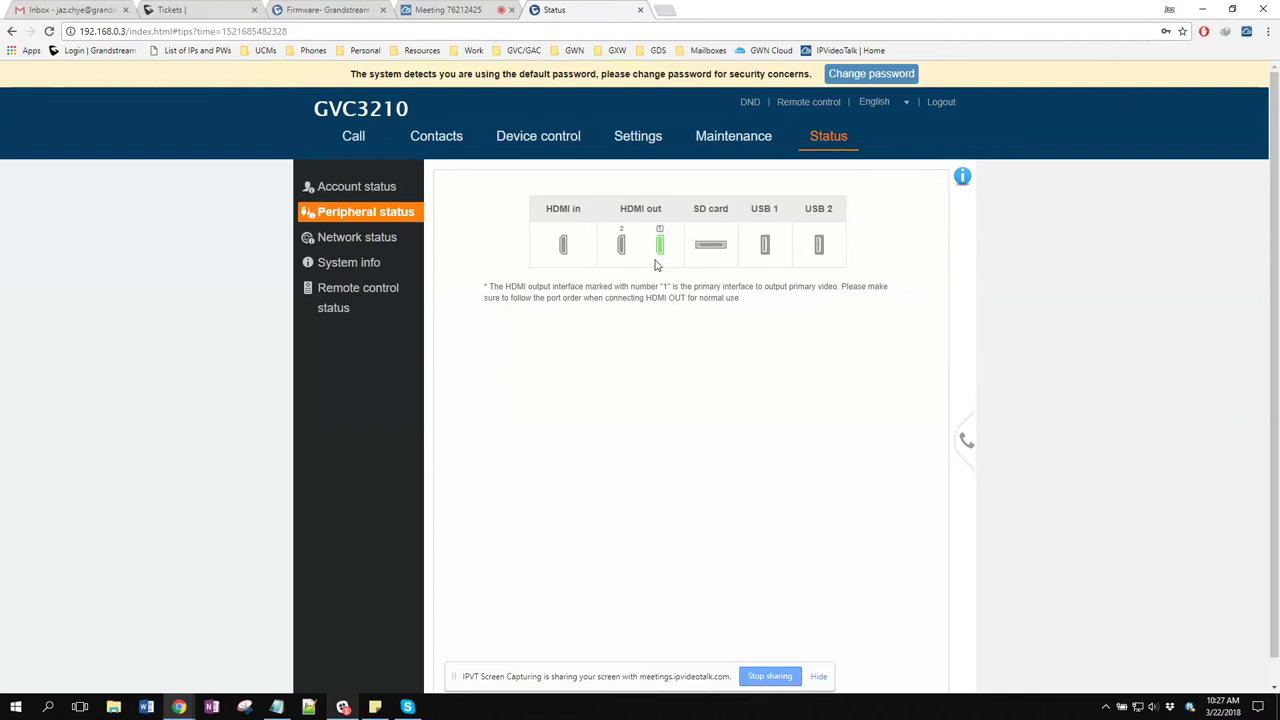
{"action": "left_click", "coordinate": [389, 189]}
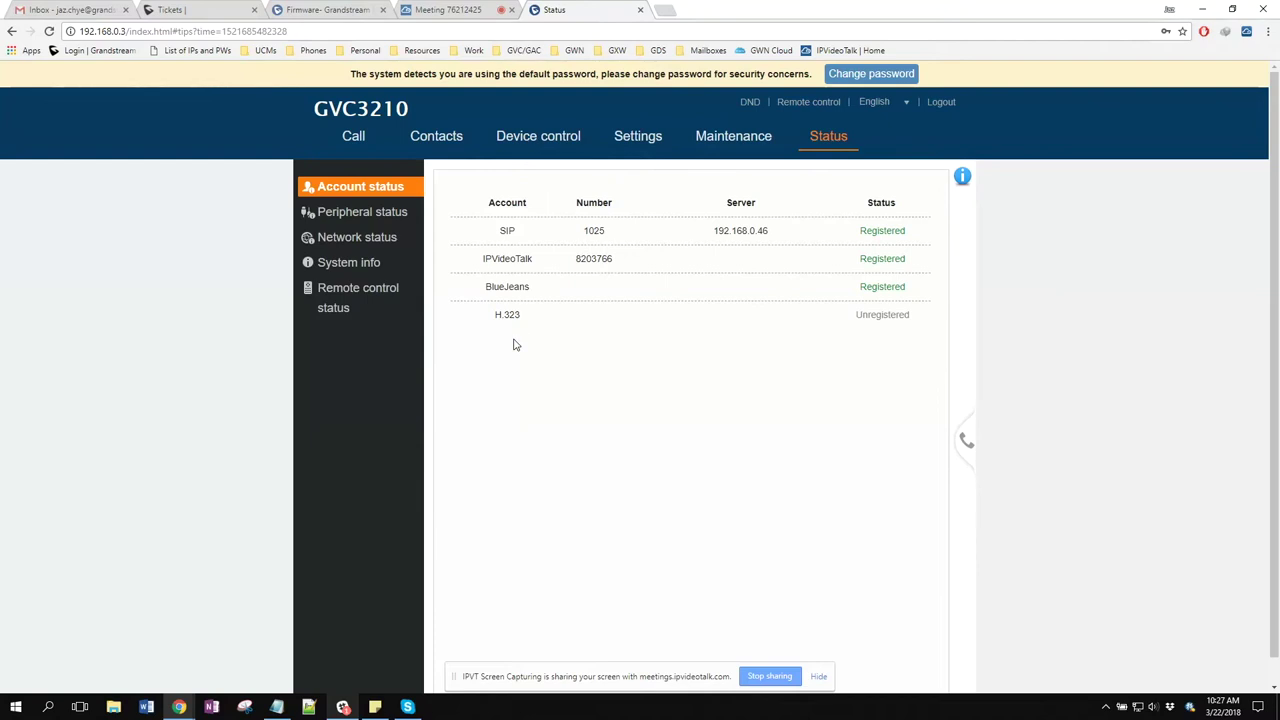
{"action": "left_click", "coordinate": [356, 142]}
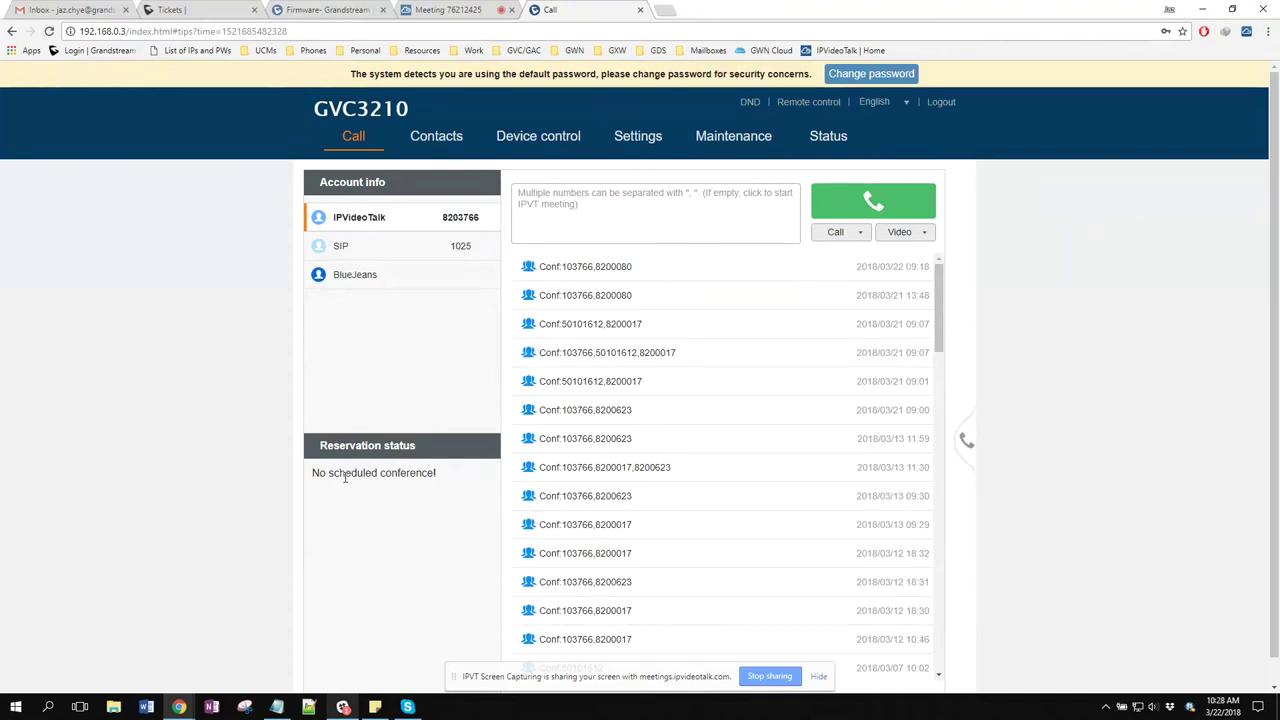
{"action": "left_click_drag", "start_coordinate": [333, 447], "coordinate": [406, 470]}
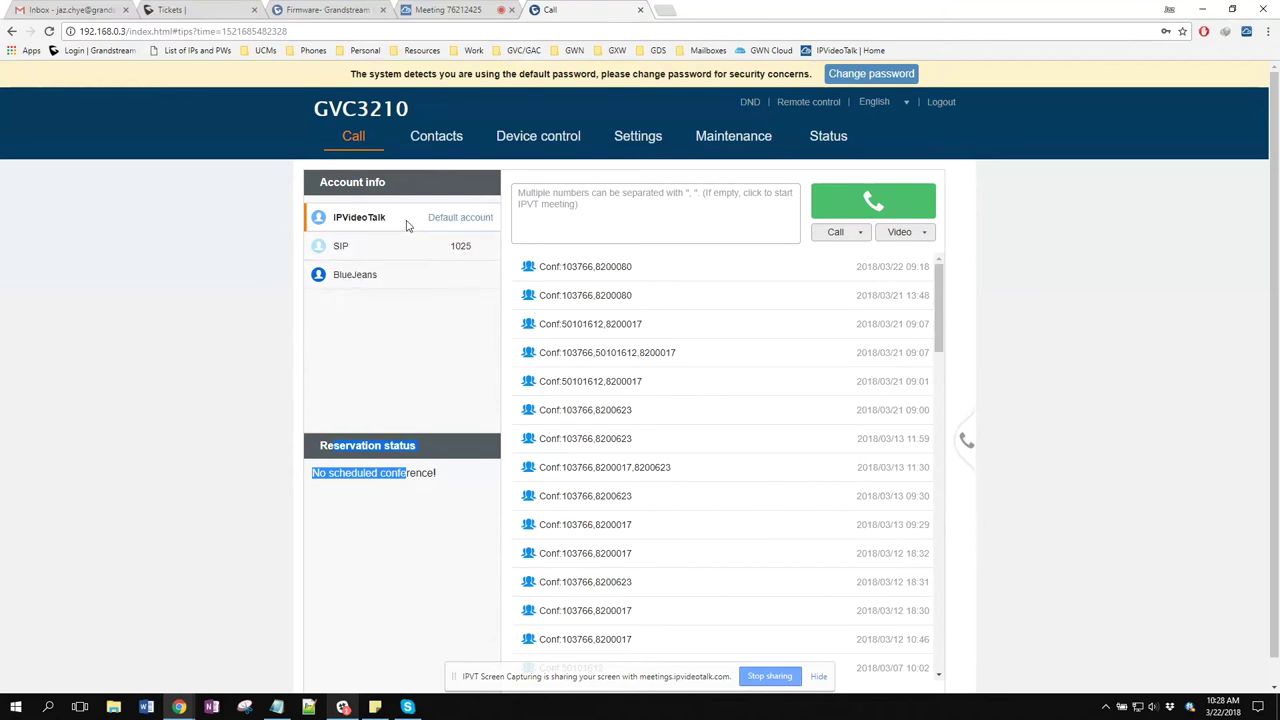
{"action": "mouse_move", "coordinate": [406, 254]}
{"action": "mouse_move", "coordinate": [416, 221]}
{"action": "left_click", "coordinate": [455, 248]}
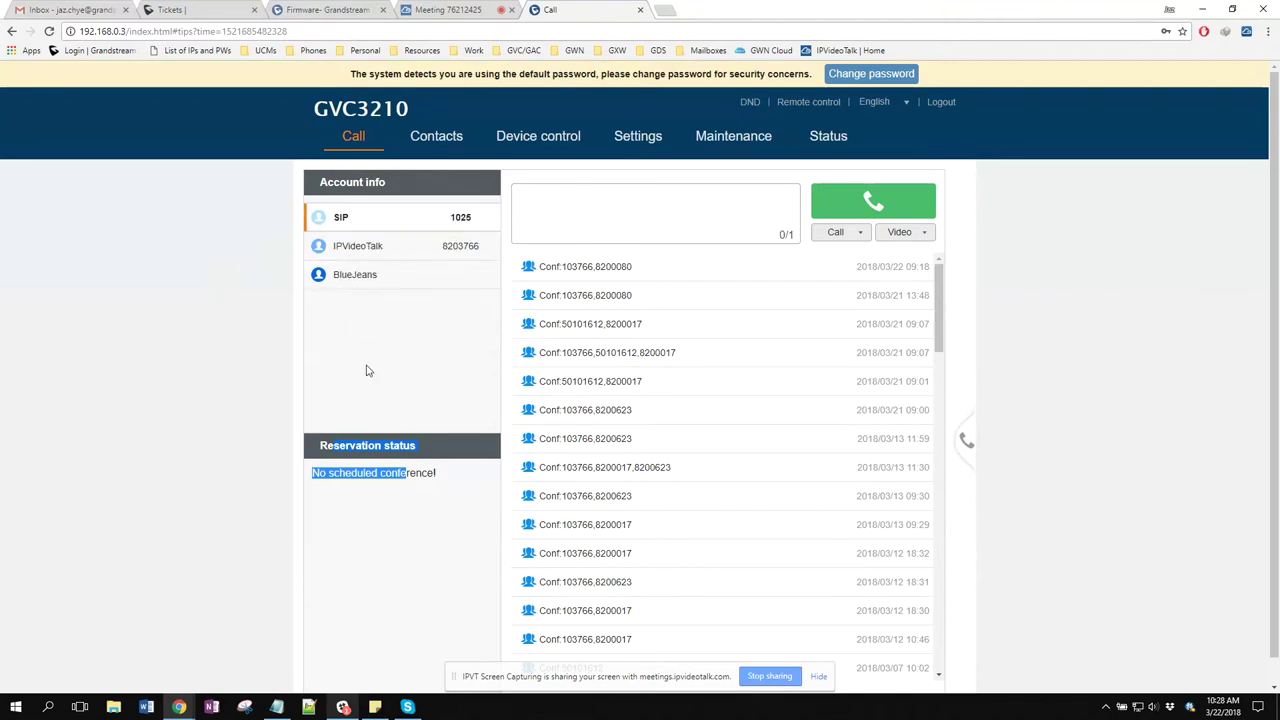
{"action": "left_click", "coordinate": [452, 247]}
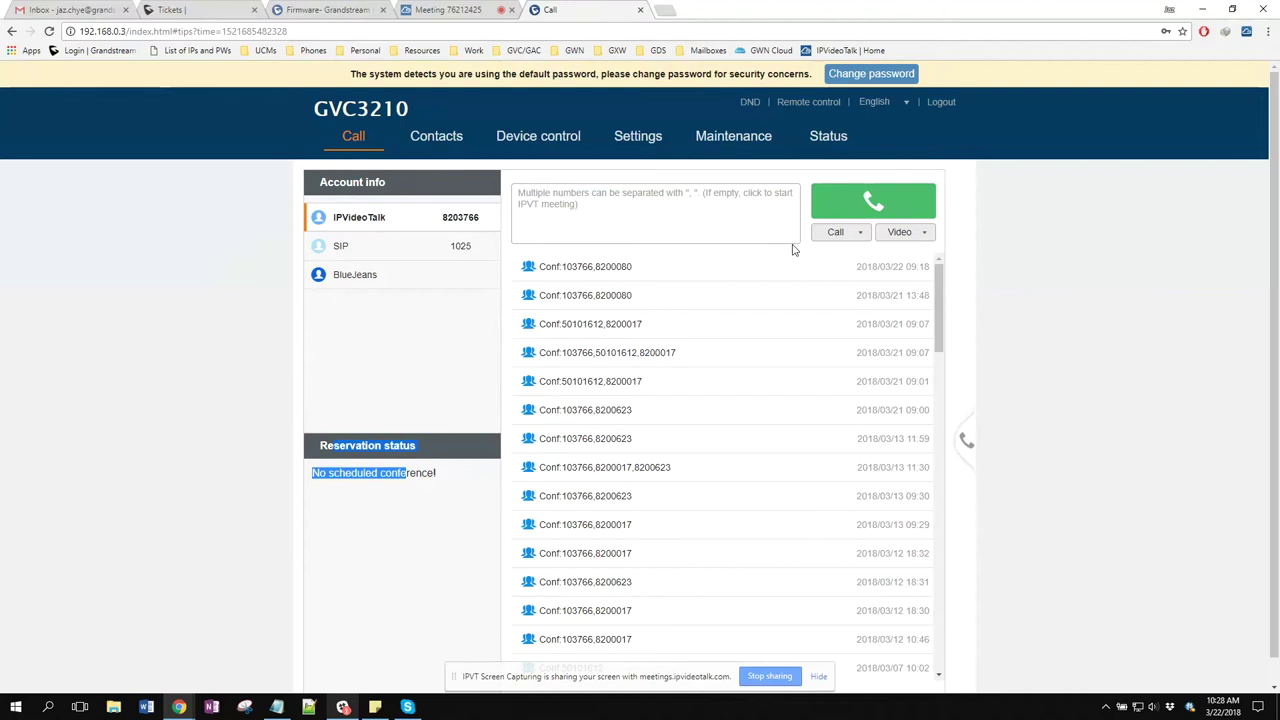
Call 8200080 from the Call page after checking the video and audio call types
{"action": "left_click", "coordinate": [645, 211]}
{"action": "left_click", "coordinate": [643, 203]}
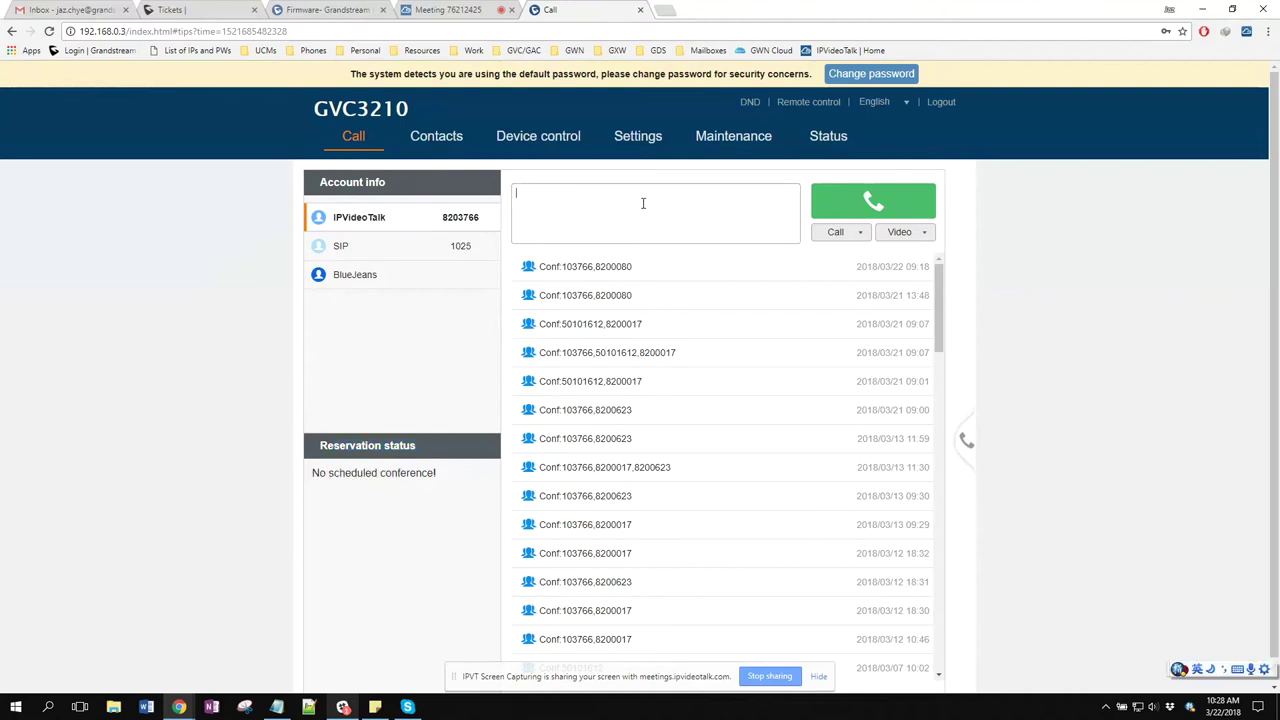
{"action": "type", "text": "8200"}
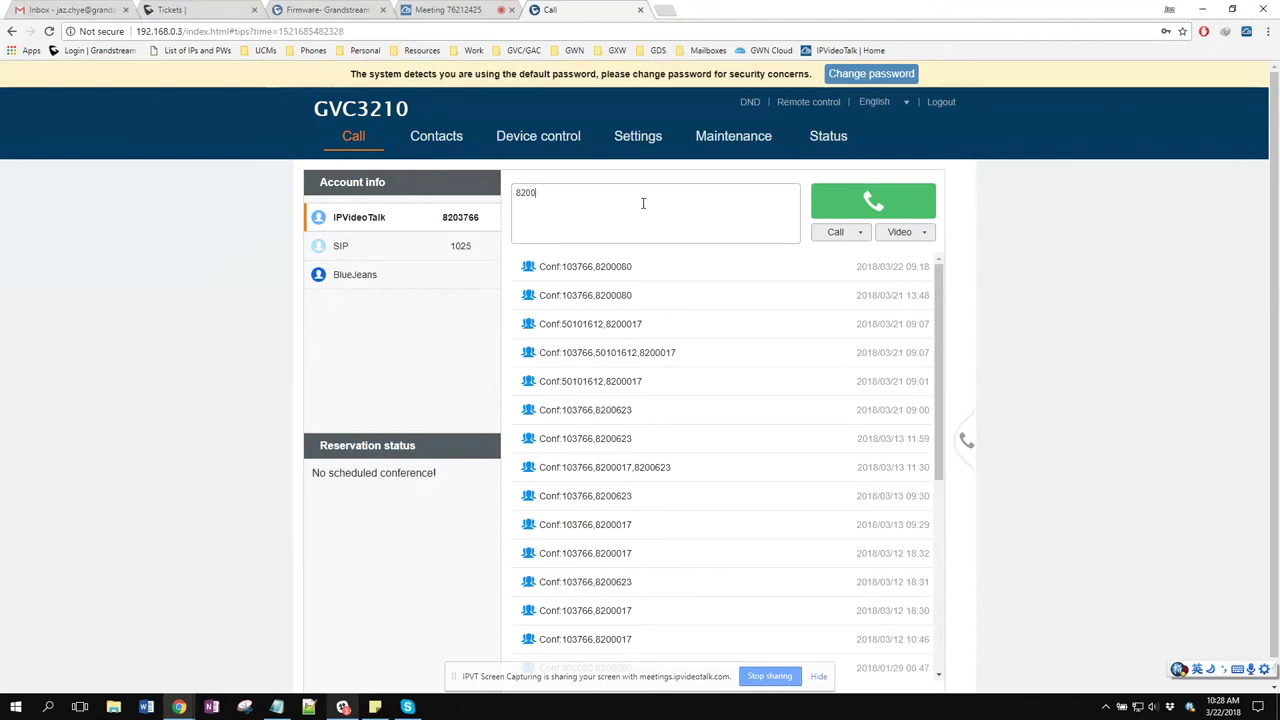
{"action": "type", "text": "080"}
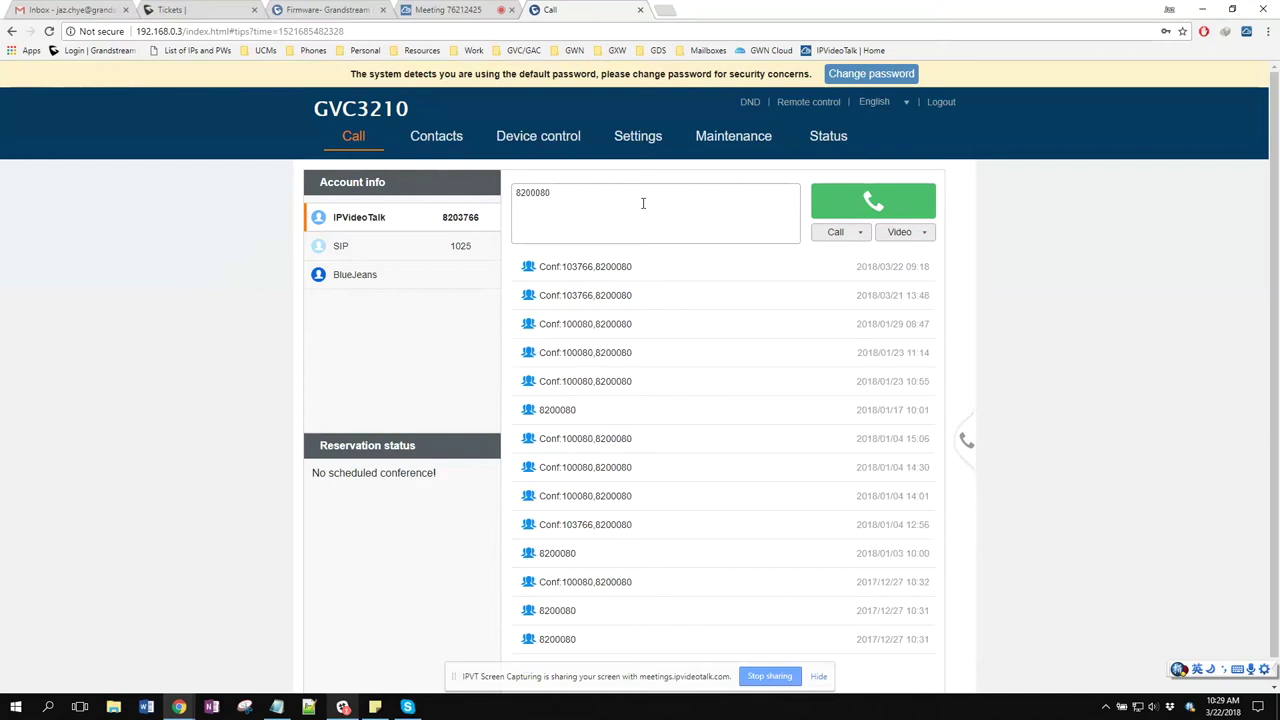
{"action": "left_click", "coordinate": [851, 233]}
{"action": "left_click", "coordinate": [906, 238]}
{"action": "left_click", "coordinate": [852, 236]}
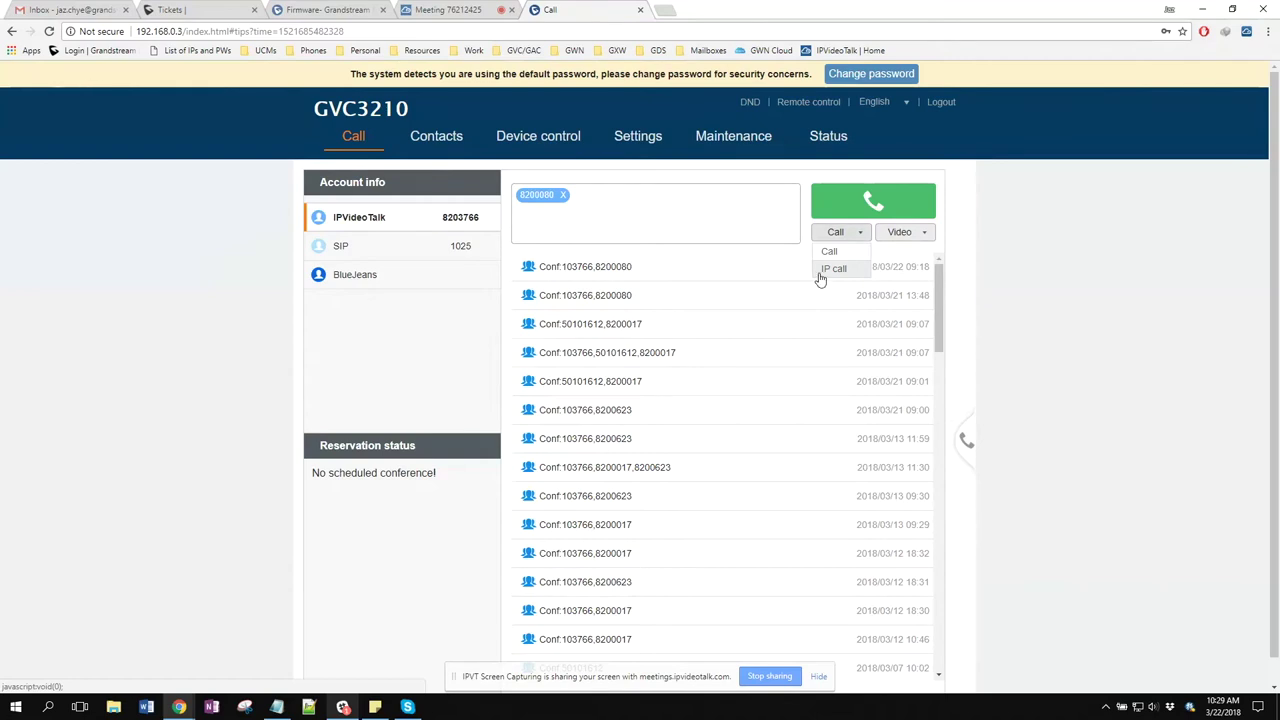
{"action": "mouse_move", "coordinate": [888, 270]}
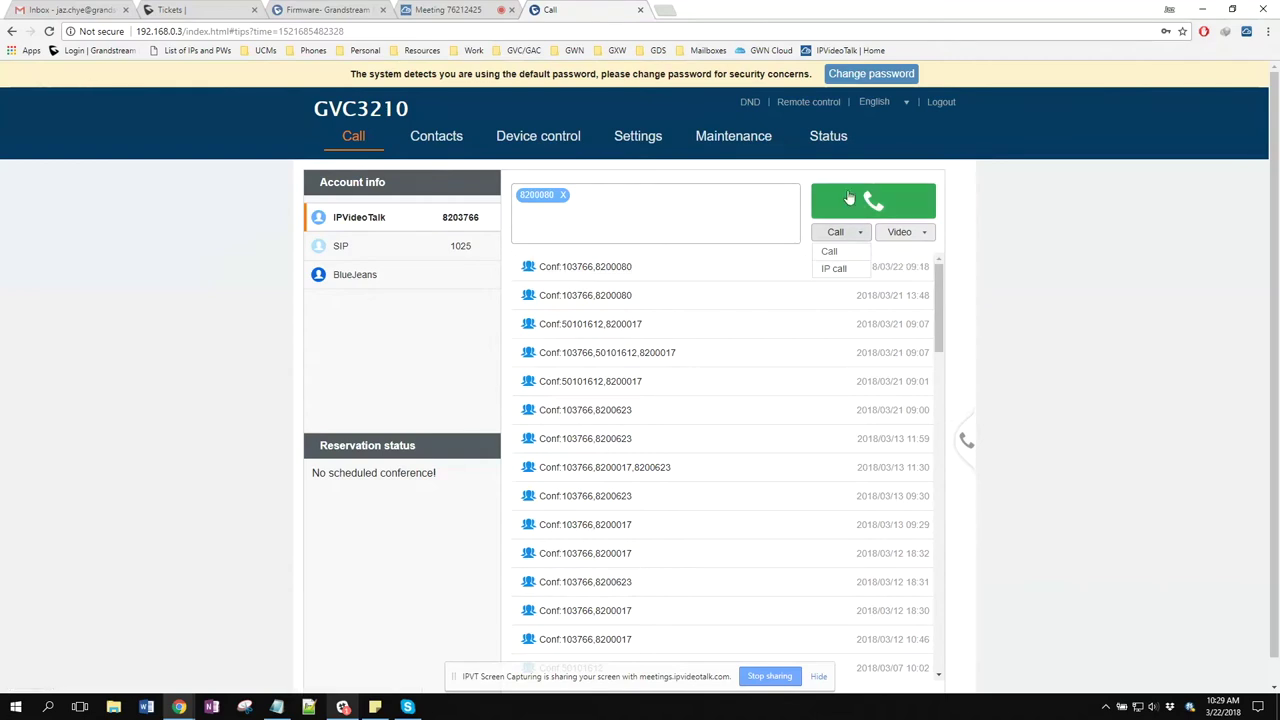
{"action": "left_click", "coordinate": [572, 216]}
{"action": "left_click", "coordinate": [850, 198]}
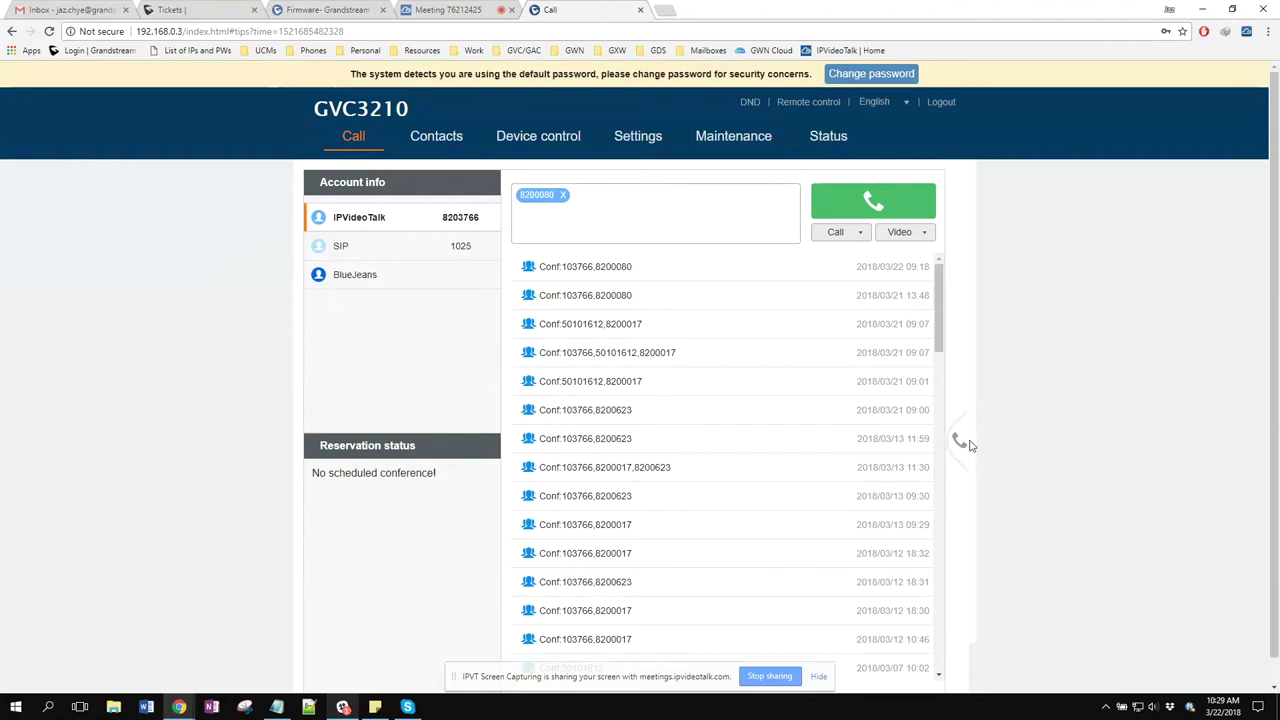
Look over the current call panel, then open the empty Contacts list
{"action": "left_click", "coordinate": [966, 443]}
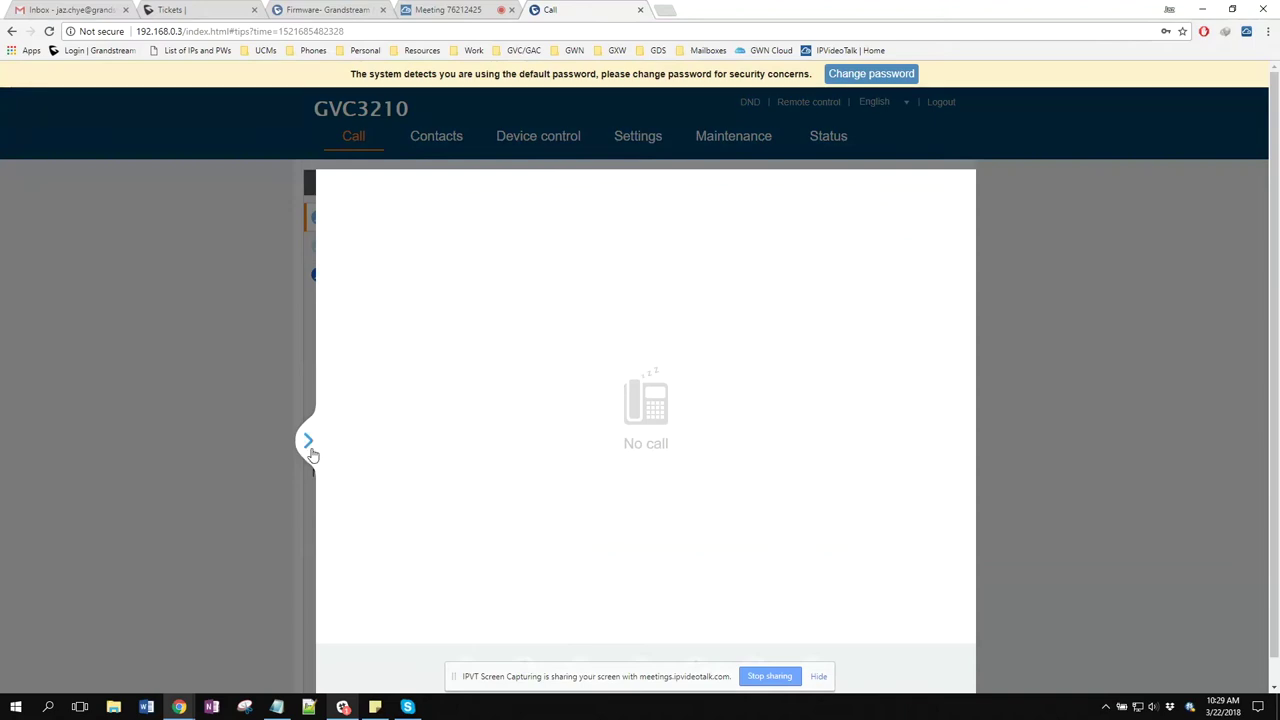
{"action": "left_click", "coordinate": [309, 444]}
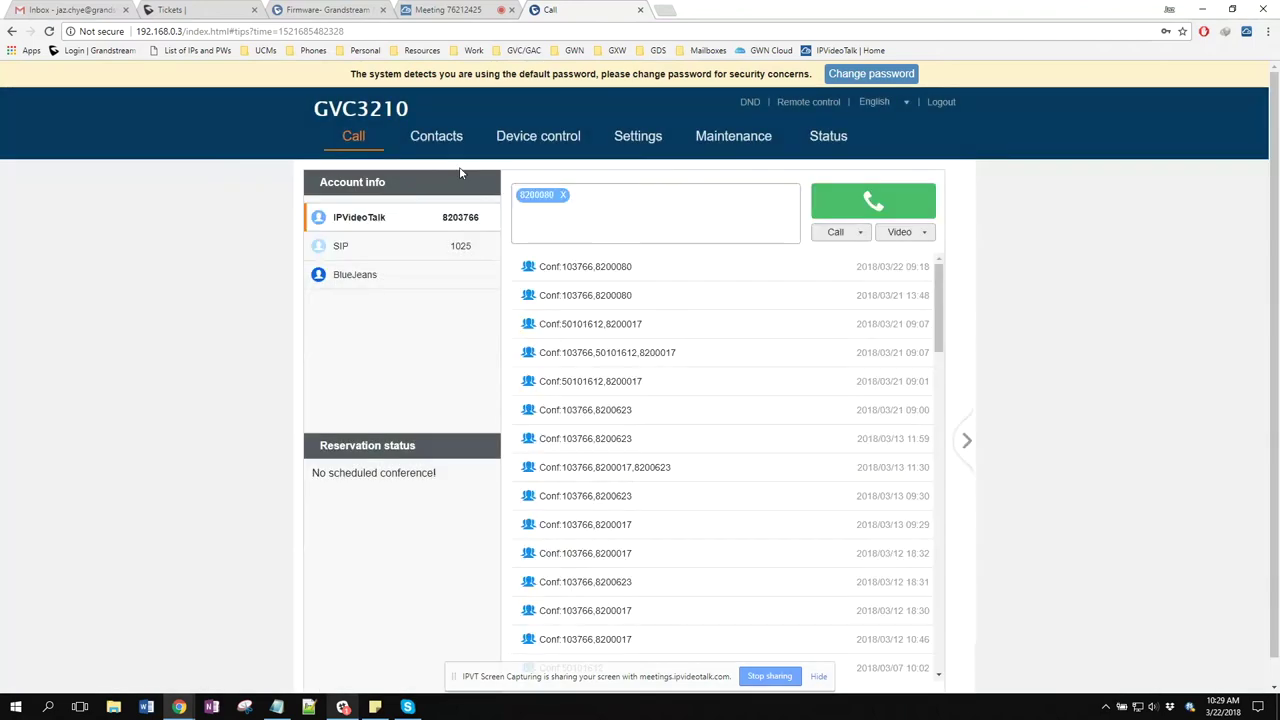
{"action": "left_click", "coordinate": [438, 138]}
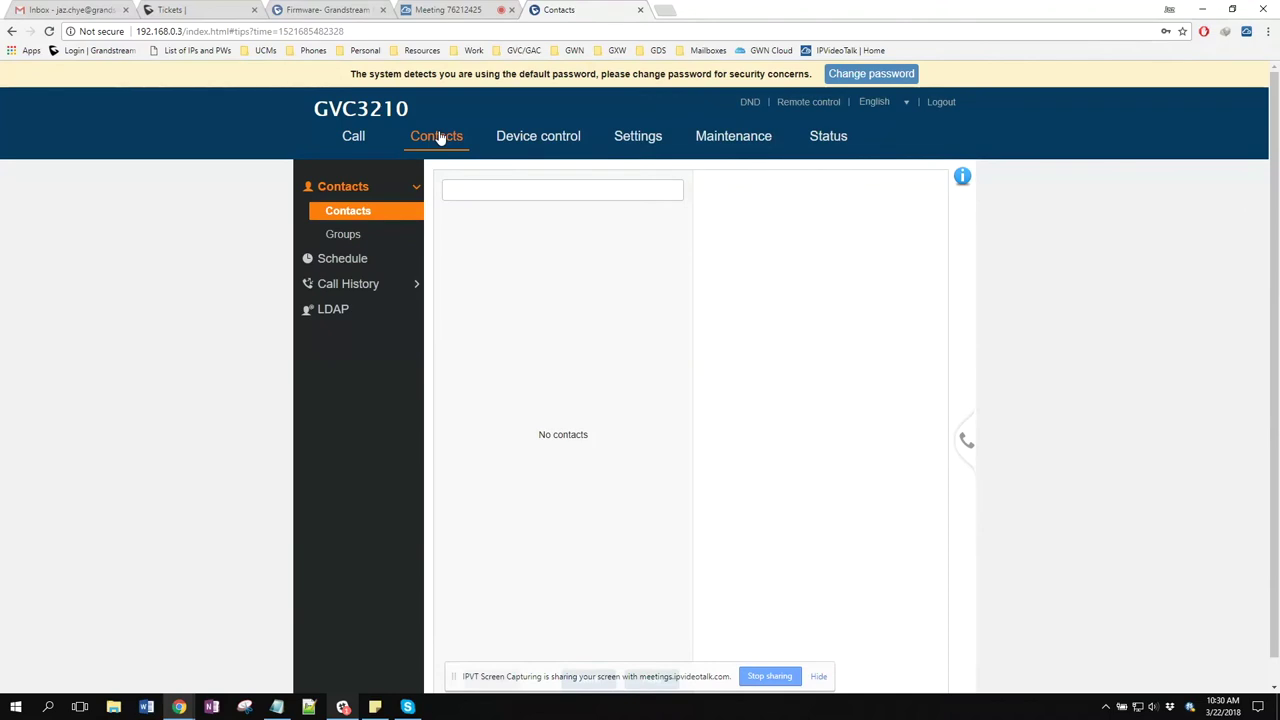
View the empty Friends, Family and Coworkers groups and empty schedule, then the call history
{"action": "left_click", "coordinate": [366, 235]}
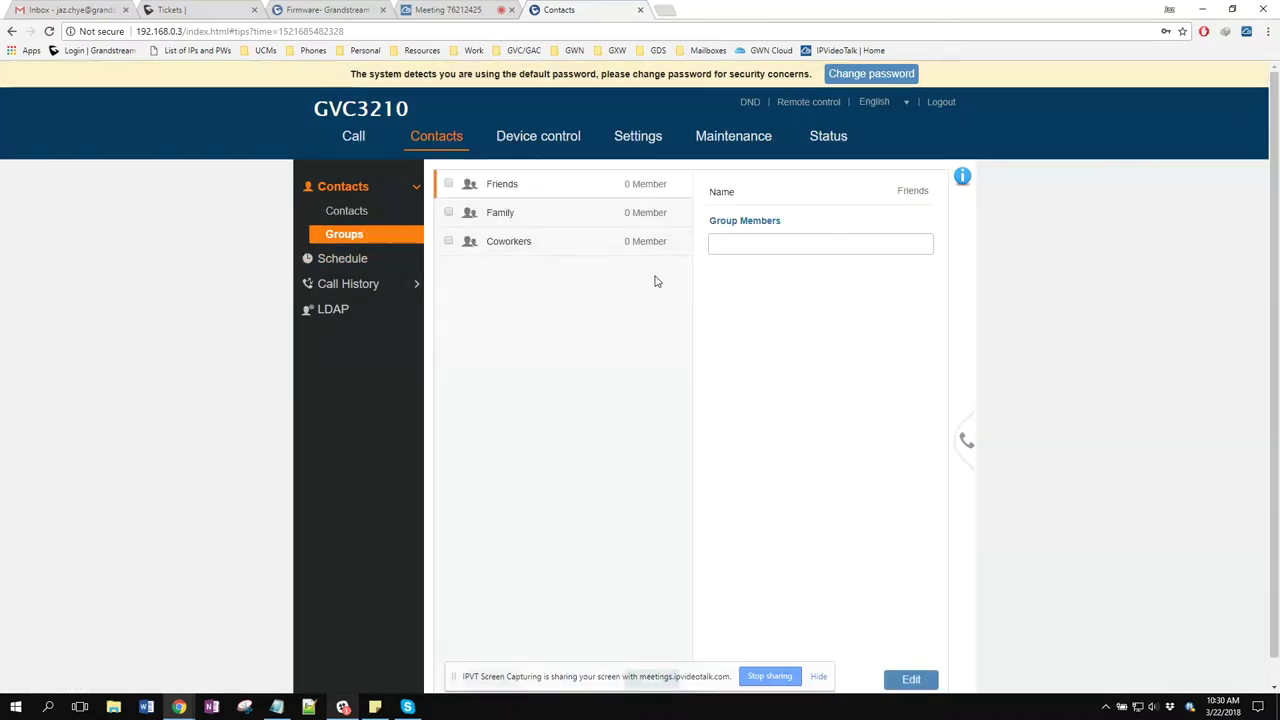
{"action": "left_click", "coordinate": [716, 242]}
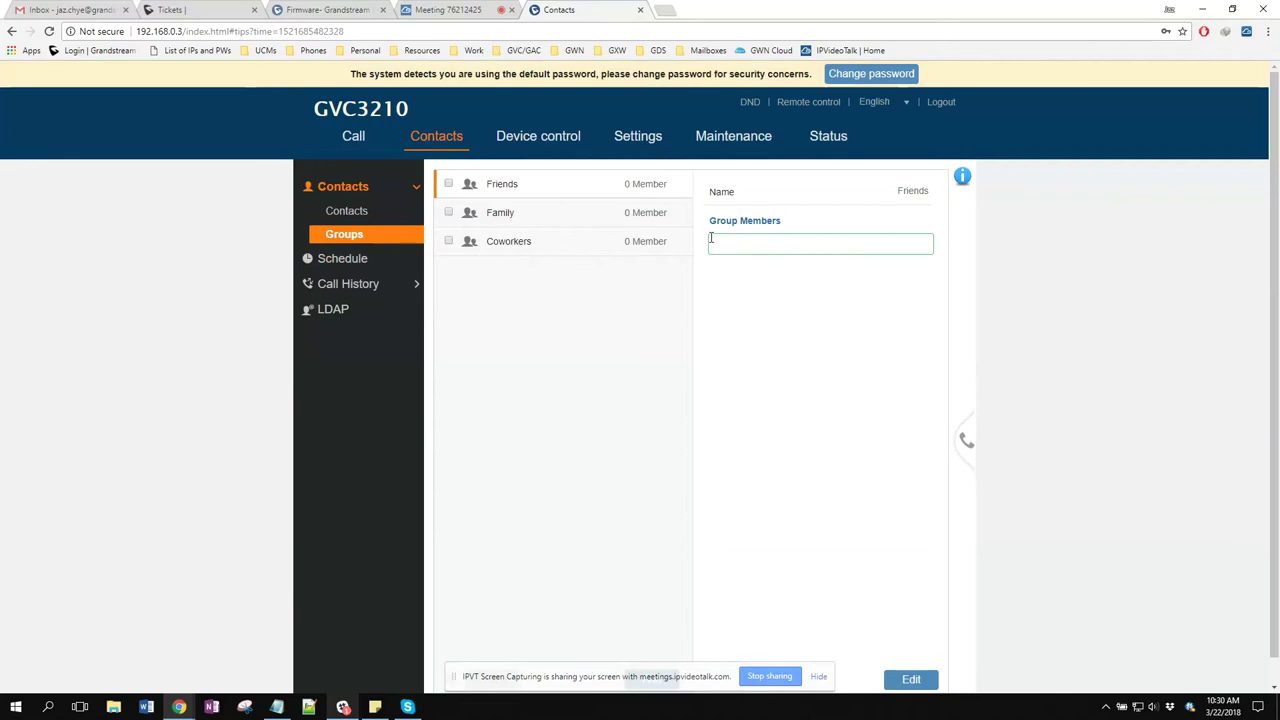
{"action": "left_click", "coordinate": [652, 287]}
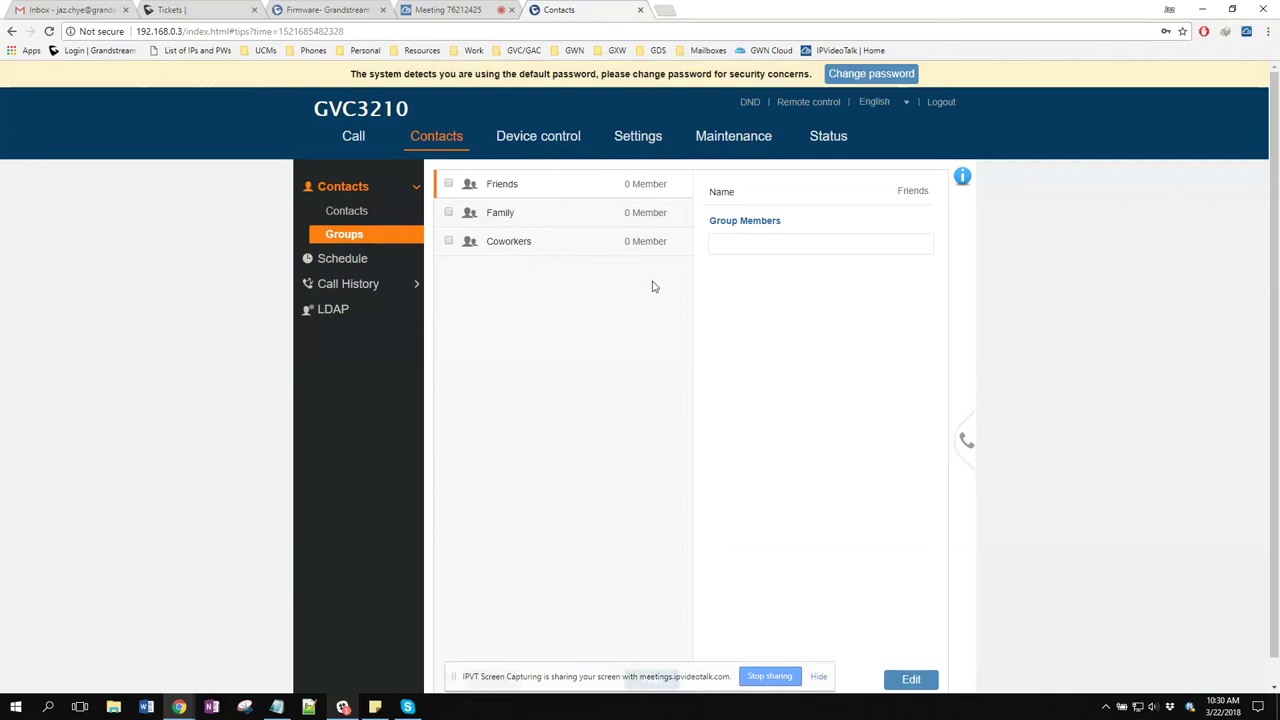
{"action": "left_click", "coordinate": [340, 260]}
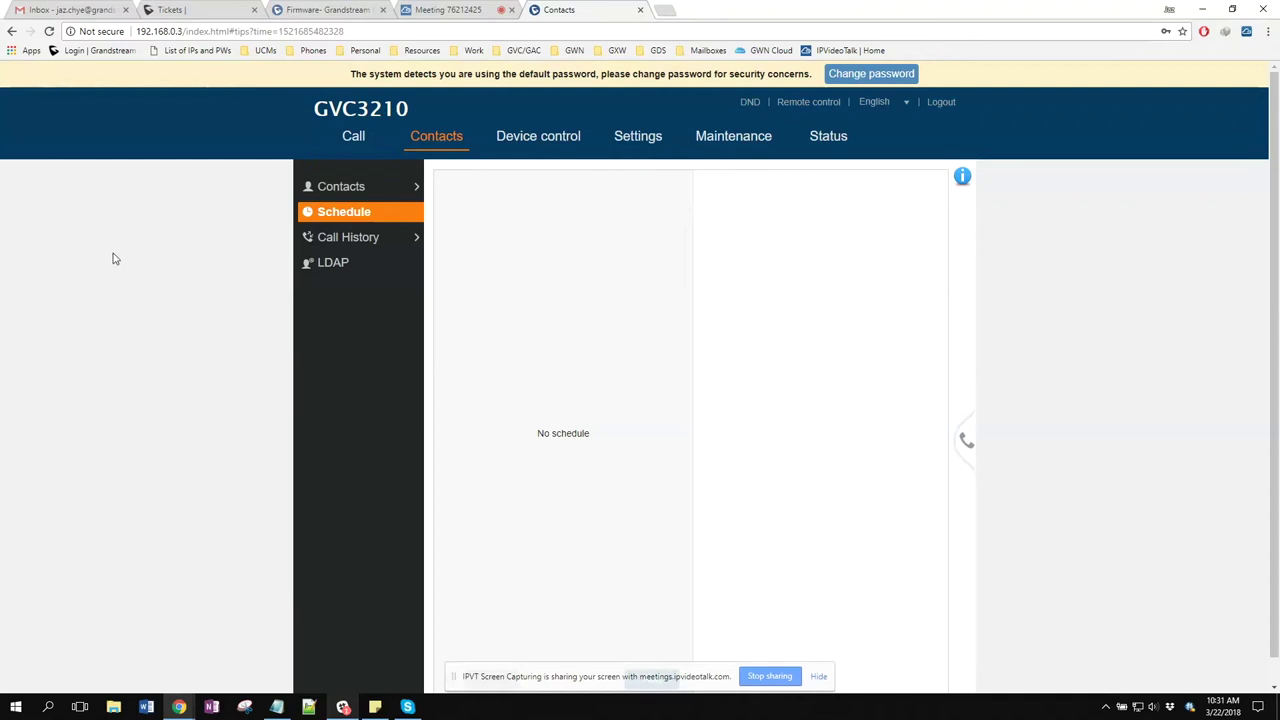
{"action": "left_click", "coordinate": [372, 237]}
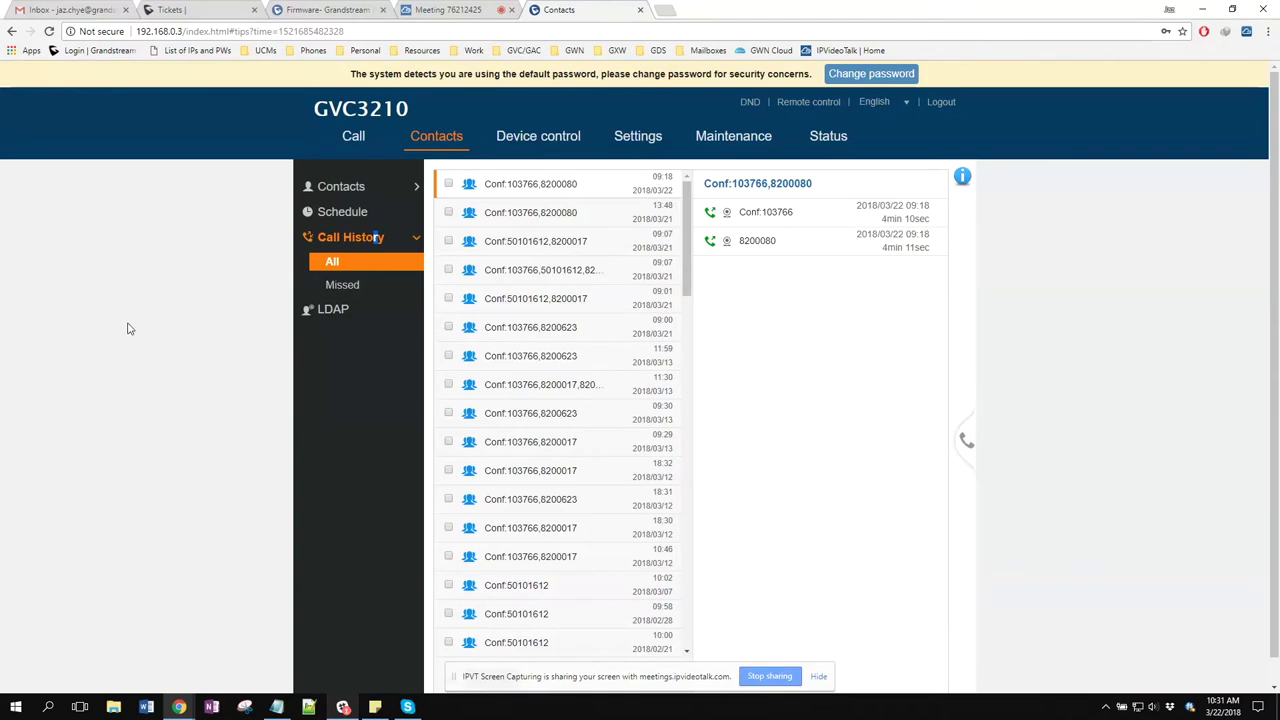
Show the LDAP settings with port 389, max hits 50 and search timeout 30
{"action": "left_click", "coordinate": [335, 311]}
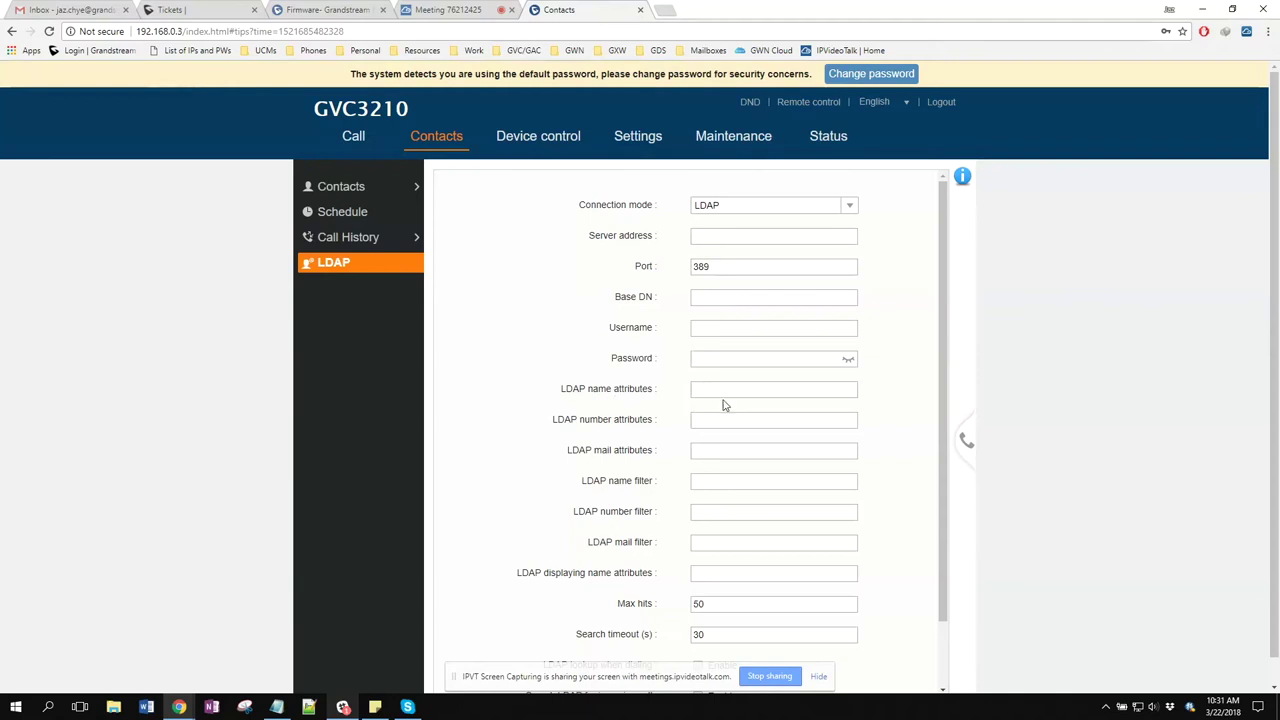
Show Device control's Video control page with three camera presets and EPTZ controls
{"action": "left_click", "coordinate": [531, 136]}
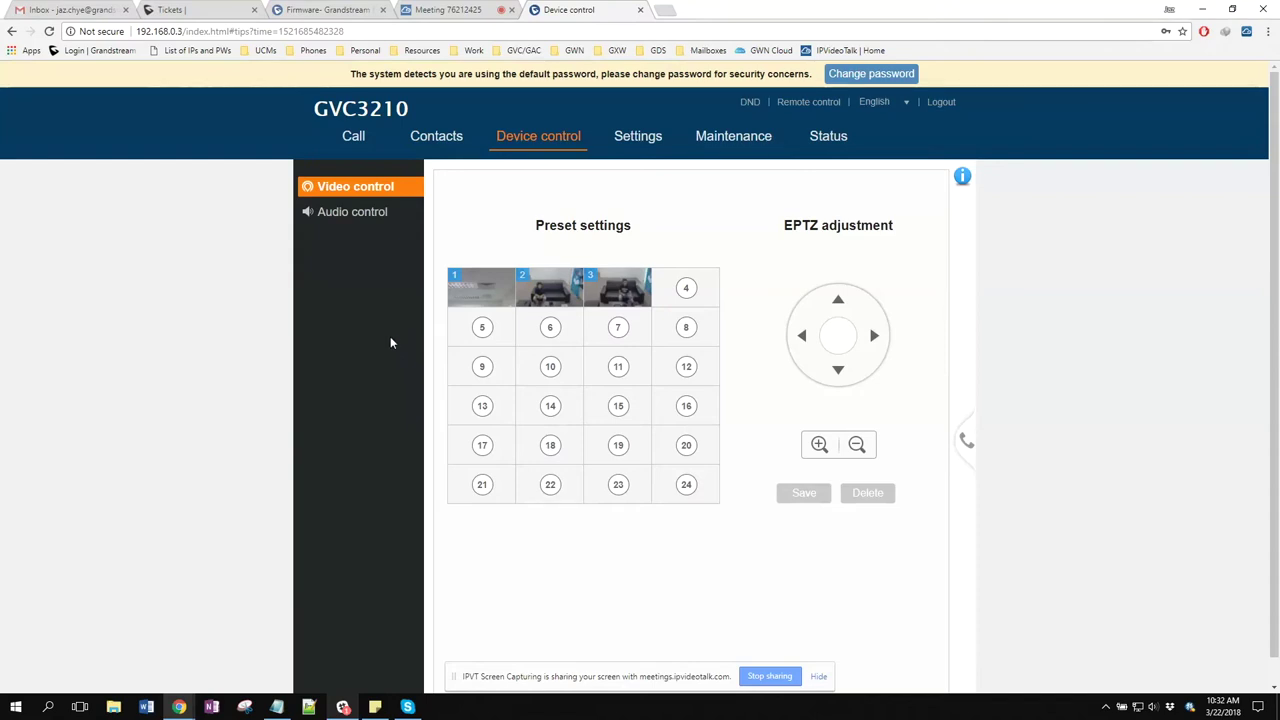
Show the Audio control page with echo delay 0, media volume 12 and HDMI audio
{"action": "left_click", "coordinate": [409, 212]}
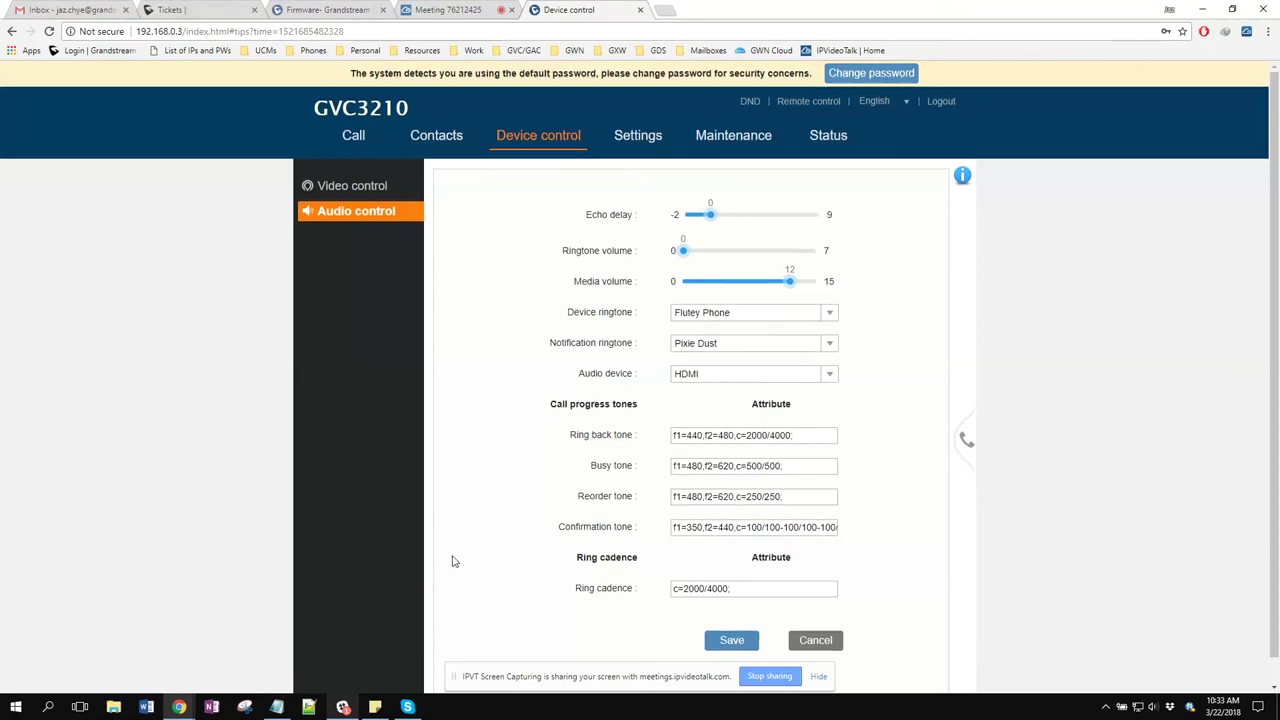
Expand SIP, IPVideoTalk, BlueJeans and H.323 settings, ending on Peripheral (HDMI 1 1280x1024P@60)
{"action": "left_click", "coordinate": [652, 139]}
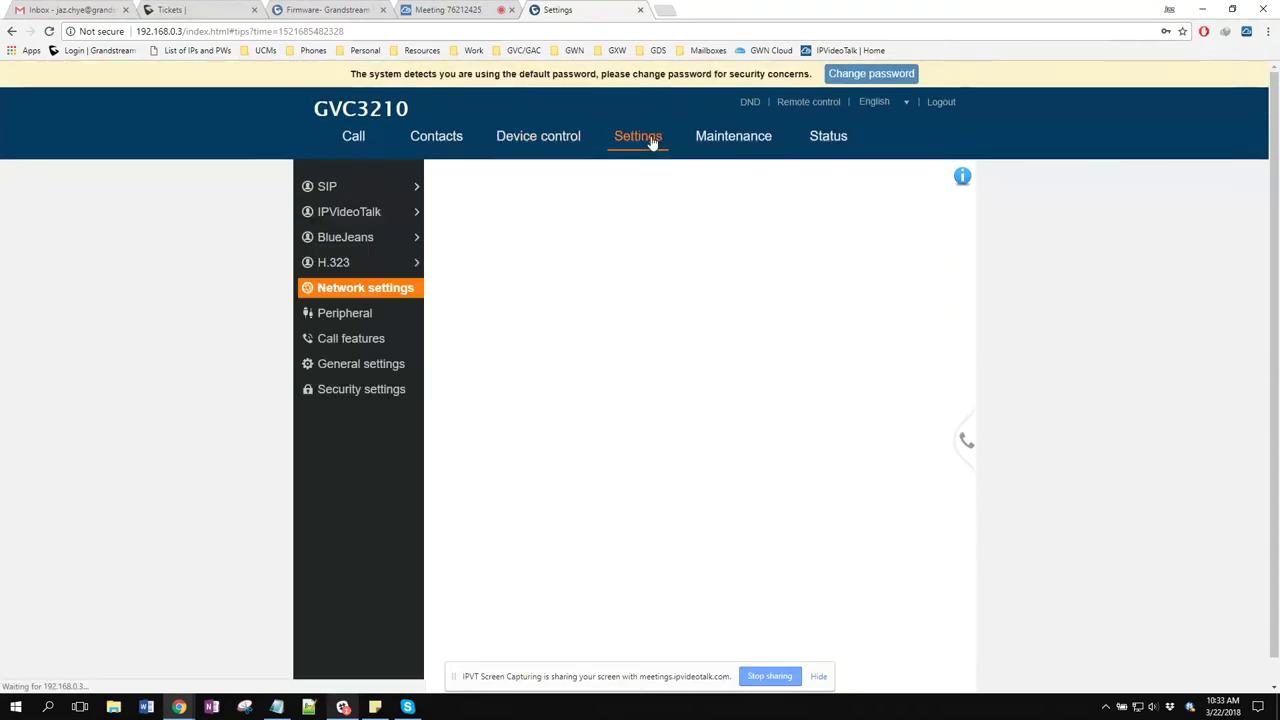
{"action": "left_click", "coordinate": [377, 192]}
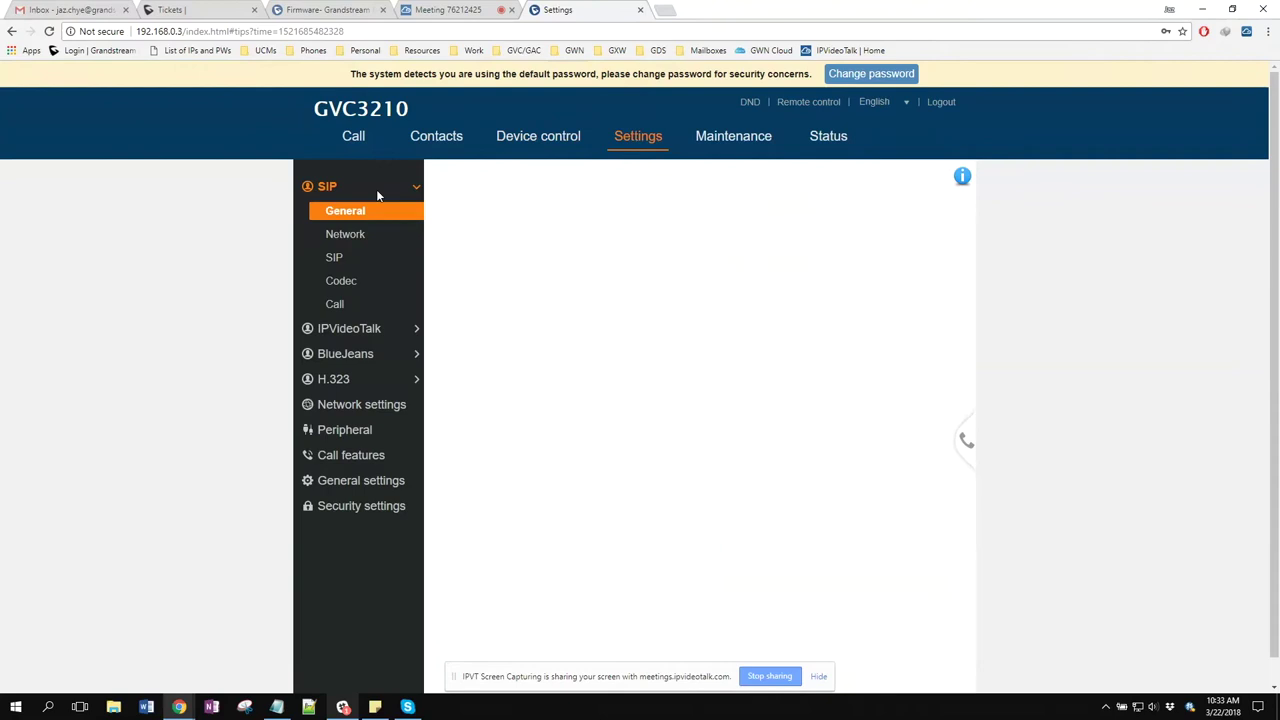
{"action": "left_click", "coordinate": [365, 330]}
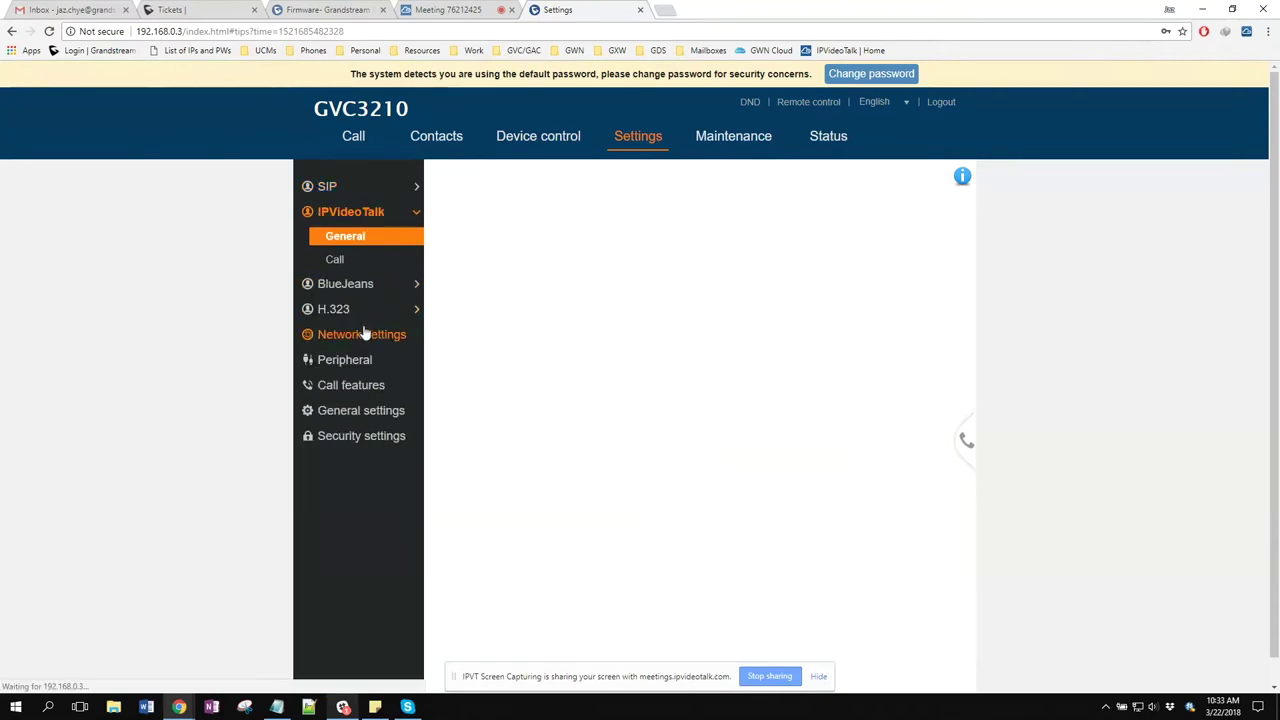
{"action": "left_click", "coordinate": [357, 286]}
{"action": "left_click", "coordinate": [358, 332]}
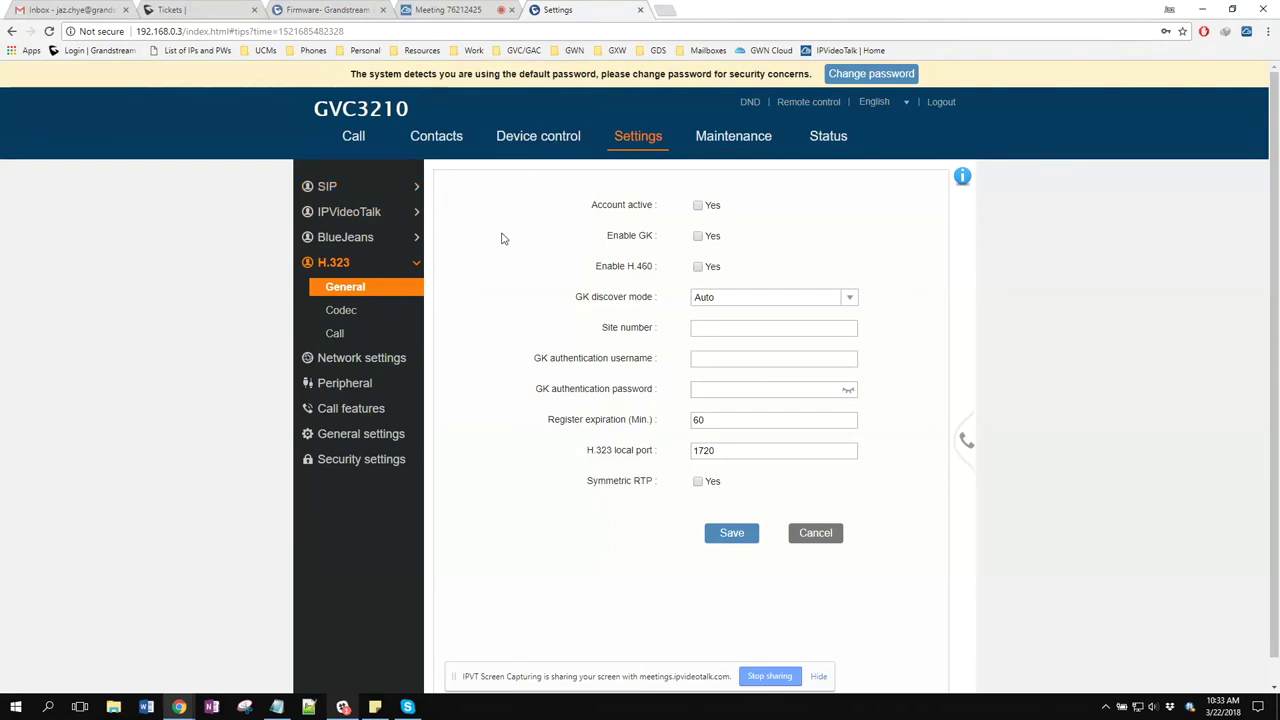
{"action": "left_click", "coordinate": [382, 384]}
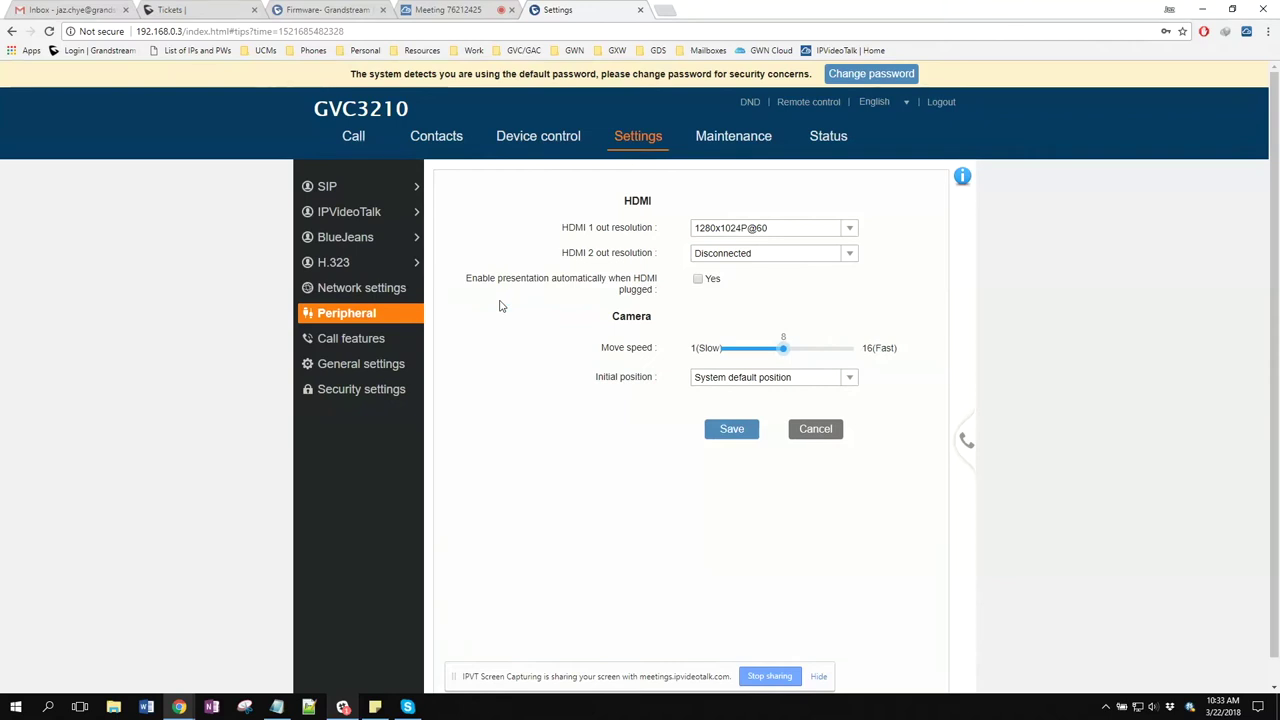
{"action": "left_click", "coordinate": [852, 230]}
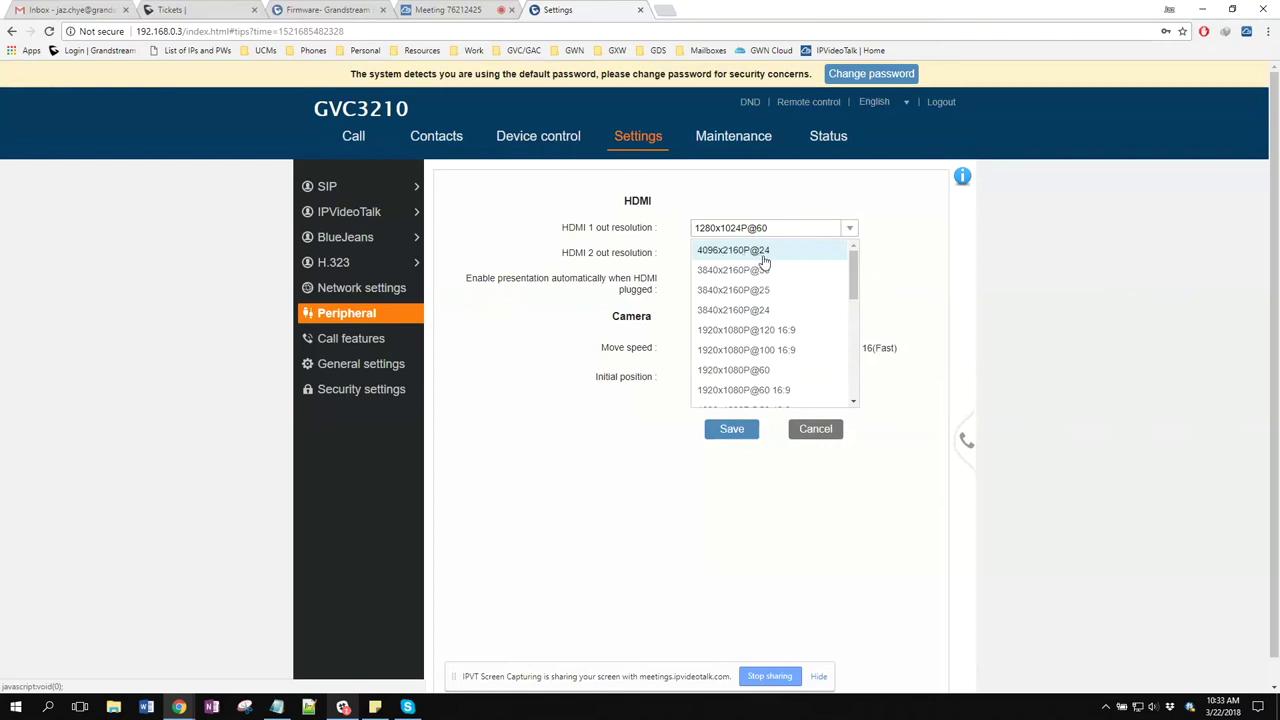
{"action": "left_click", "coordinate": [803, 215]}
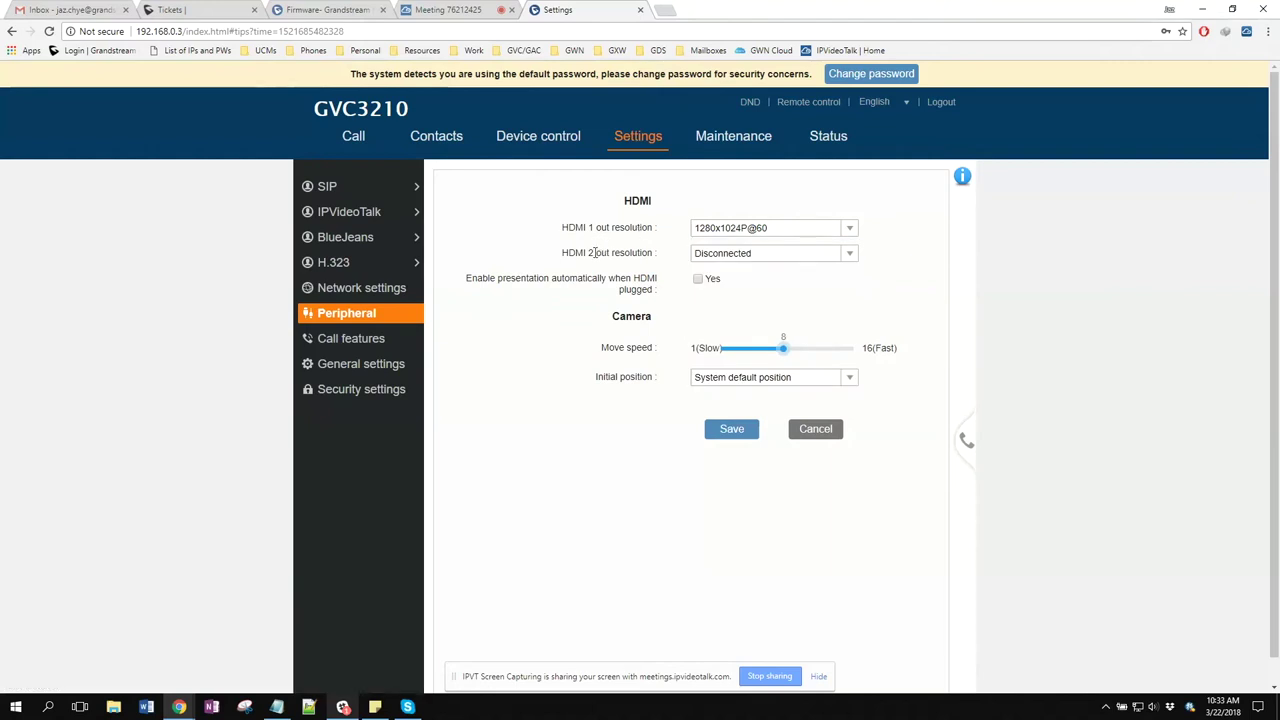
{"action": "left_click", "coordinate": [832, 257]}
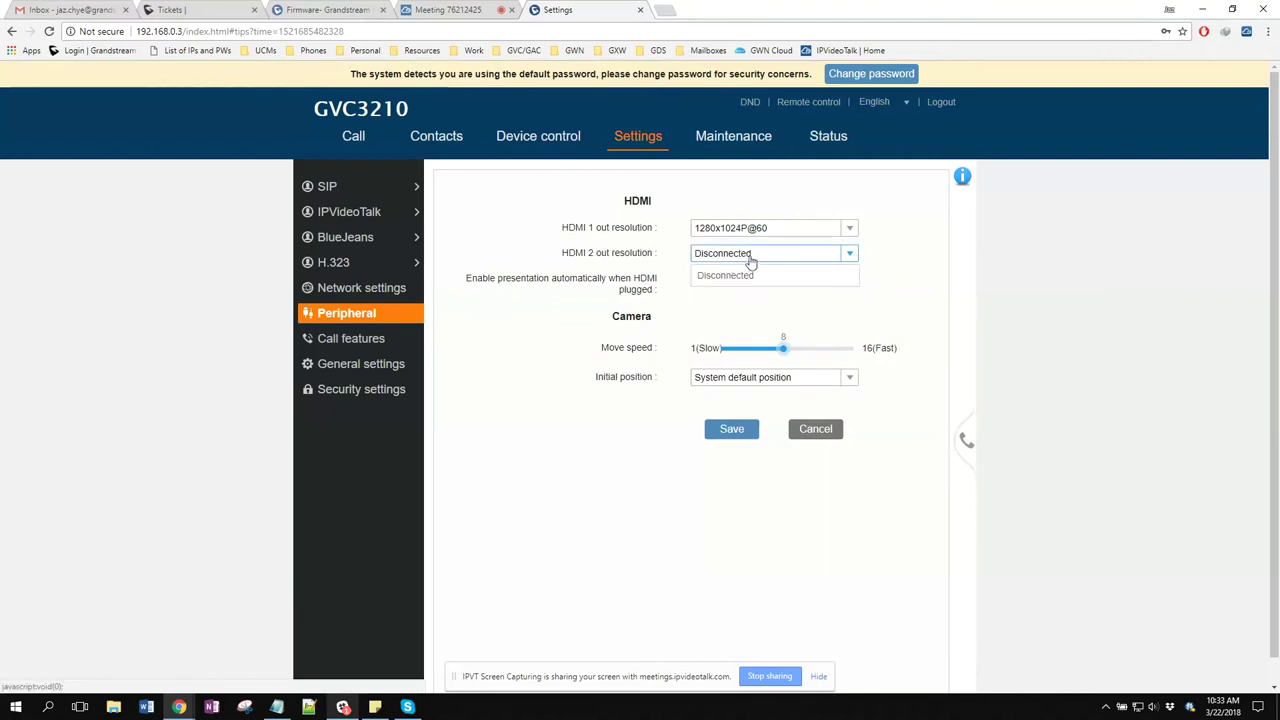
{"action": "left_click", "coordinate": [752, 264]}
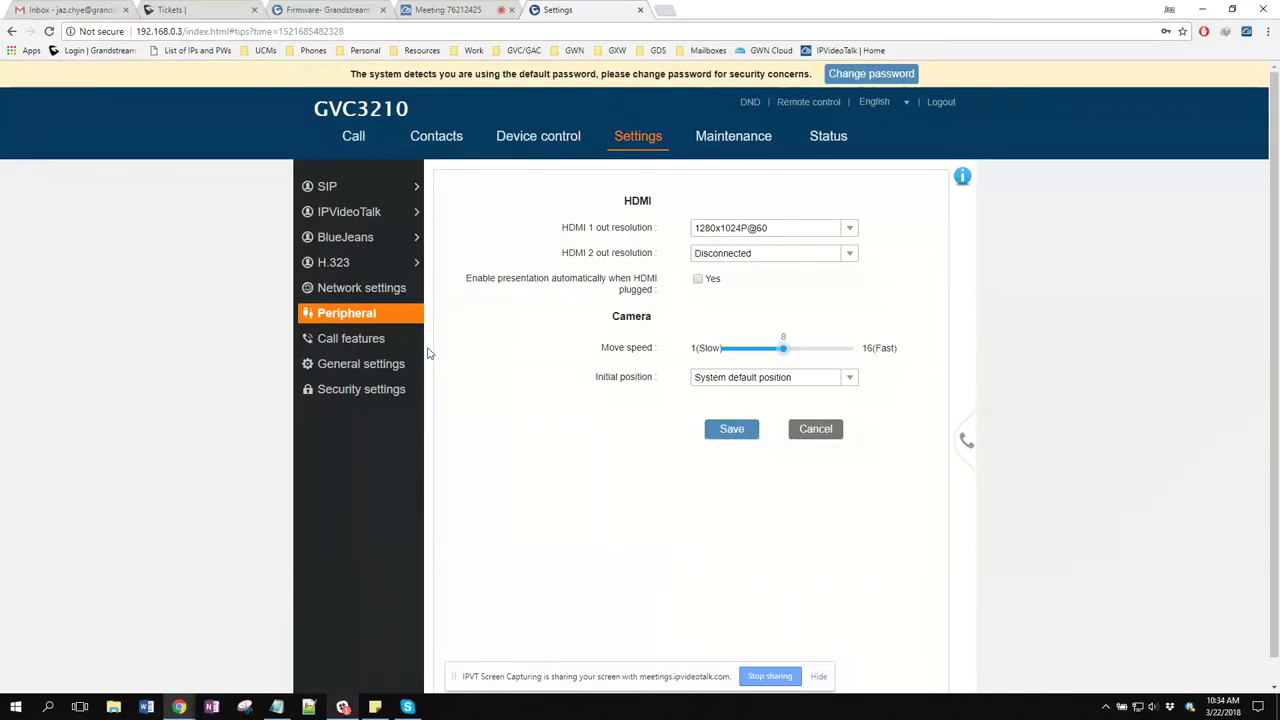
Uncheck the Noise shield option in the Call features settings
{"action": "left_click", "coordinate": [395, 348]}
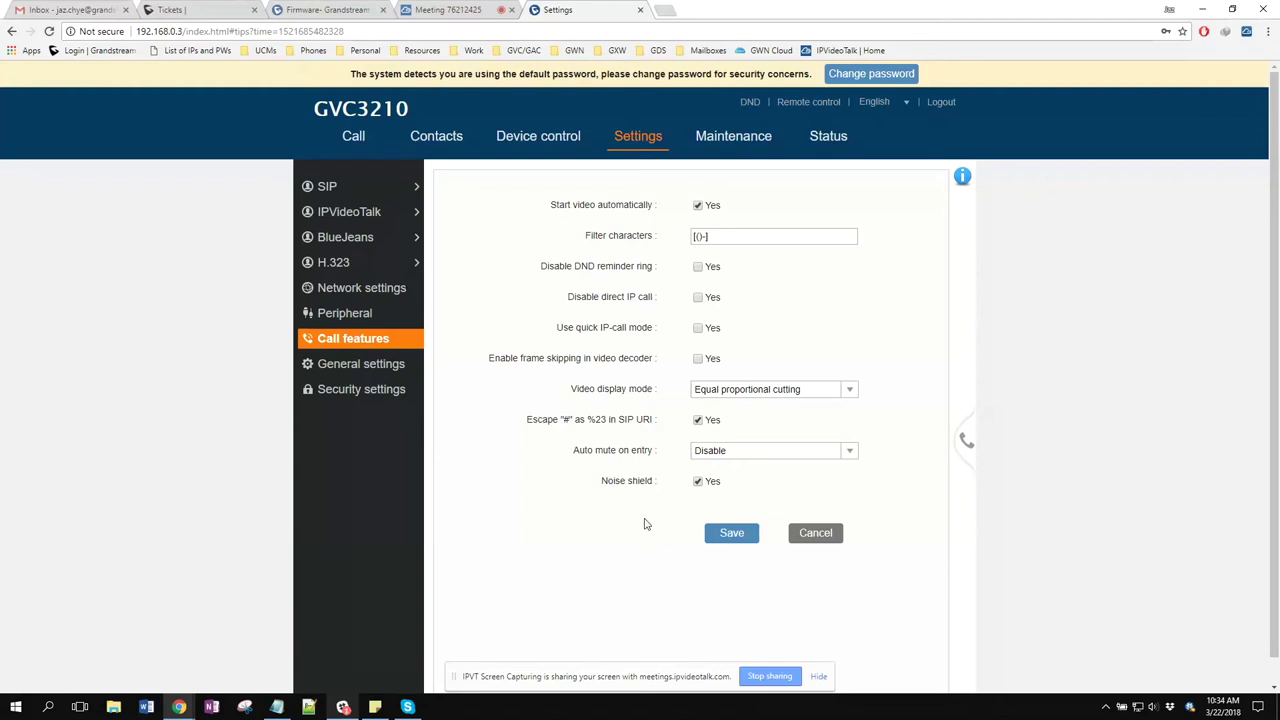
{"action": "left_click_drag", "start_coordinate": [607, 481], "coordinate": [642, 481]}
{"action": "left_click", "coordinate": [588, 518]}
{"action": "left_click", "coordinate": [698, 482]}
{"action": "left_click", "coordinate": [698, 484]}
{"action": "left_click", "coordinate": [336, 368]}
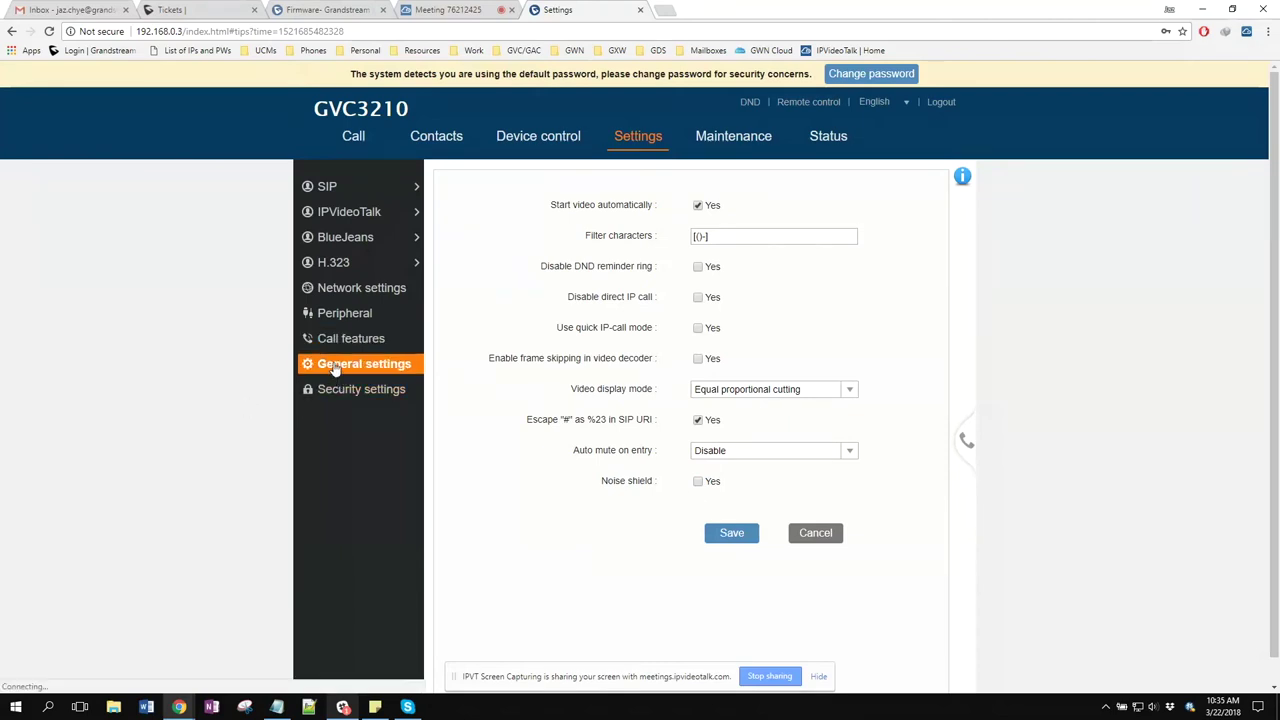
Open the Security settings for web/SSH access, admin passwords and the screen lock
{"action": "left_click", "coordinate": [392, 389]}
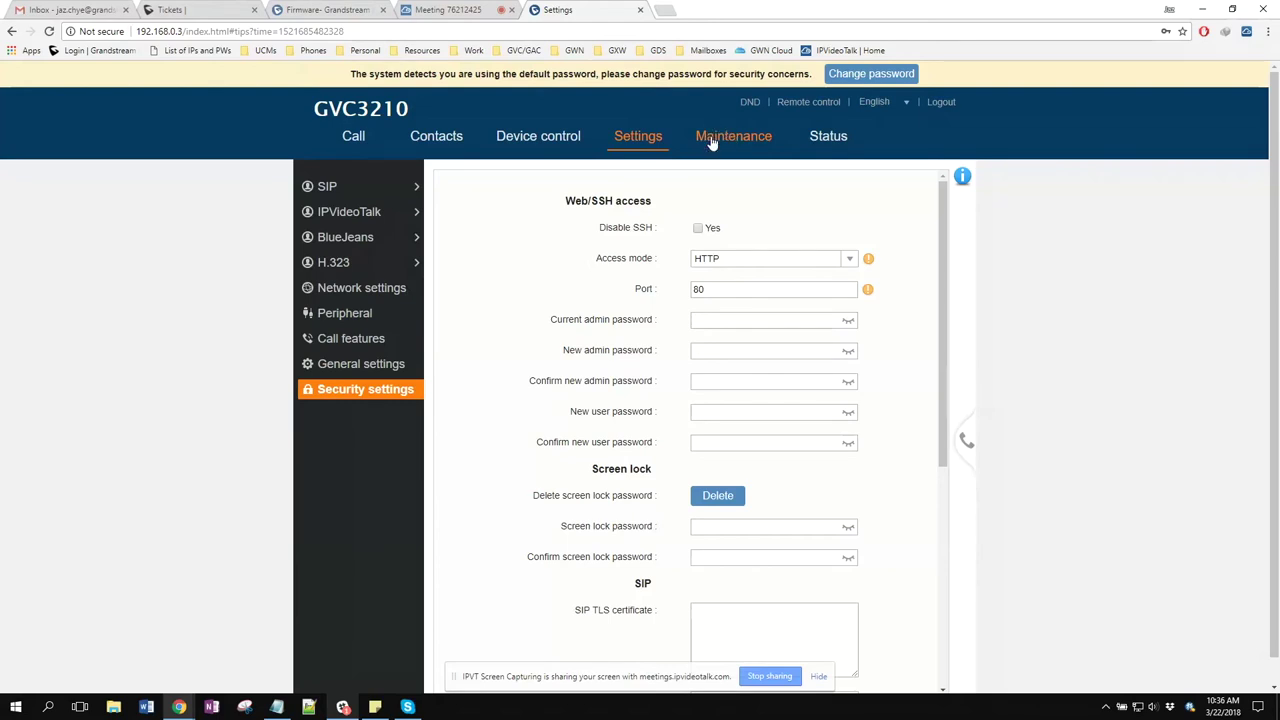
Review Maintenance > Upgrade, keeping HTTP upgrade mode, then open the empty Recording list
{"action": "left_click", "coordinate": [710, 135]}
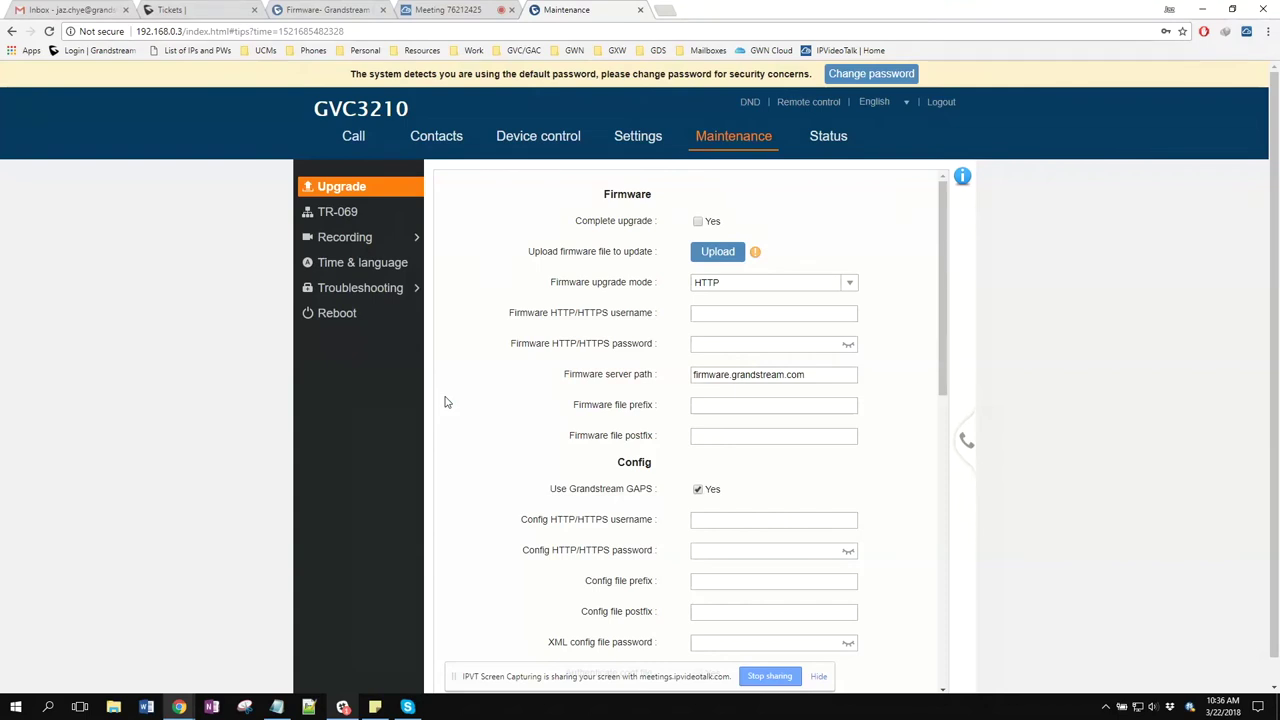
{"action": "left_click", "coordinate": [850, 284]}
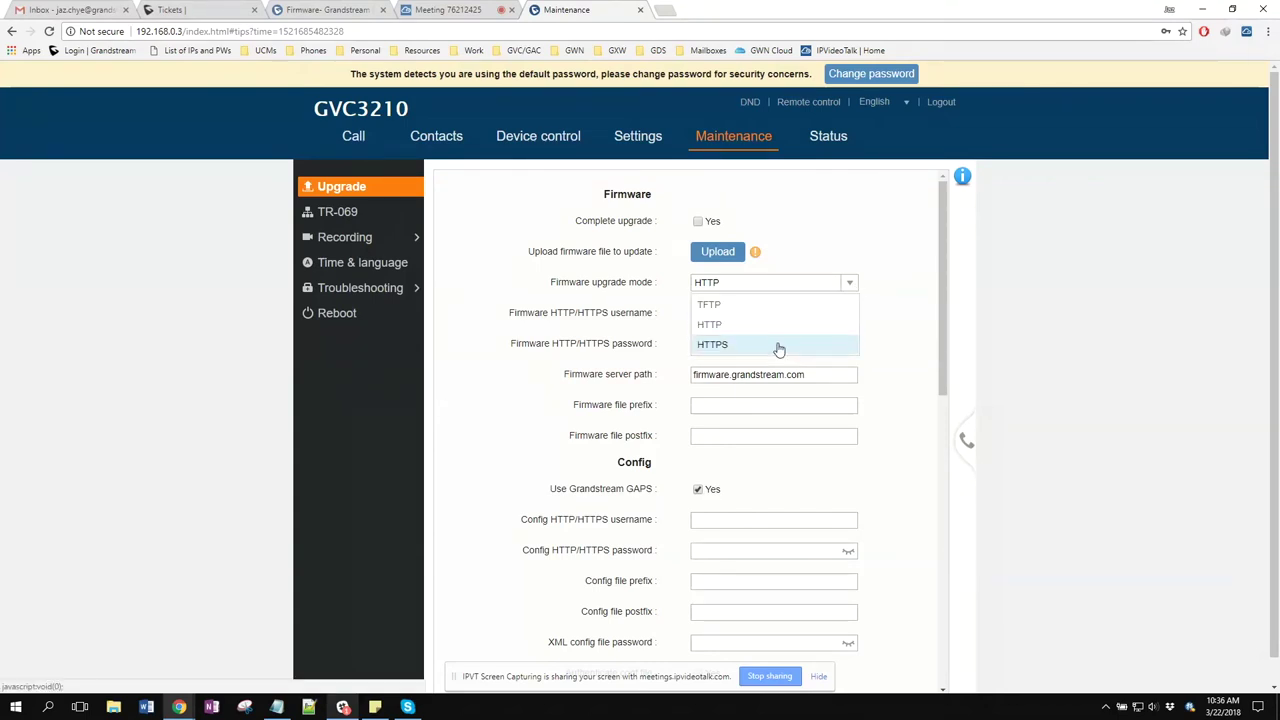
{"action": "left_click", "coordinate": [463, 380]}
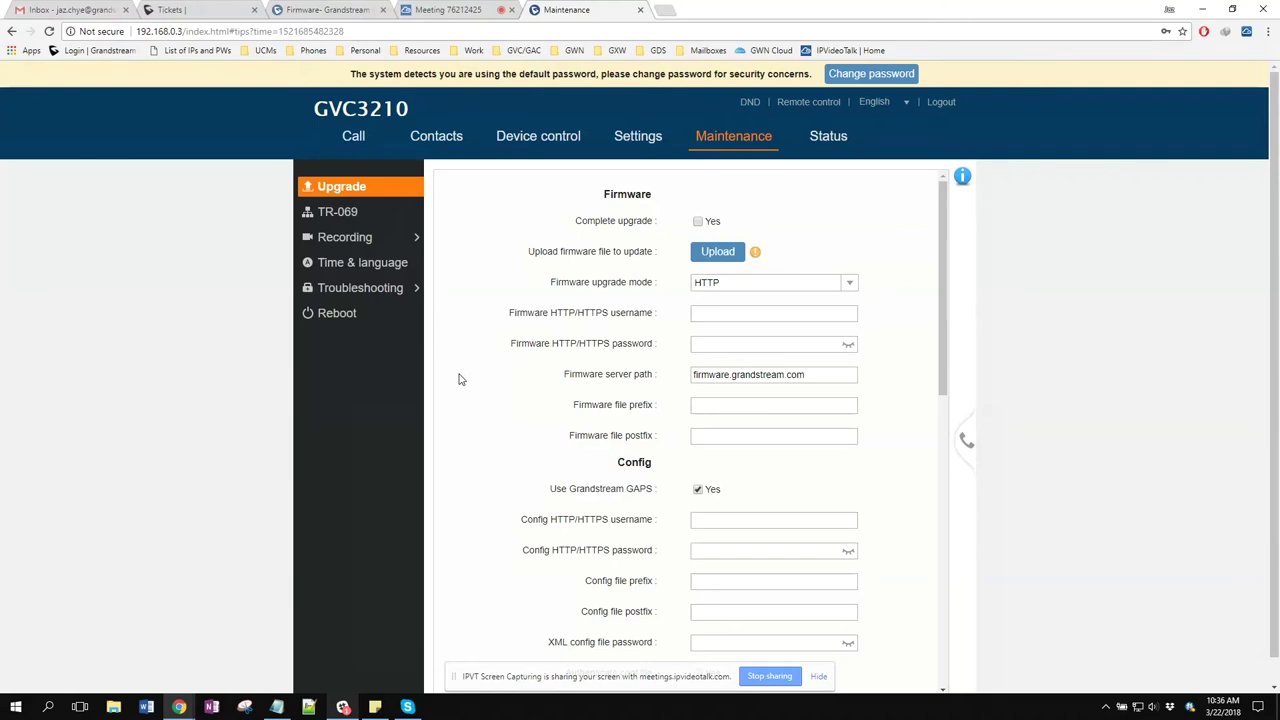
{"action": "left_click", "coordinate": [772, 377]}
{"action": "scroll", "coordinate": [595, 405], "scroll_direction": "down", "scroll_amount": 4}
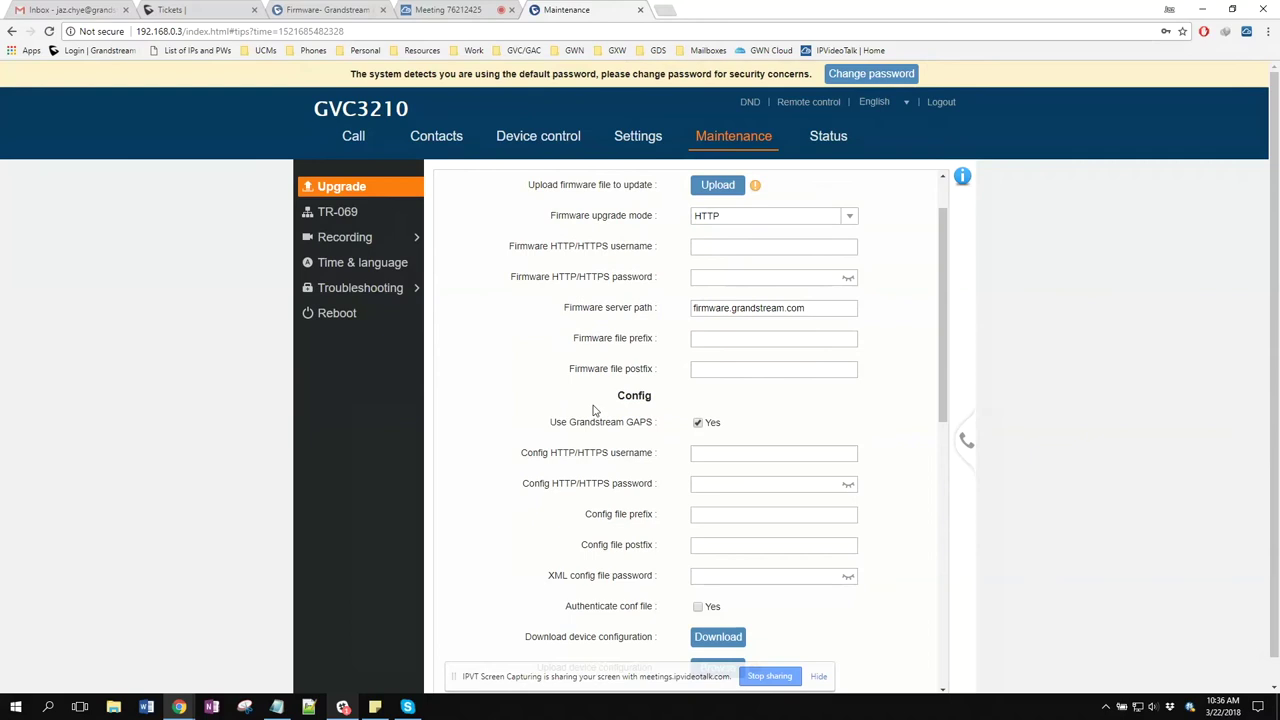
{"action": "scroll", "coordinate": [580, 408], "scroll_direction": "down", "scroll_amount": 4}
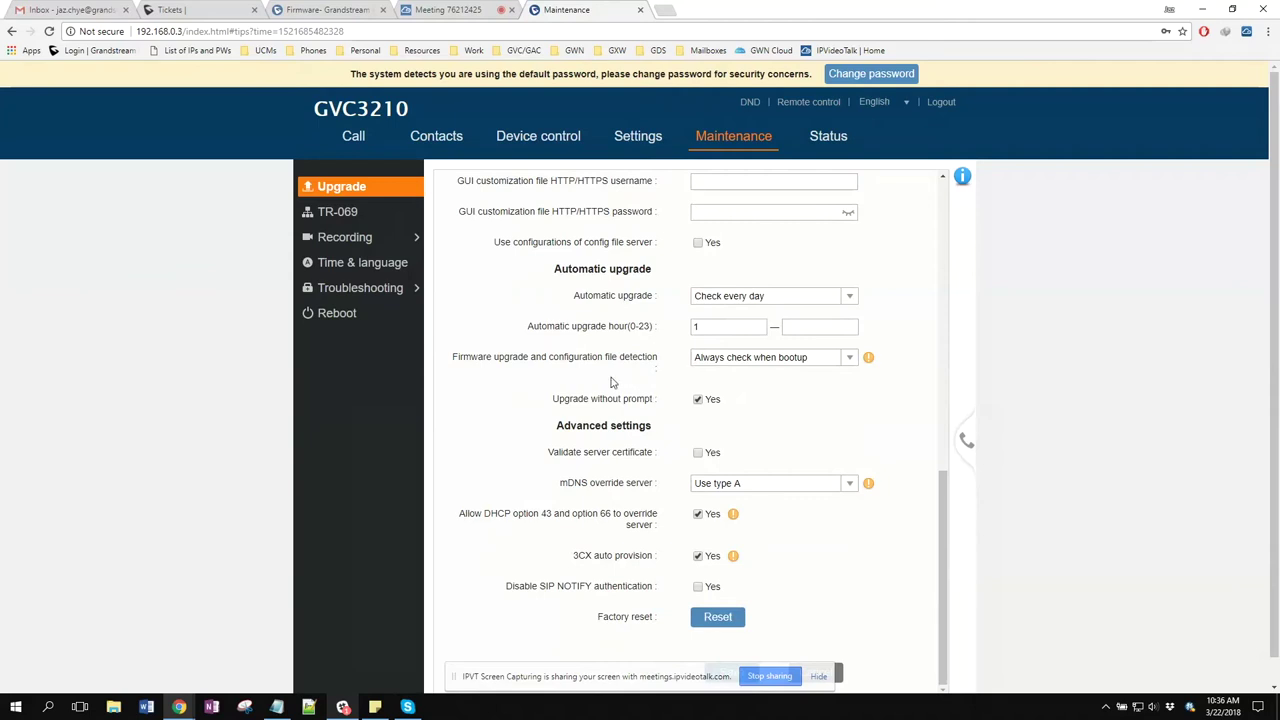
{"action": "left_click", "coordinate": [370, 245]}
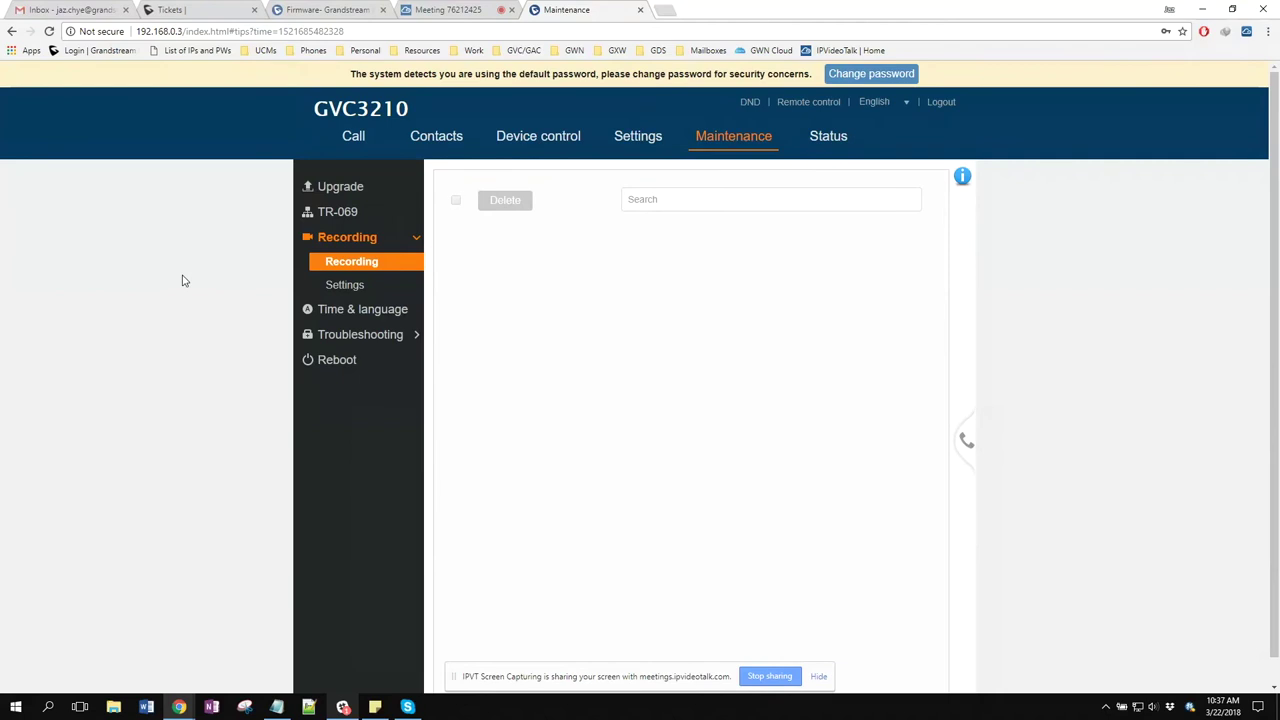
Confirm the recording save path offers only No storage device, then open Troubleshooting's Logcat page
{"action": "left_click", "coordinate": [340, 285]}
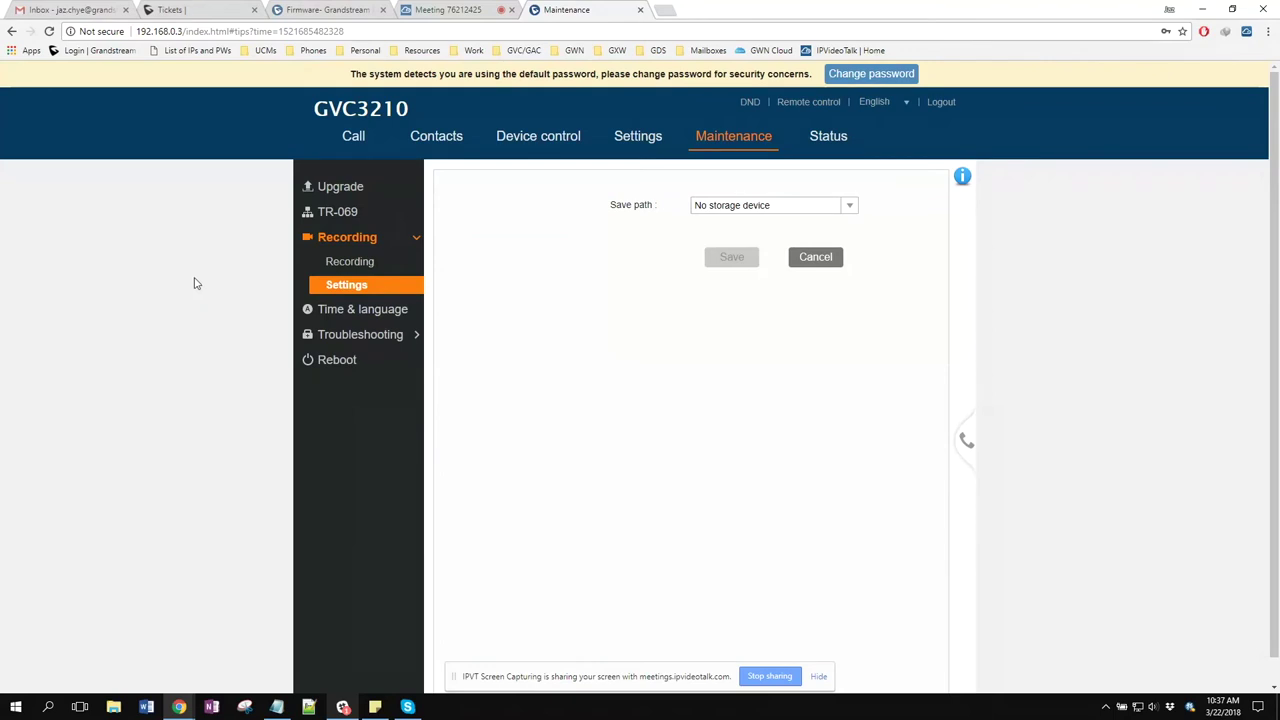
{"action": "left_click", "coordinate": [851, 207]}
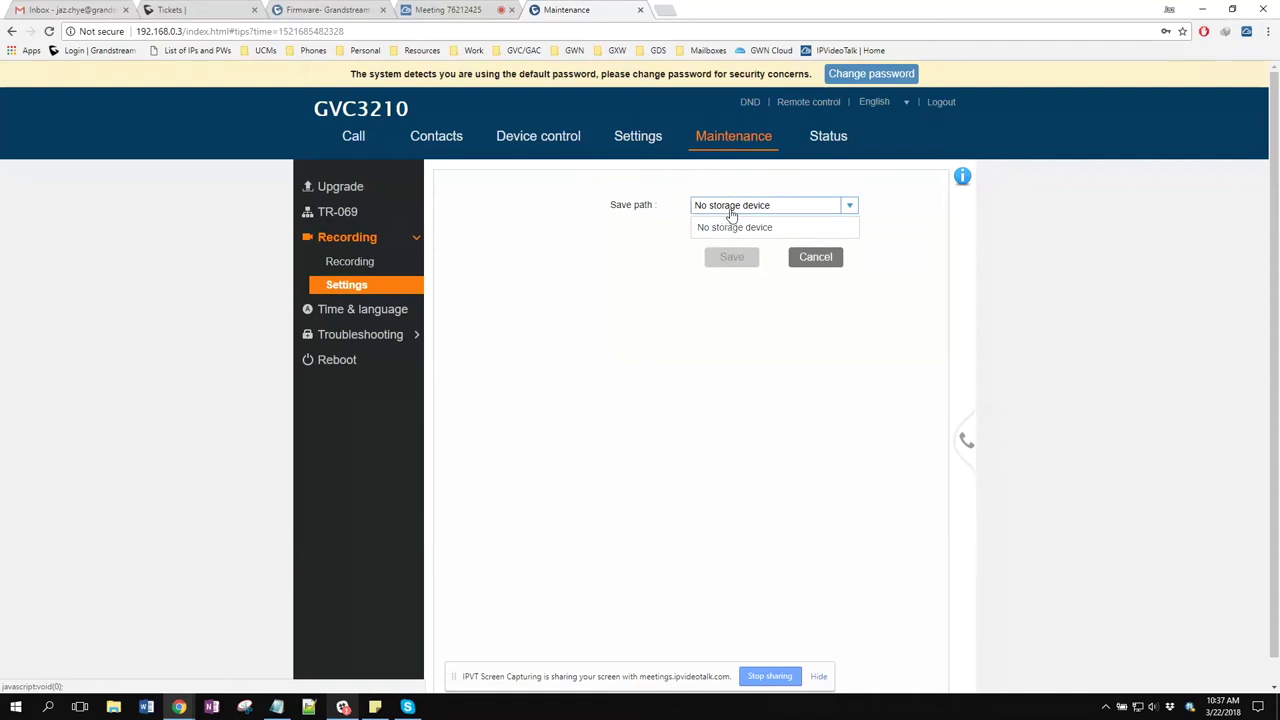
{"action": "left_click", "coordinate": [545, 312]}
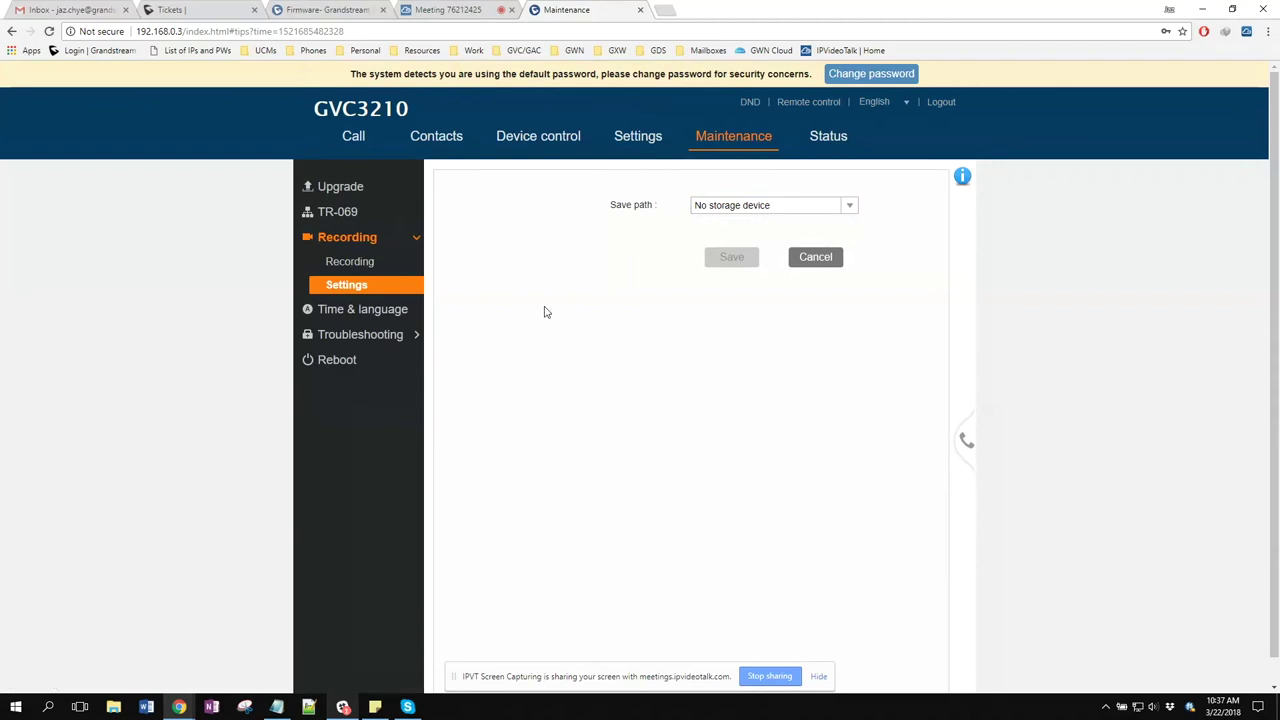
{"action": "left_click", "coordinate": [410, 334]}
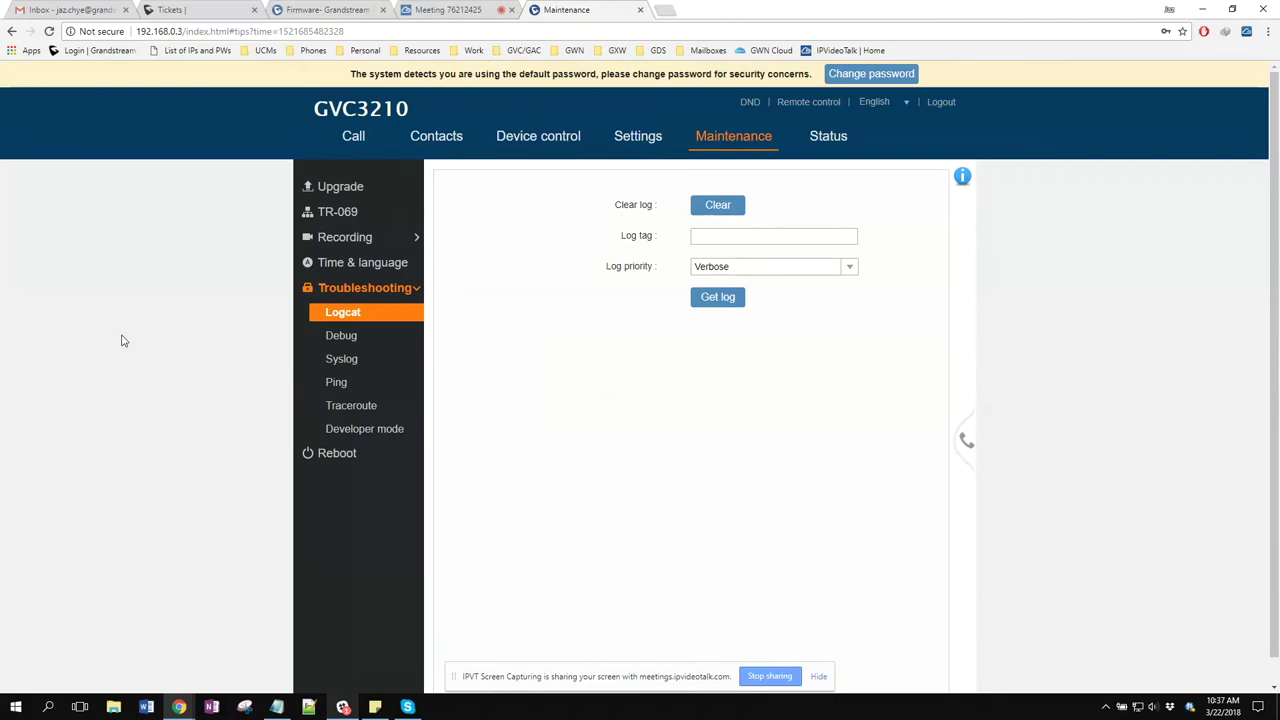
Go through Debug to the Syslog page showing UDP and log.ipvideotalk.com, then open the remote control
{"action": "left_click", "coordinate": [343, 341]}
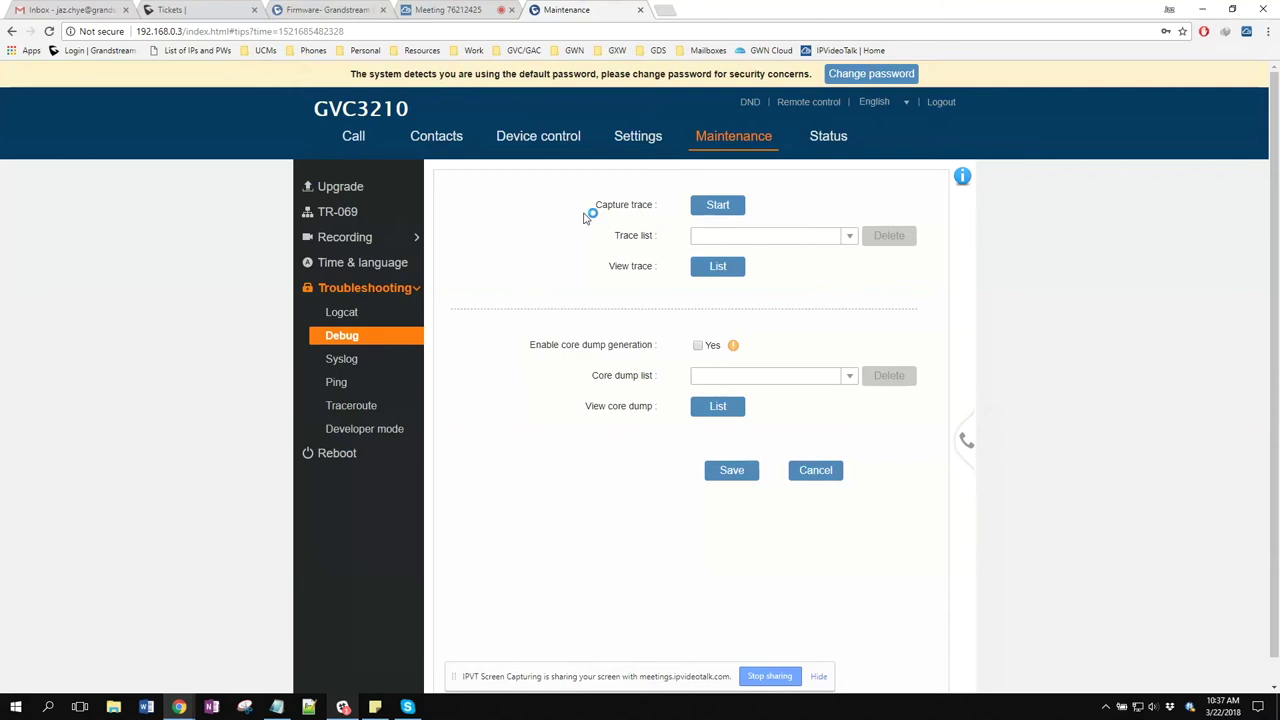
{"action": "left_click", "coordinate": [369, 364]}
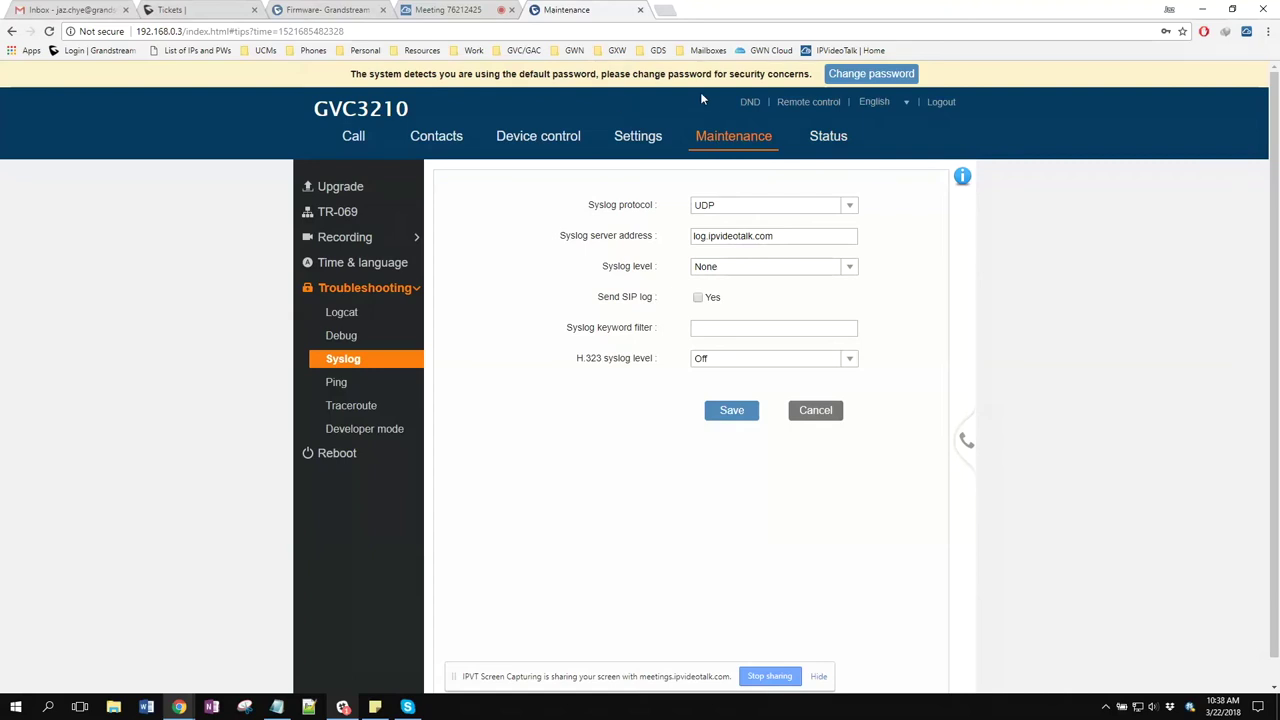
{"action": "left_click", "coordinate": [800, 102]}
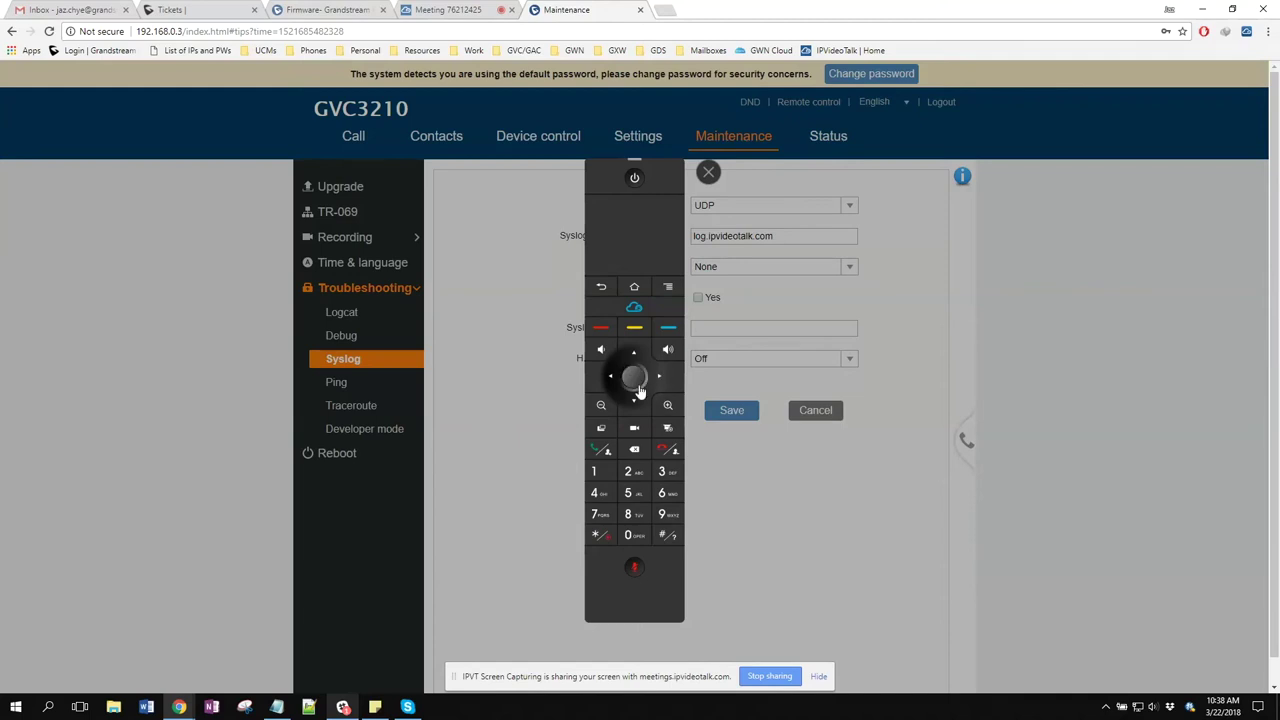
Close the virtual remote control keypad and return to the Call page with conference history
{"action": "left_click", "coordinate": [710, 173]}
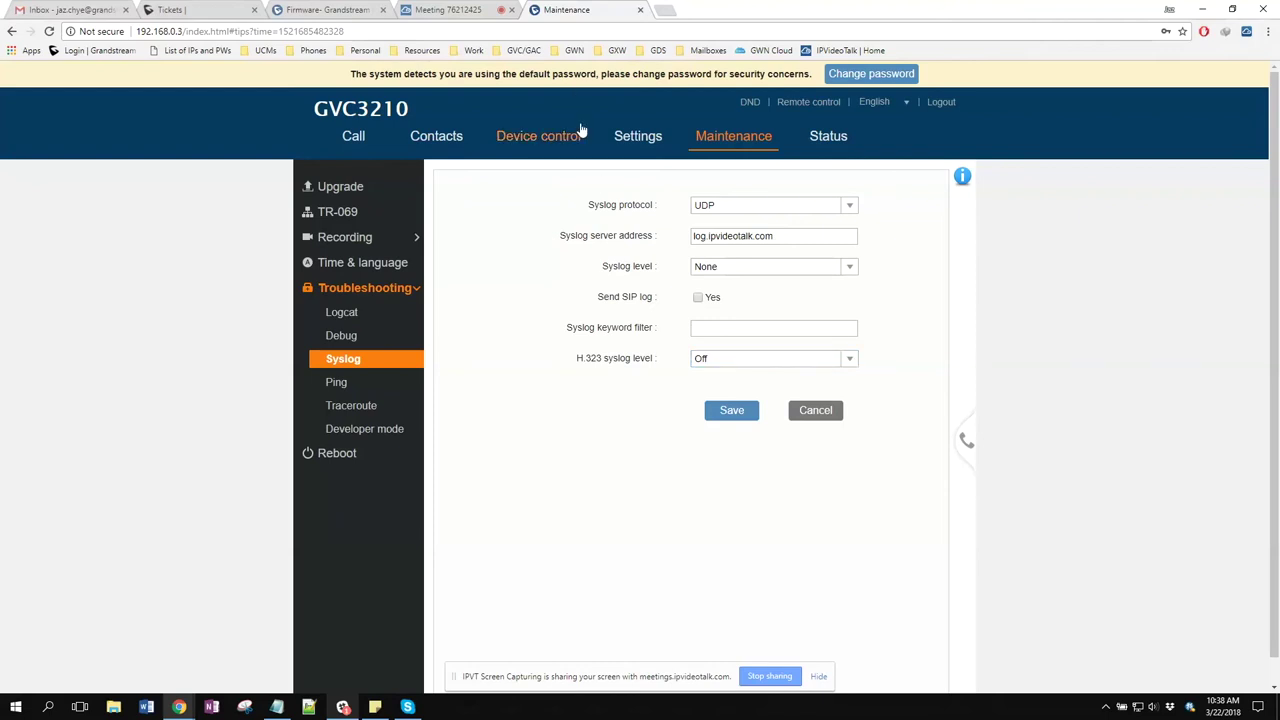
{"action": "left_click", "coordinate": [353, 148]}
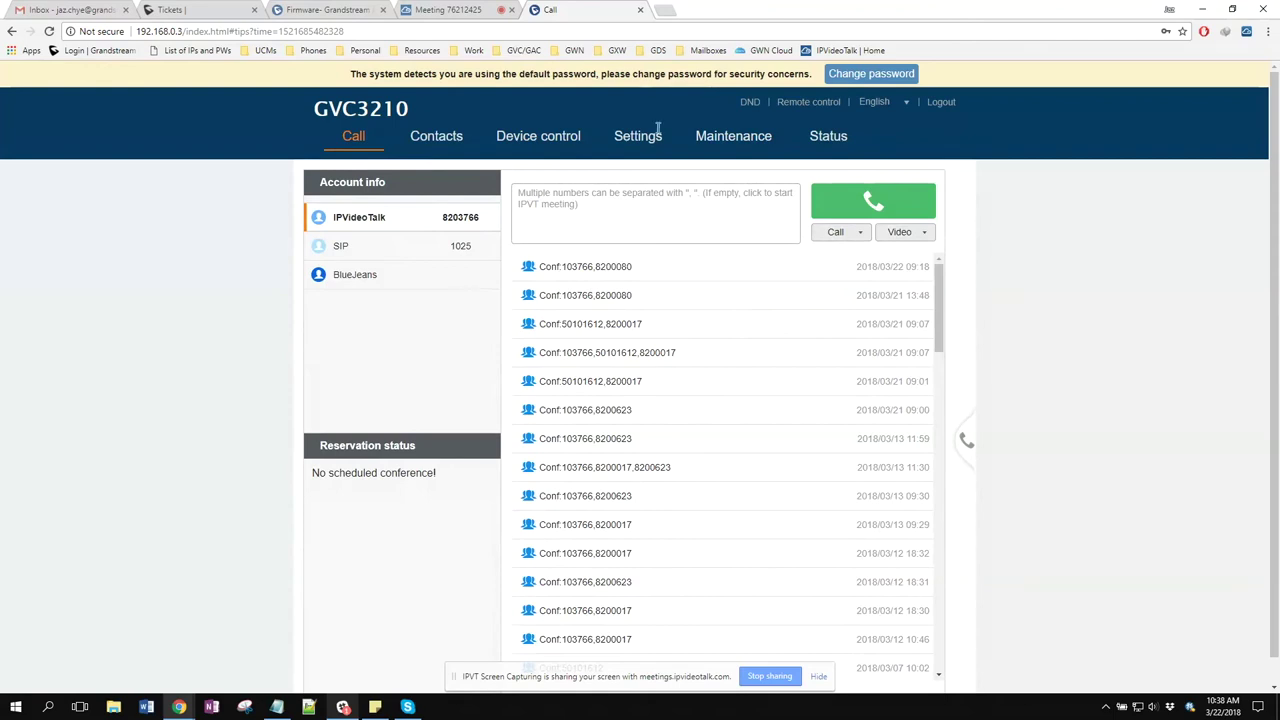
Open the GVC3200 bookmark in a new tab and log in as admin with the account password
{"action": "left_click", "coordinate": [665, 10]}
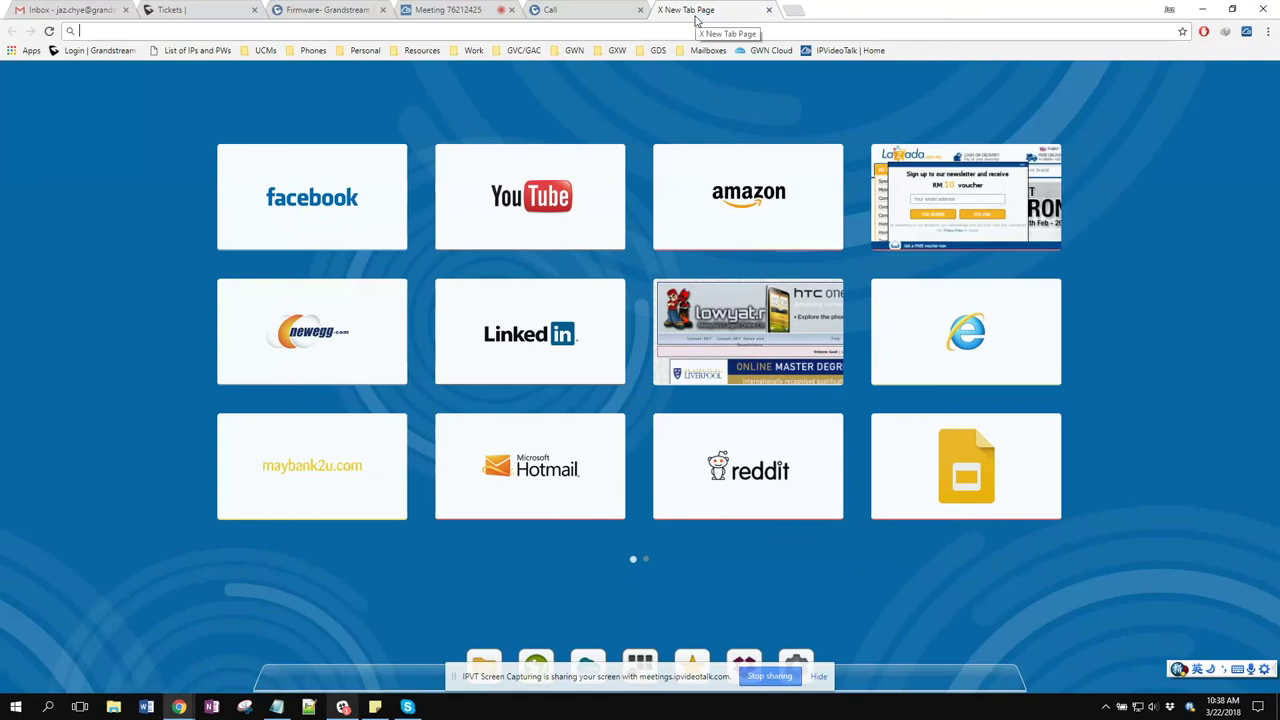
{"action": "left_click", "coordinate": [521, 52]}
{"action": "left_click", "coordinate": [541, 70]}
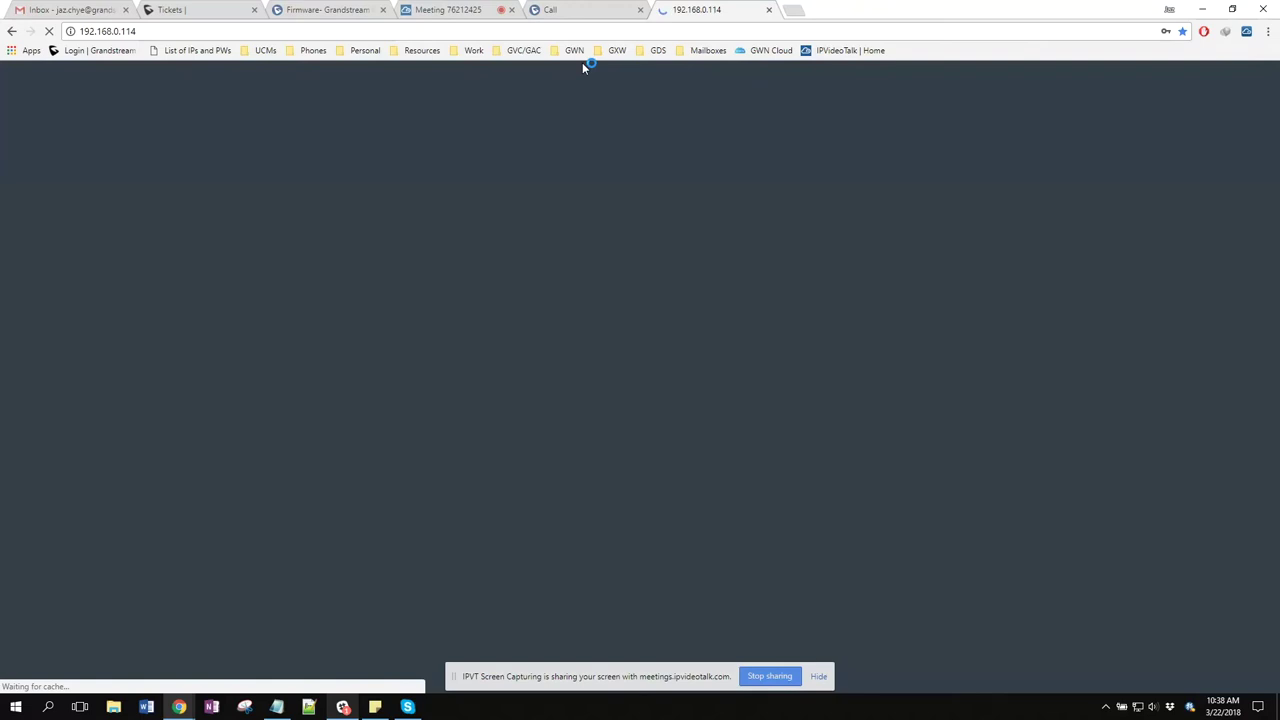
{"action": "type", "text": "admin"}
{"action": "key", "text": "Tab"}
{"action": "type", "text": "•••••••••••"}
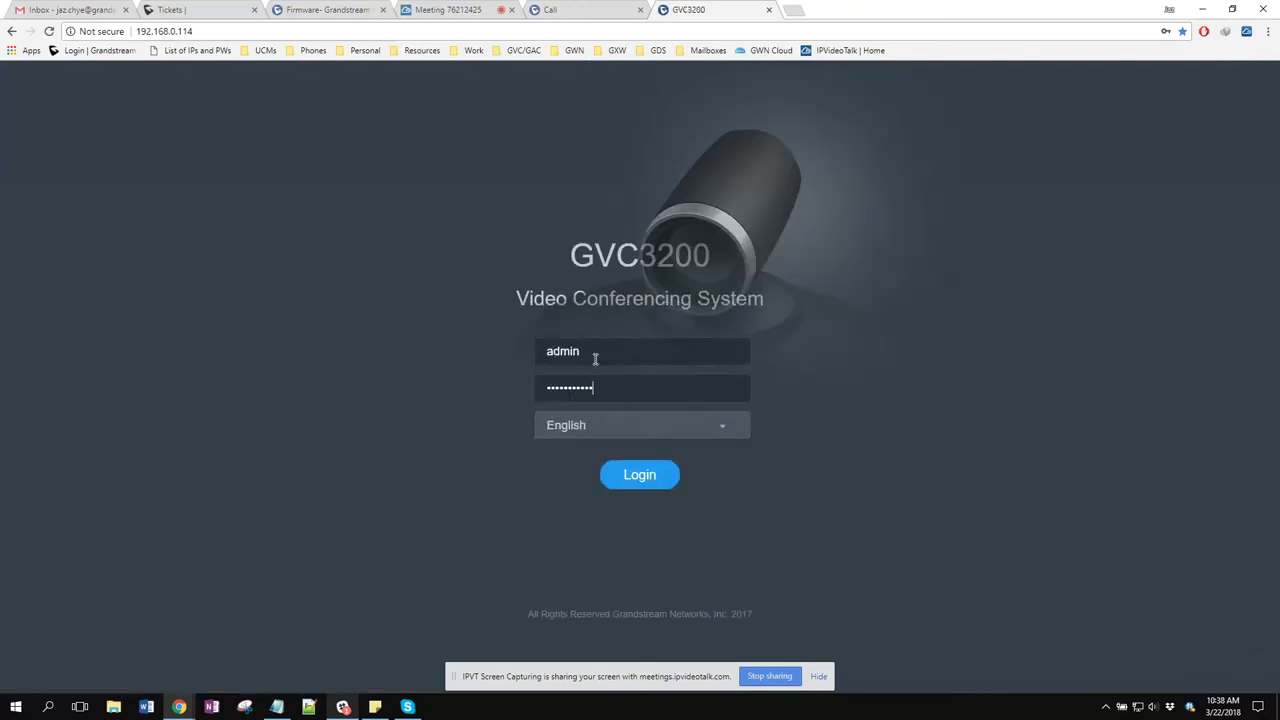
{"action": "key", "text": "Return"}
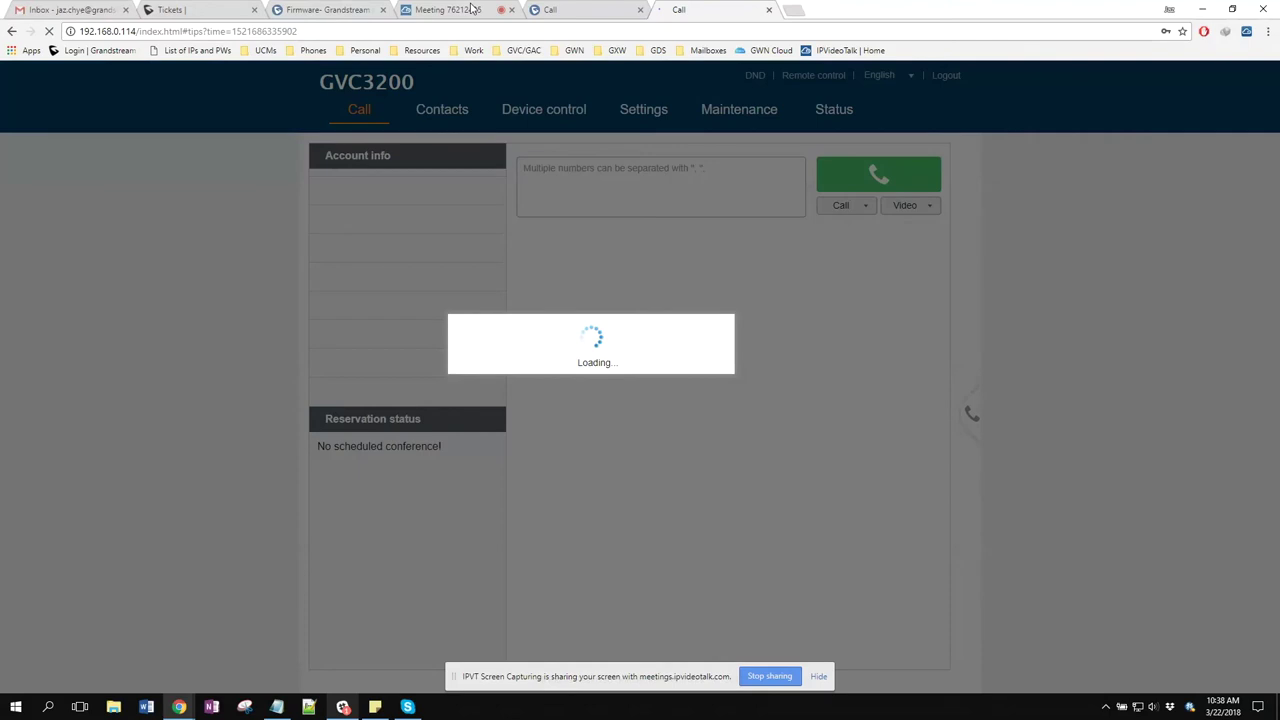
Glance at the shared meeting tab, then return to the GVC3200 Call page
{"action": "left_click", "coordinate": [447, 9]}
{"action": "left_click", "coordinate": [679, 9]}
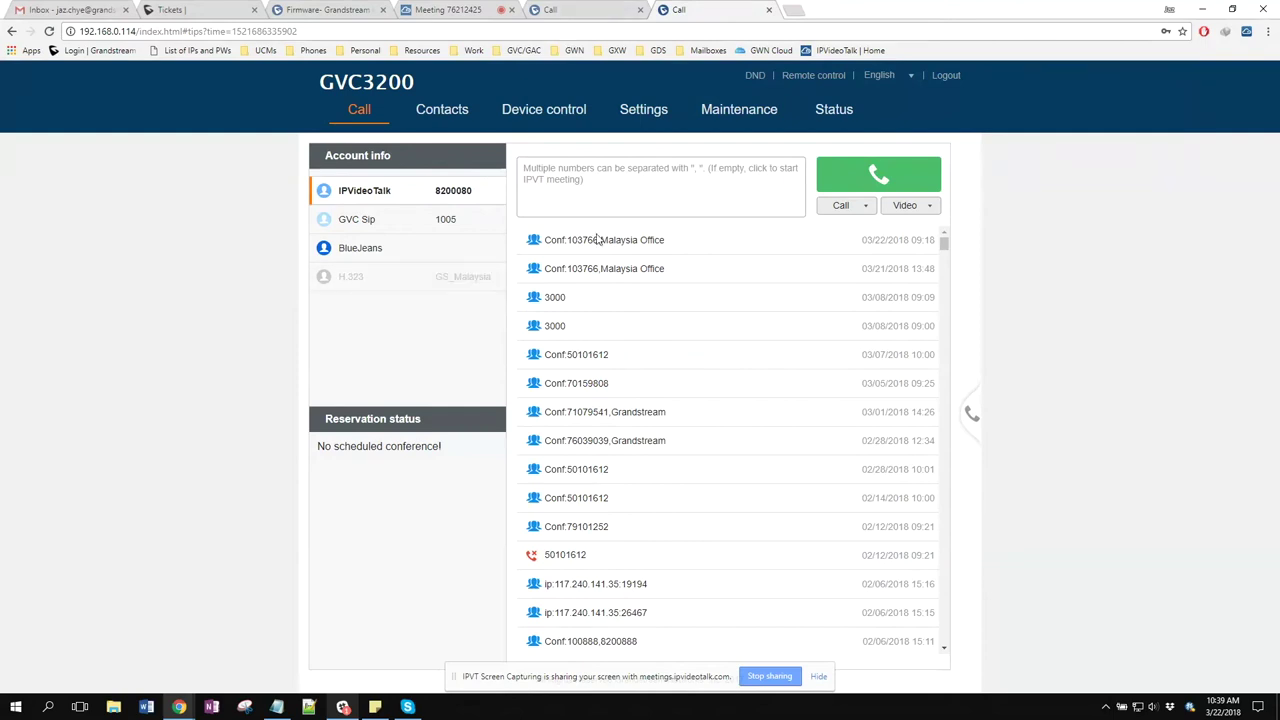
{"action": "mouse_move", "coordinate": [598, 240]}
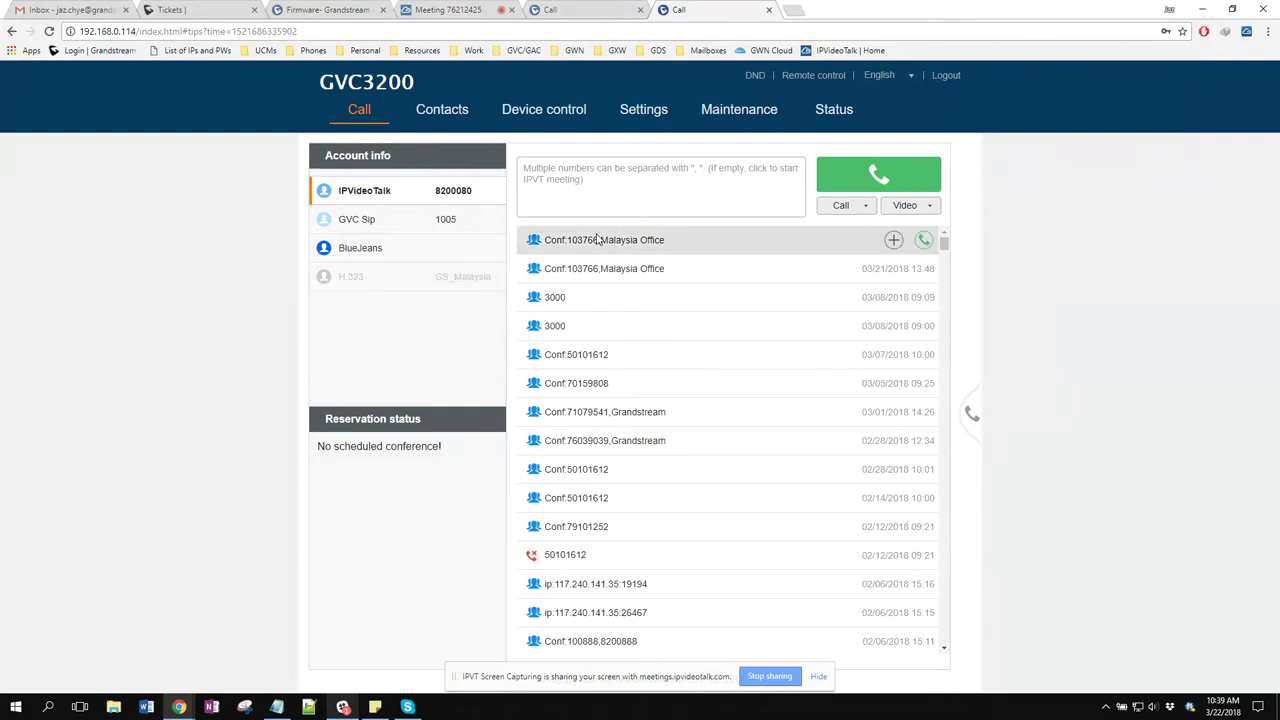
Dial the GVC3200's IPVideoTalk number from the GVC3210, then view the GVC3200's conference panel
{"action": "left_click", "coordinate": [620, 7]}
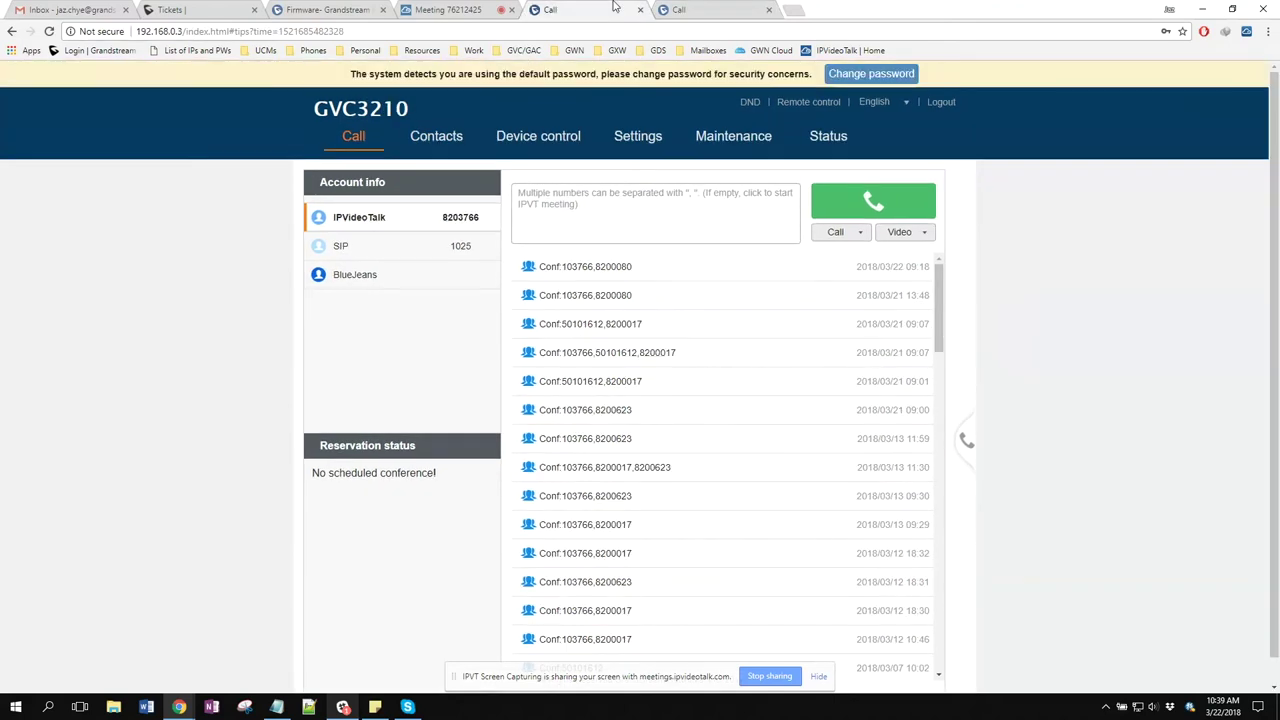
{"action": "left_click", "coordinate": [647, 220]}
{"action": "type", "text": "8200080"}
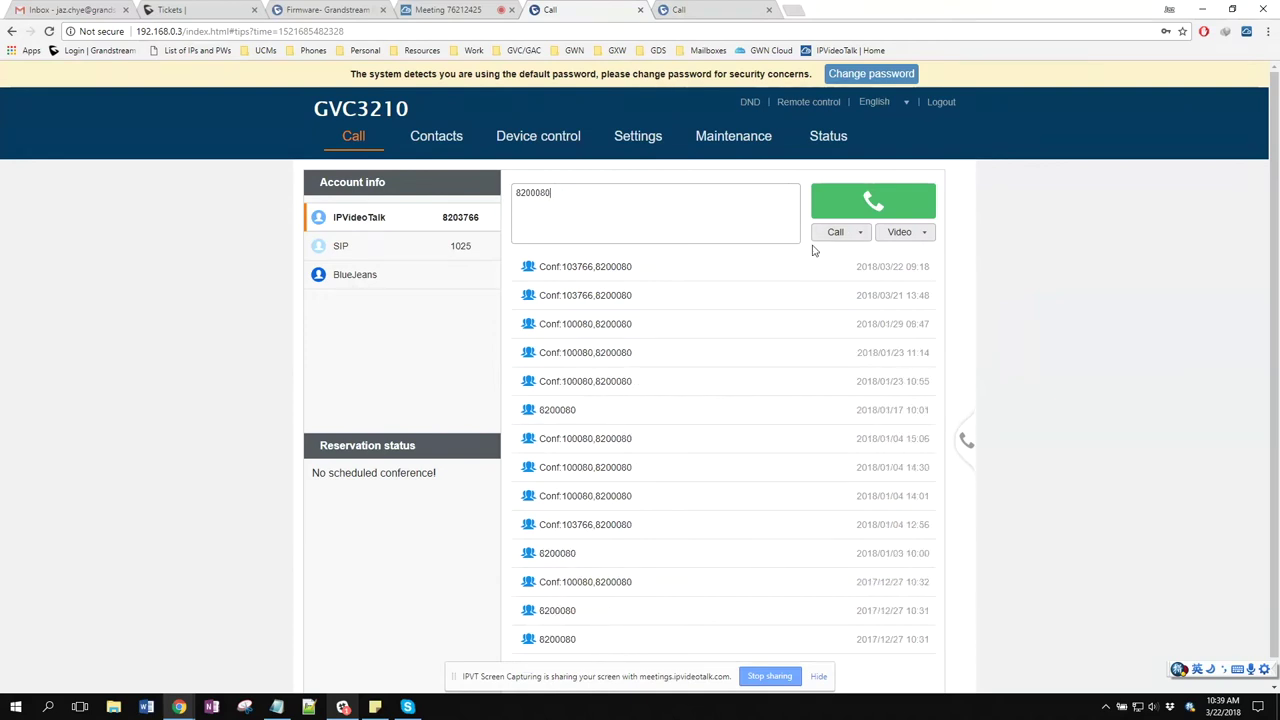
{"action": "left_click", "coordinate": [890, 205]}
{"action": "key", "text": "ctrl+Tab"}
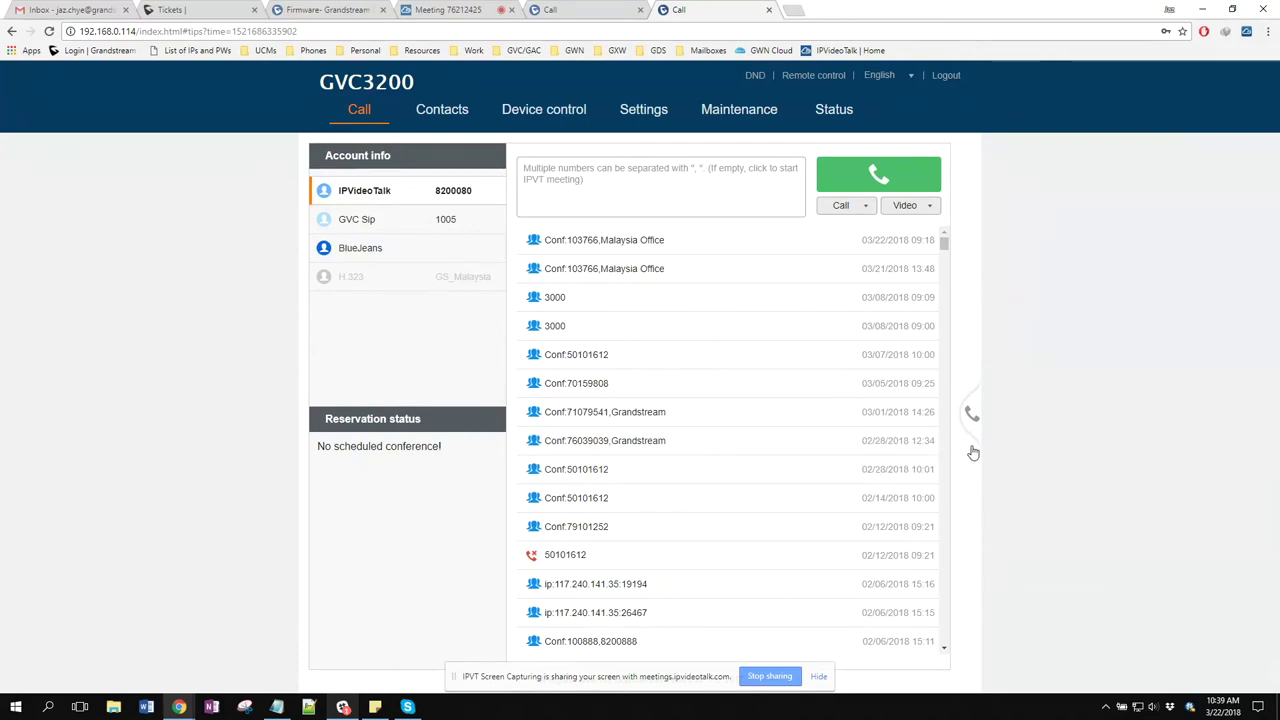
{"action": "left_click", "coordinate": [970, 444]}
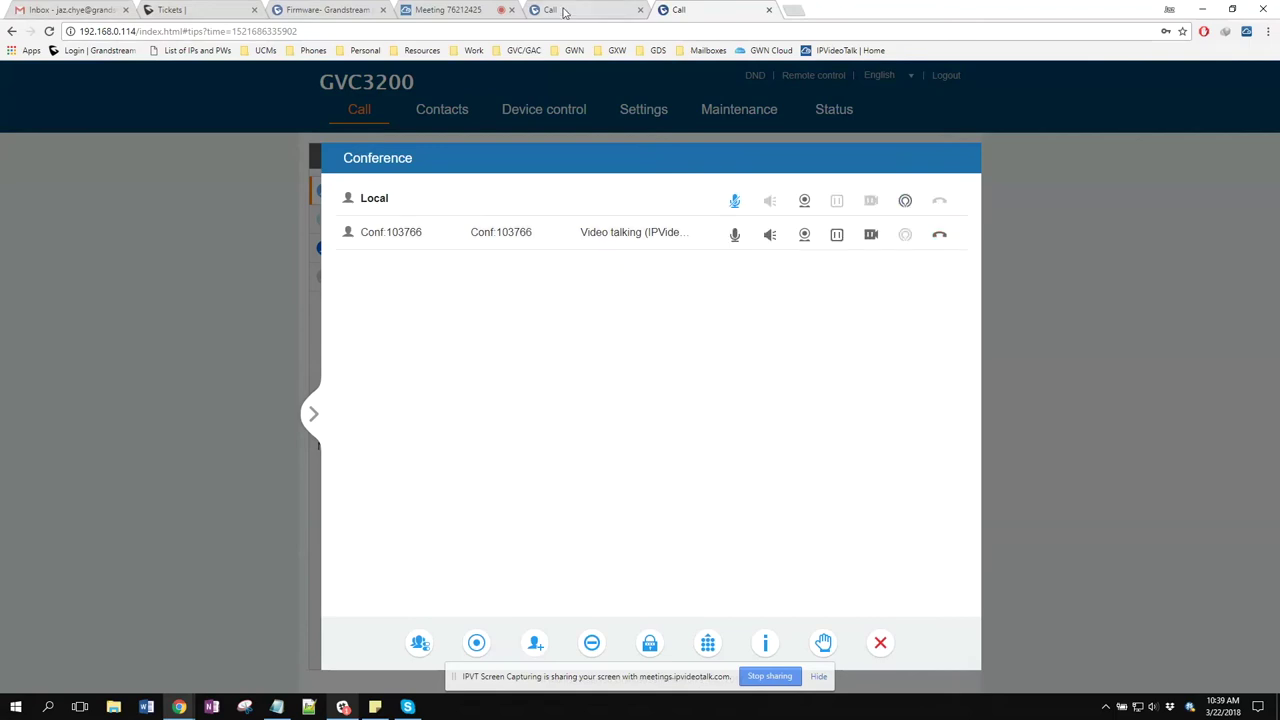
Open Add member on the GVC3210 conference, view SIP/IPVideoTalk/BlueJeans protocols, then cancel
{"action": "left_click", "coordinate": [565, 12]}
{"action": "scroll", "coordinate": [502, 326], "scroll_direction": "down", "scroll_amount": 1}
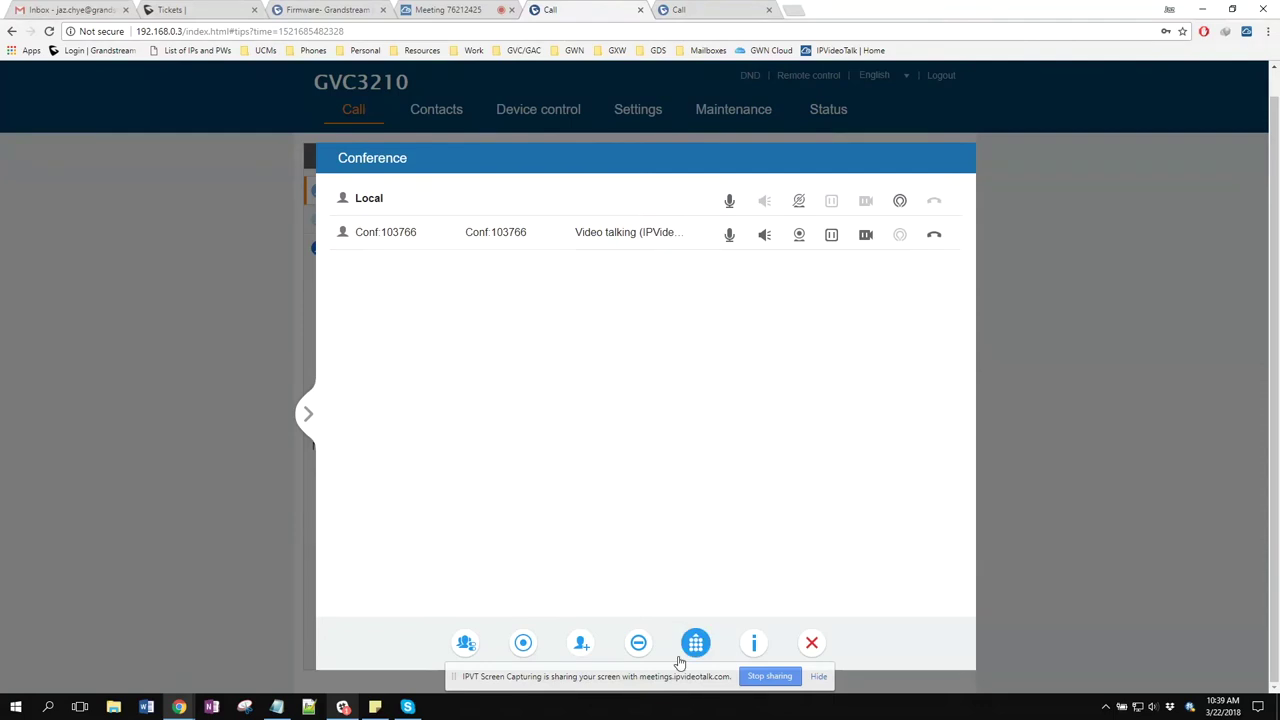
{"action": "left_click", "coordinate": [581, 643]}
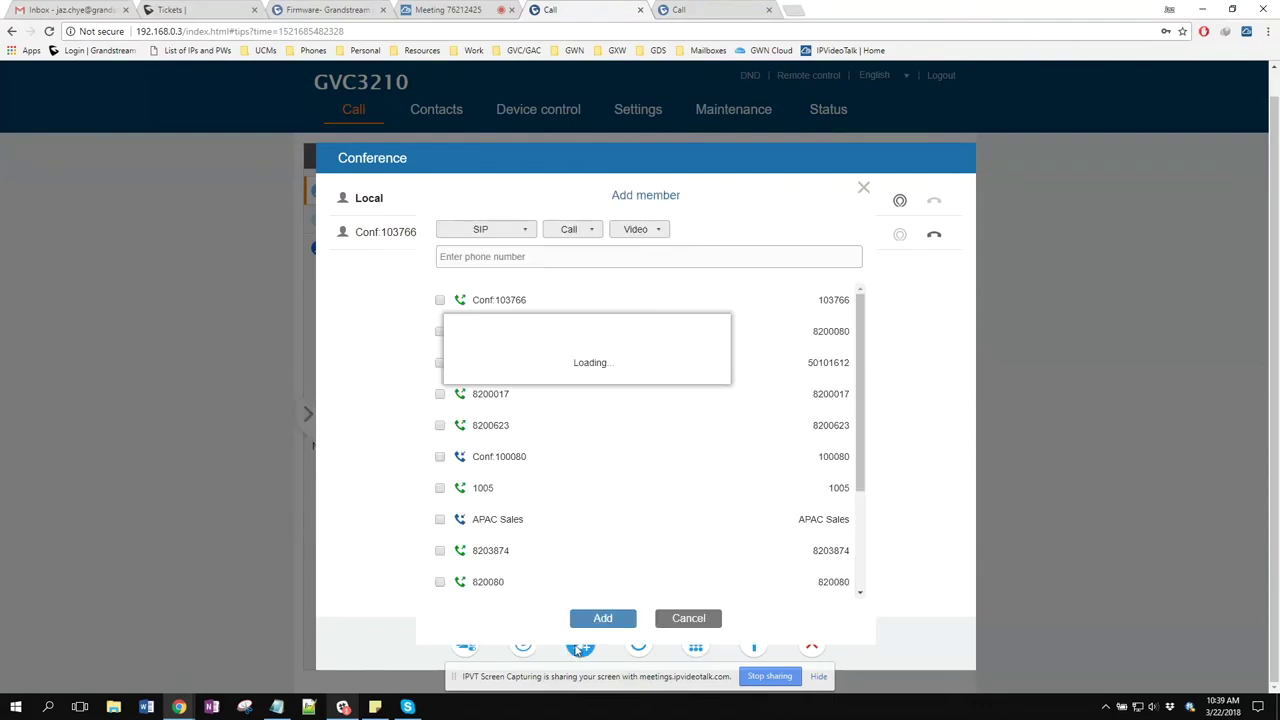
{"action": "scroll", "coordinate": [525, 544], "scroll_direction": "down", "scroll_amount": 3}
{"action": "scroll", "coordinate": [528, 544], "scroll_direction": "up", "scroll_amount": 3}
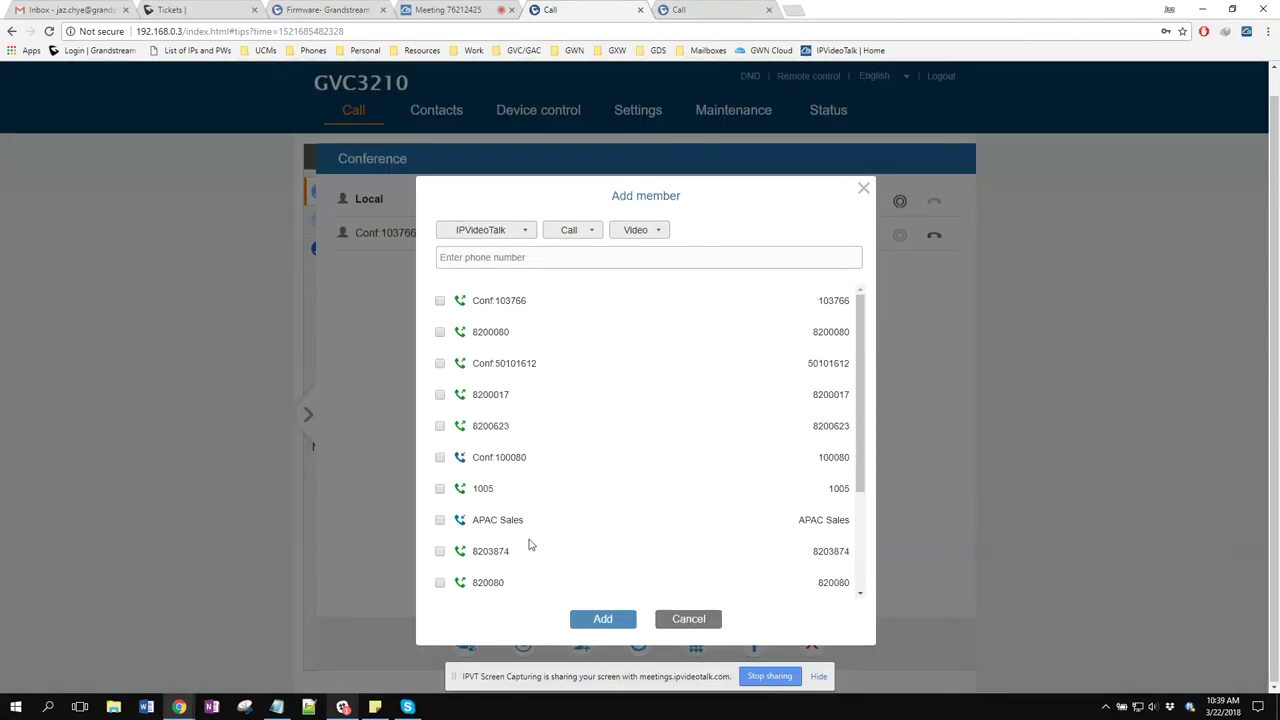
{"action": "left_click", "coordinate": [522, 257]}
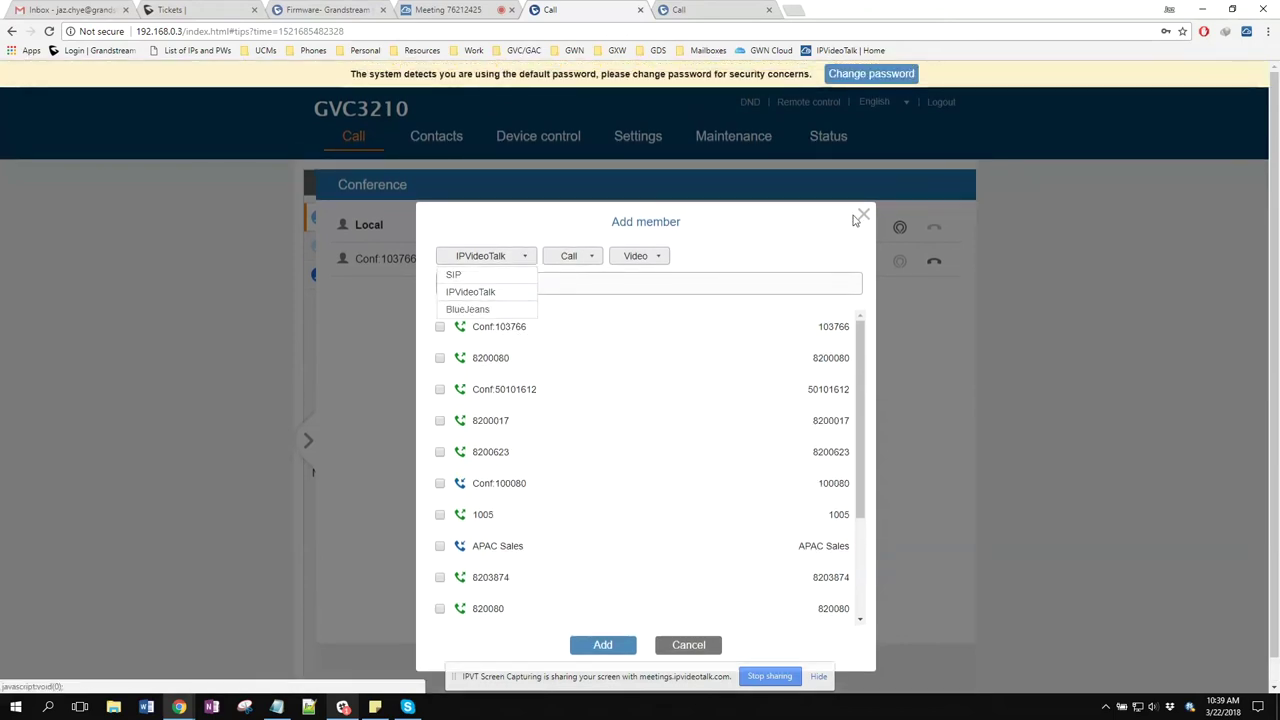
{"action": "left_click", "coordinate": [684, 646]}
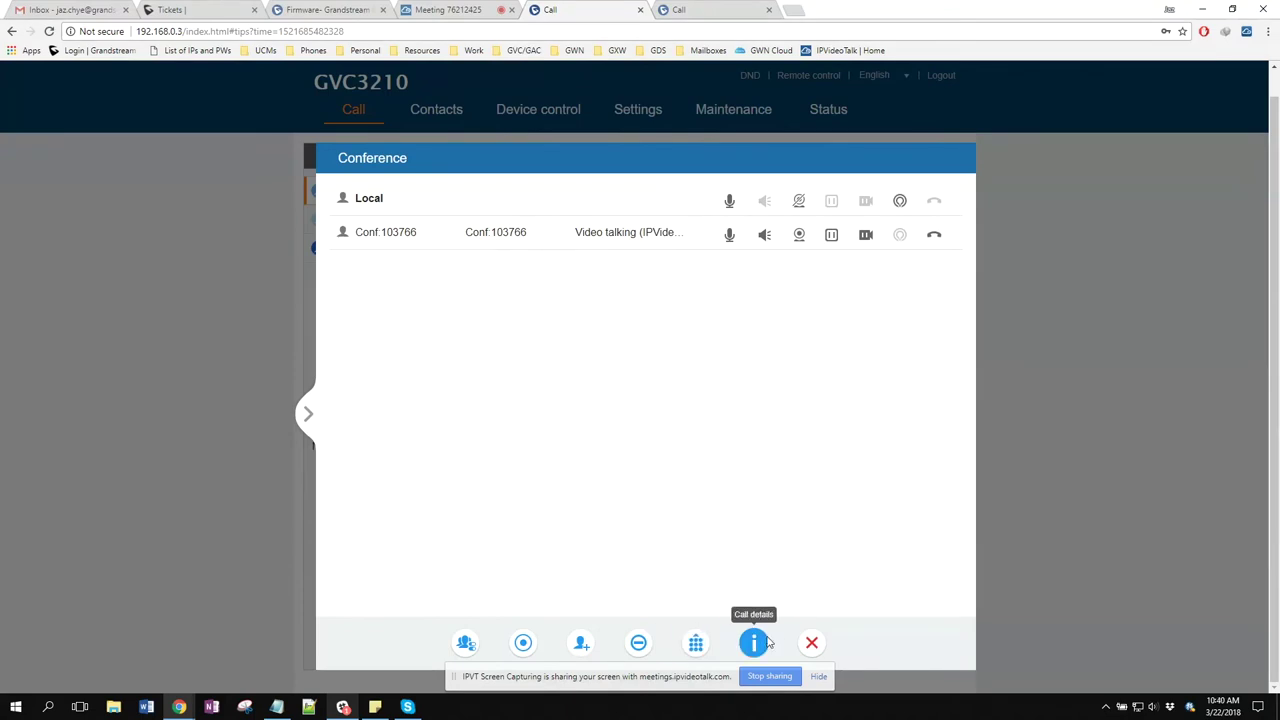
{"action": "left_click", "coordinate": [768, 643]}
{"action": "scroll", "coordinate": [739, 456], "scroll_direction": "down", "scroll_amount": 1}
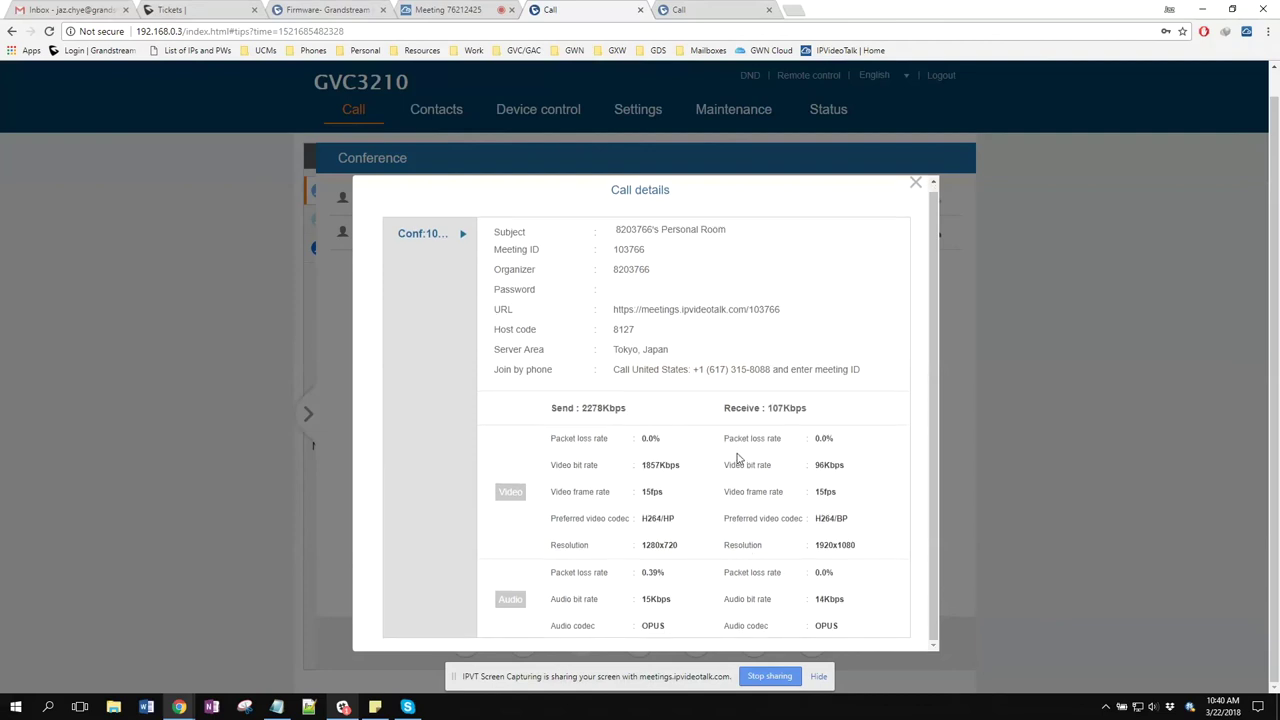
{"action": "left_click_drag", "start_coordinate": [572, 440], "coordinate": [645, 440]}
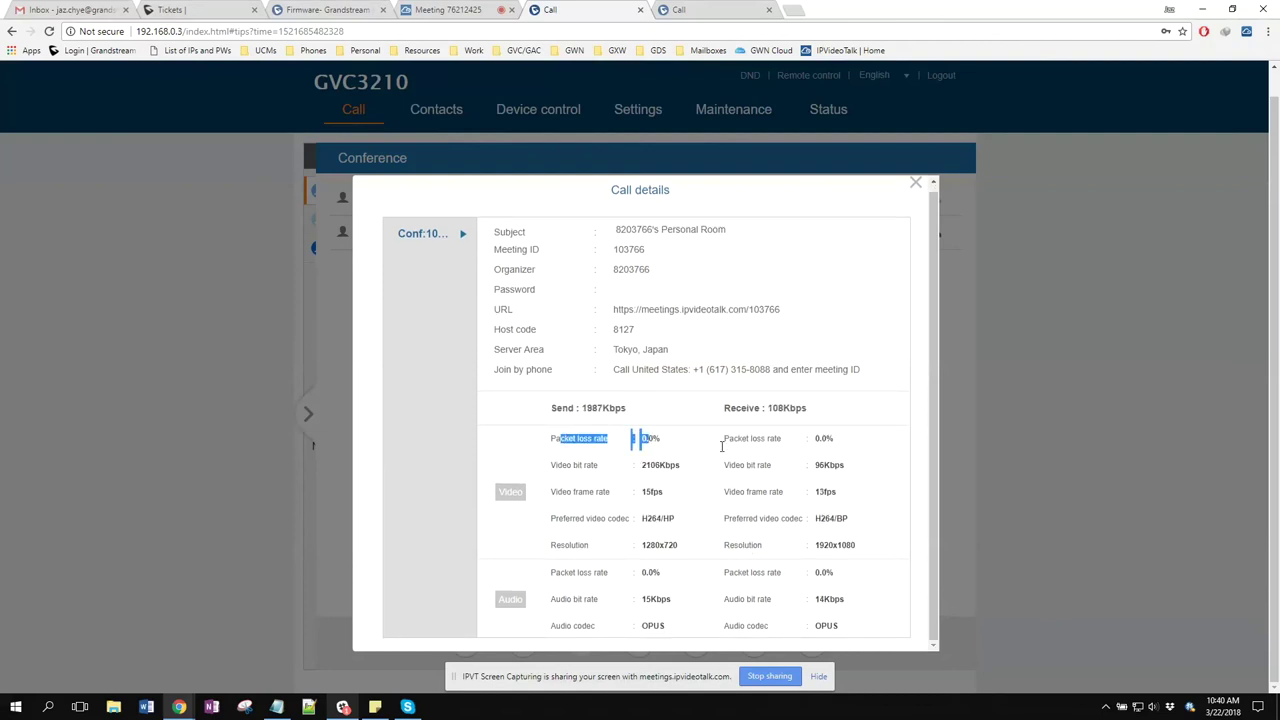
{"action": "left_click_drag", "start_coordinate": [735, 438], "coordinate": [763, 440]}
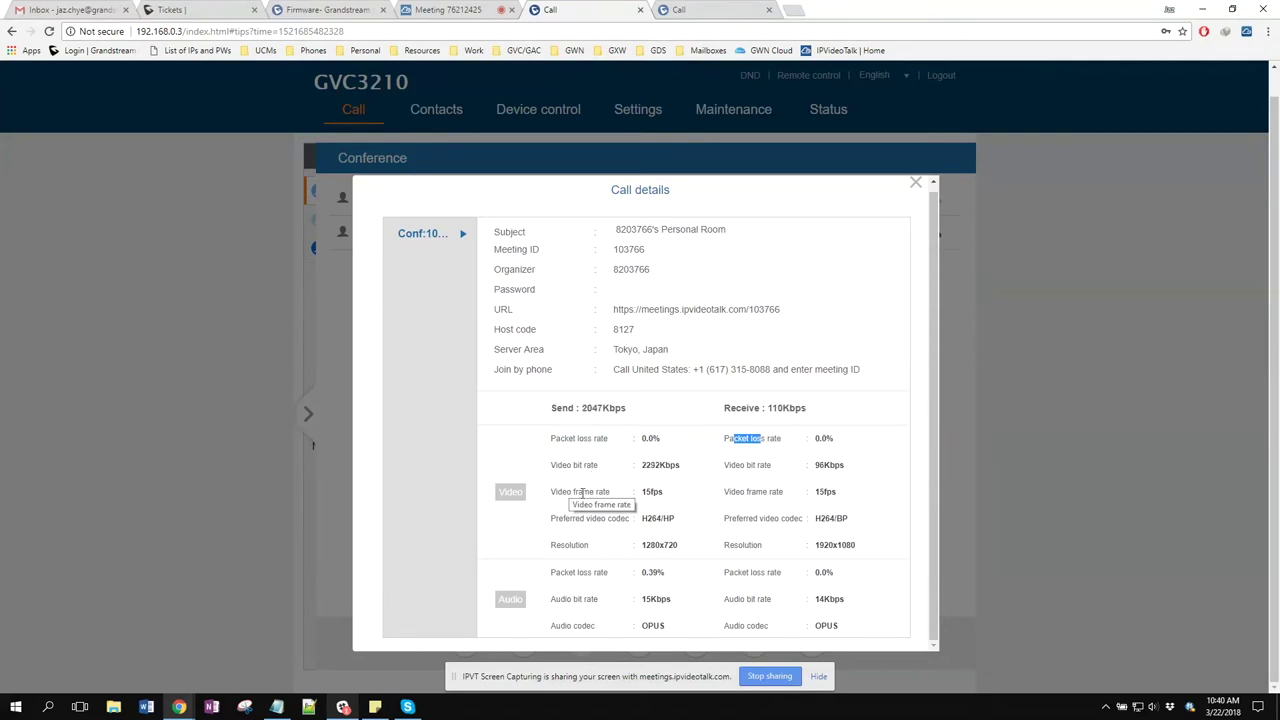
{"action": "left_click_drag", "start_coordinate": [597, 519], "coordinate": [626, 528]}
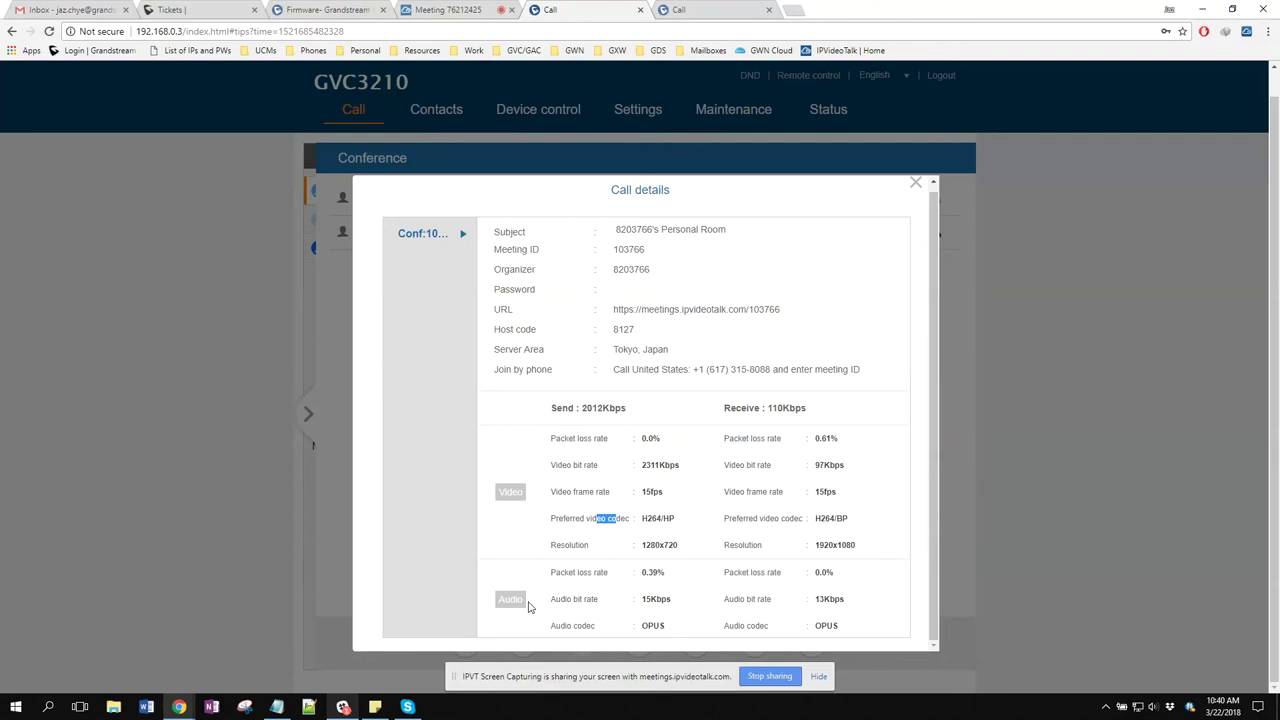
{"action": "left_click", "coordinate": [556, 322]}
{"action": "left_click_drag", "start_coordinate": [695, 370], "coordinate": [857, 370]}
{"action": "left_click", "coordinate": [857, 370]}
{"action": "scroll", "coordinate": [771, 243], "scroll_direction": "up", "scroll_amount": 1}
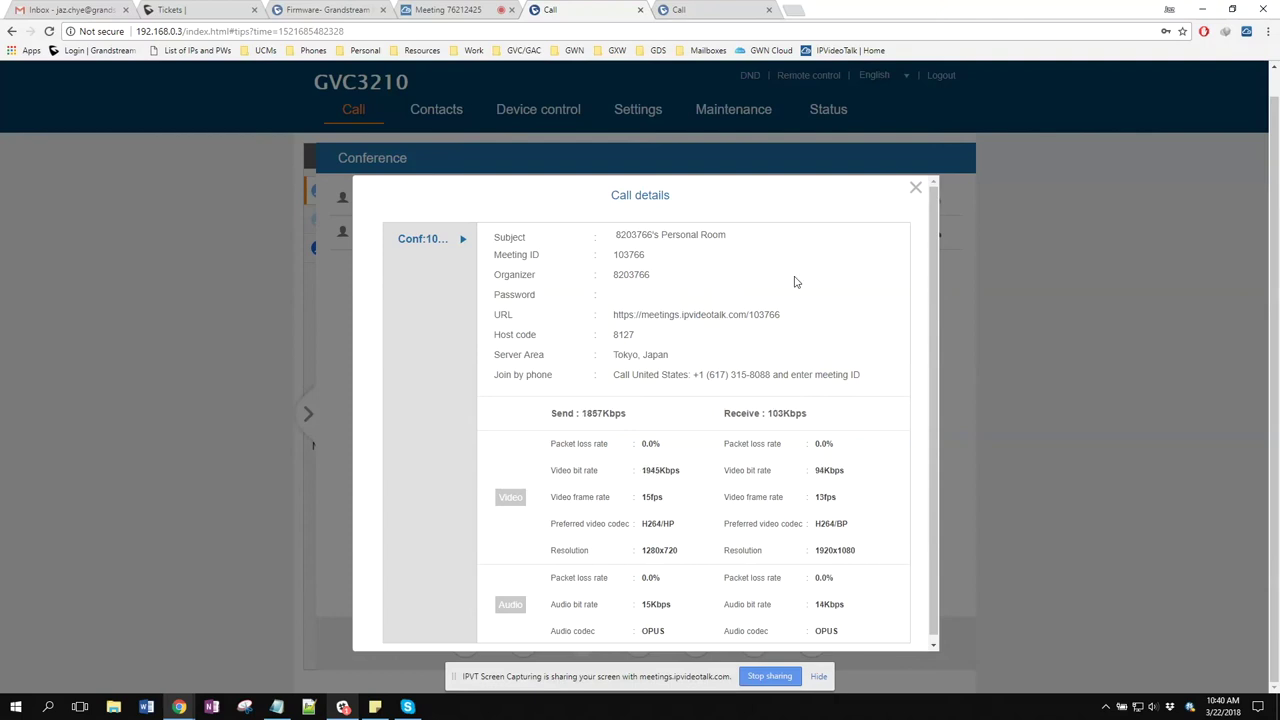
{"action": "left_click", "coordinate": [917, 191]}
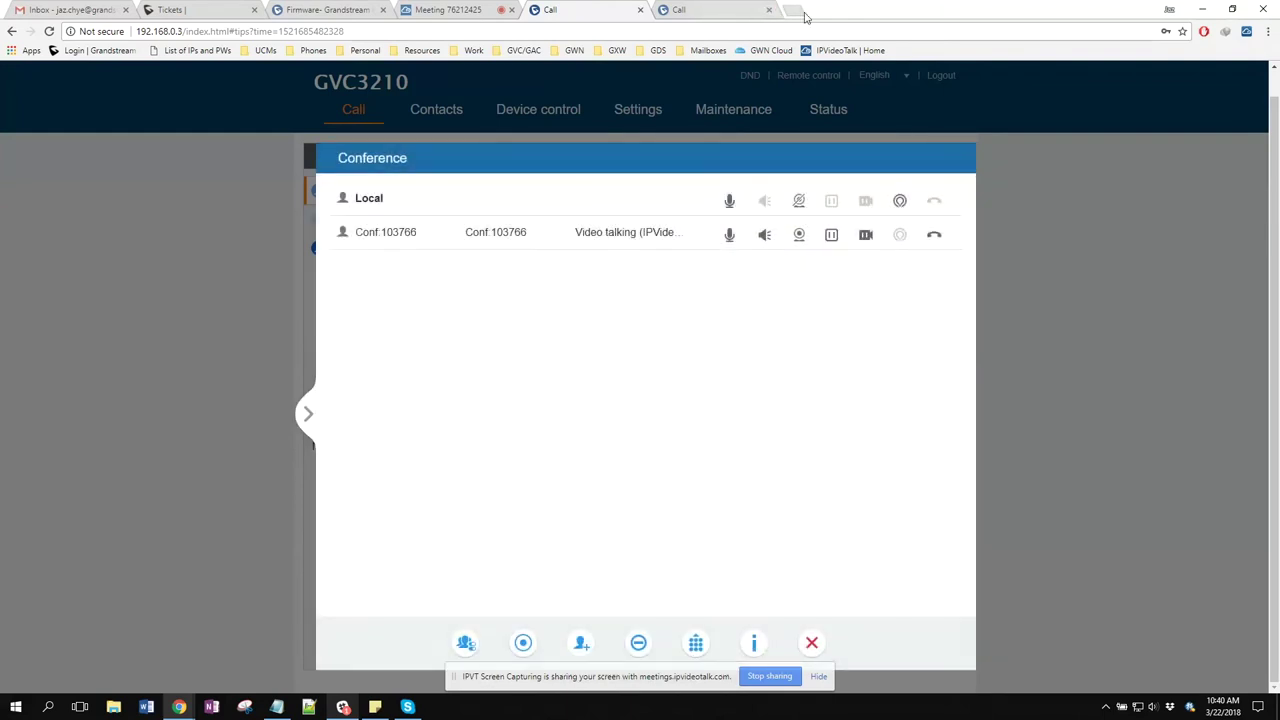
Load the IPVideoTalk home page in a new tab and go to Join a Meeting
{"action": "left_click", "coordinate": [798, 9]}
{"action": "left_click", "coordinate": [843, 52]}
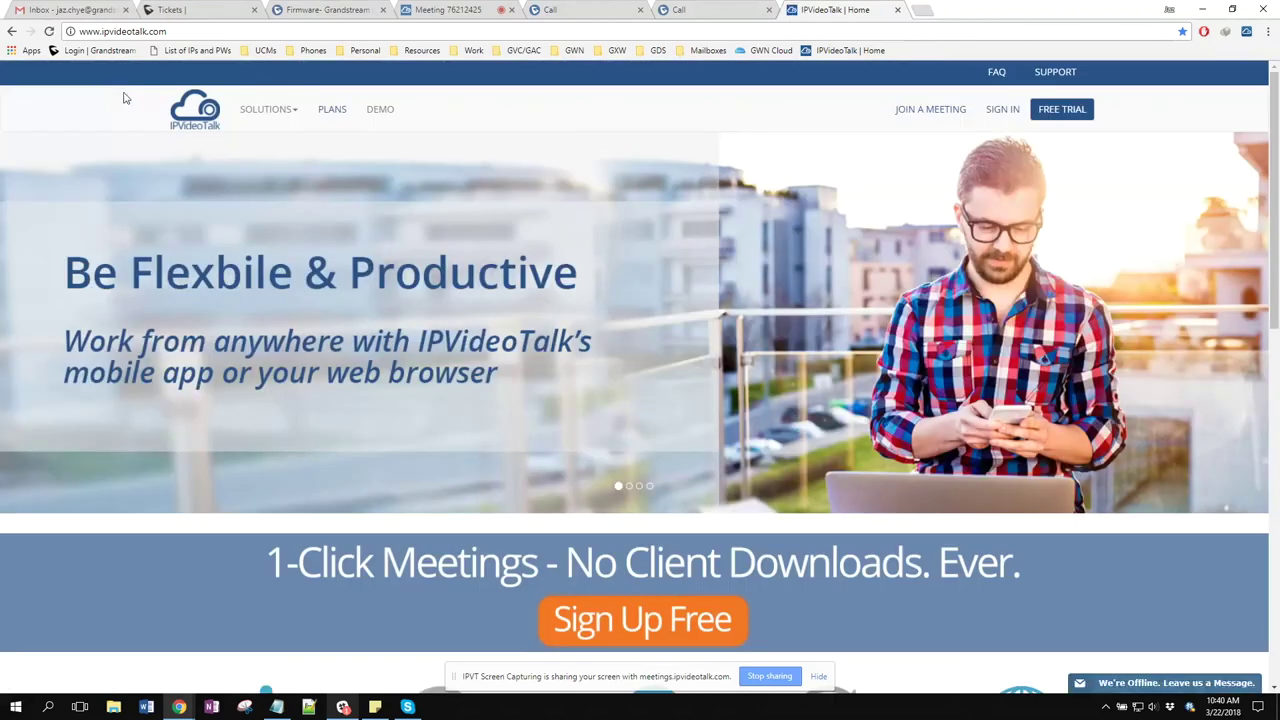
{"action": "left_click", "coordinate": [930, 118]}
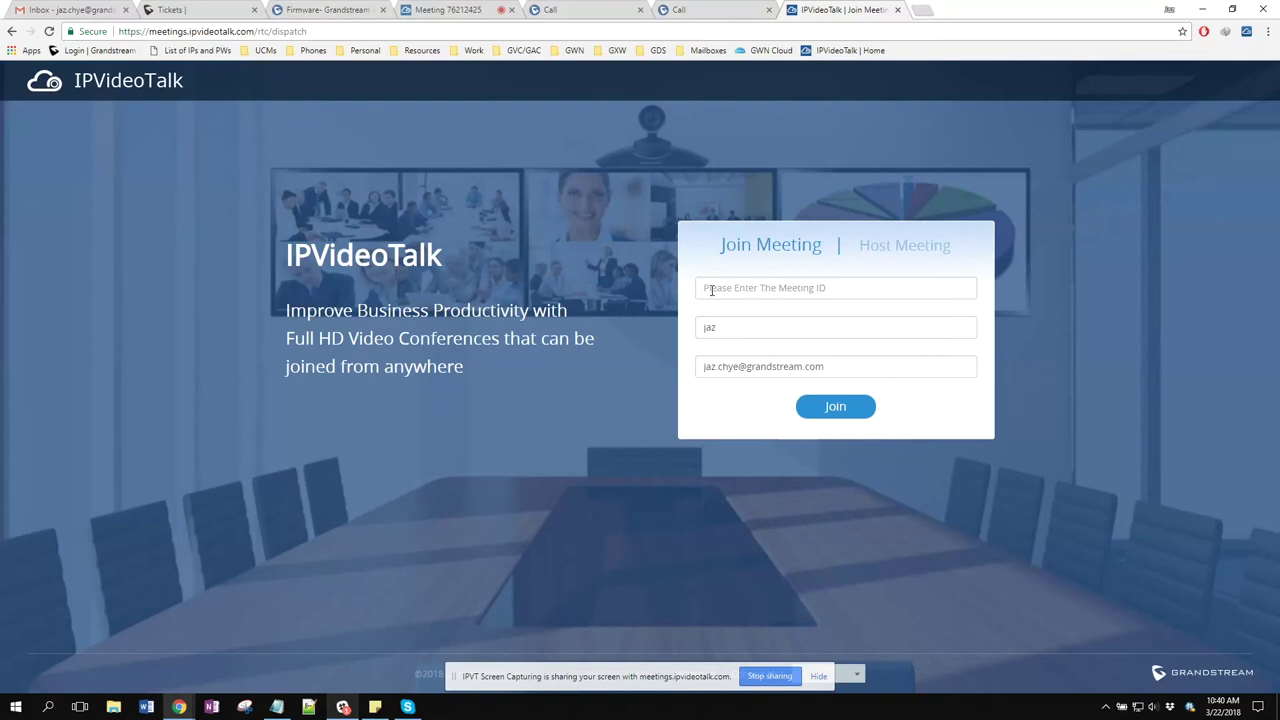
{"action": "left_click", "coordinate": [592, 12]}
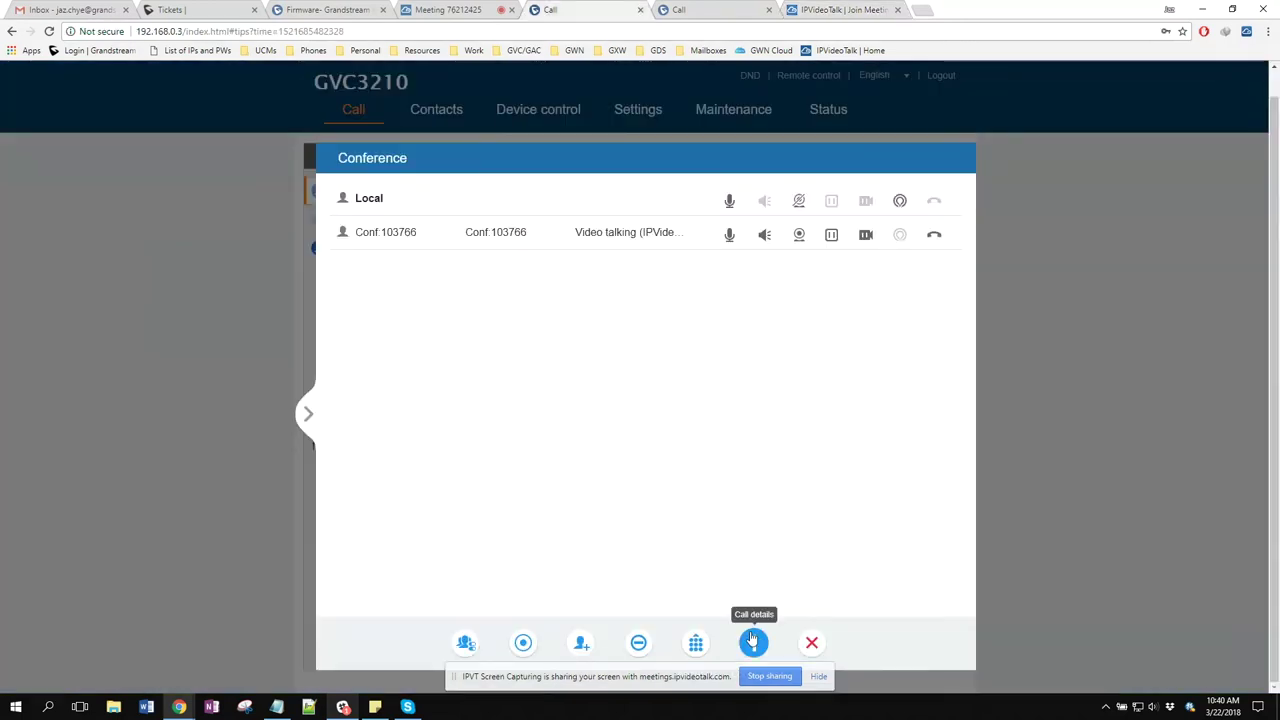
{"action": "left_click", "coordinate": [753, 642]}
{"action": "double_click", "coordinate": [628, 254]}
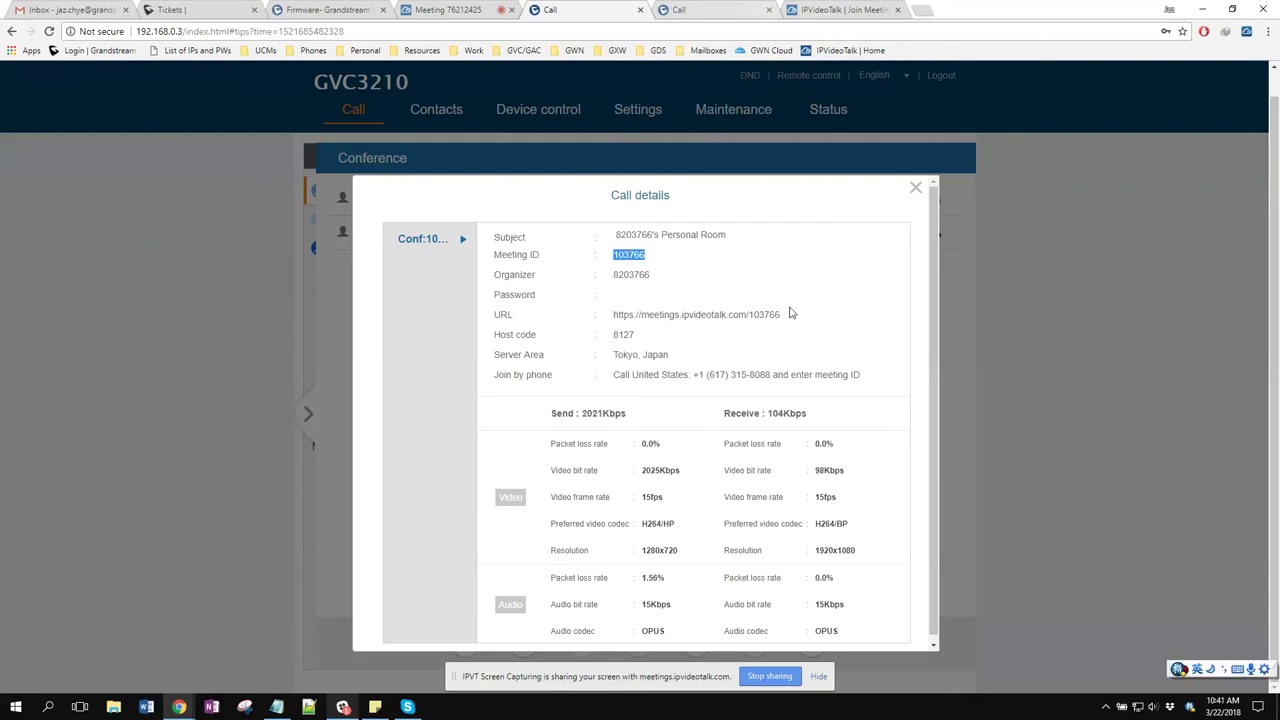
{"action": "key", "text": "ctrl+c"}
{"action": "key", "text": "ctrl+Tab"}
{"action": "key", "text": "ctrl+Tab"}
{"action": "key", "text": "ctrl+v"}
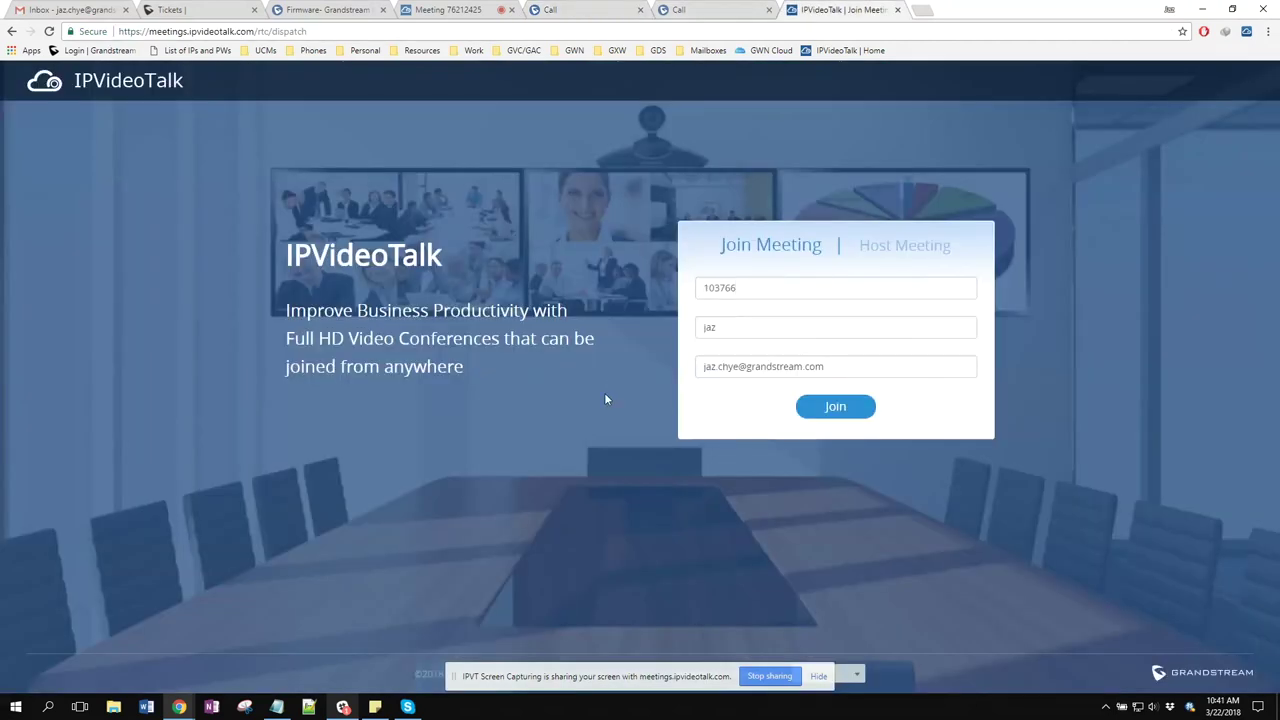
{"action": "left_click", "coordinate": [838, 412]}
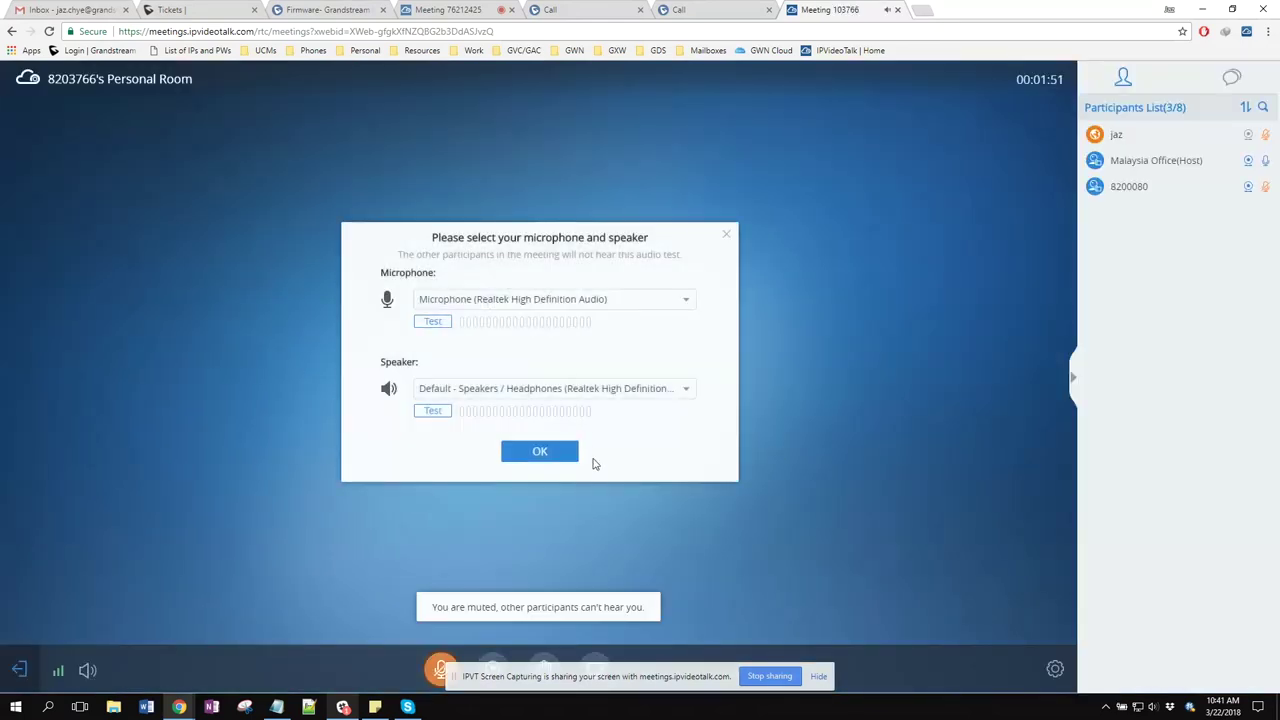
{"action": "left_click", "coordinate": [558, 455]}
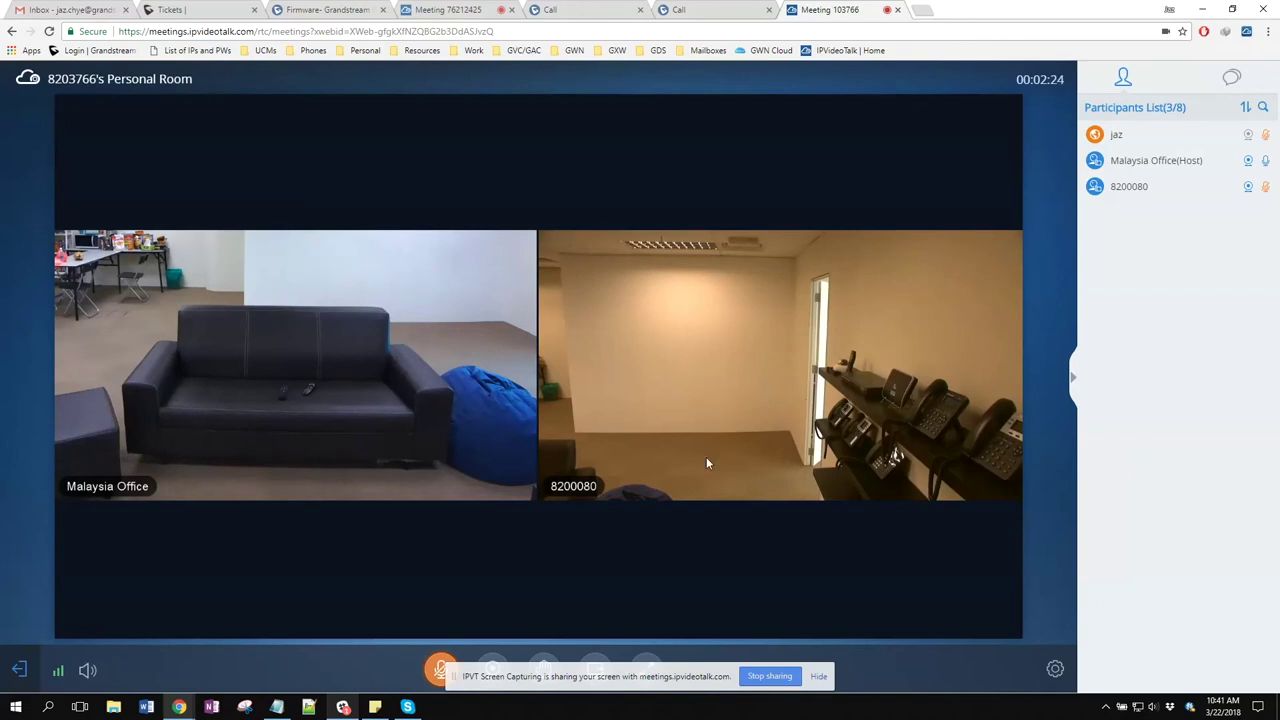
{"action": "mouse_move", "coordinate": [58, 668]}
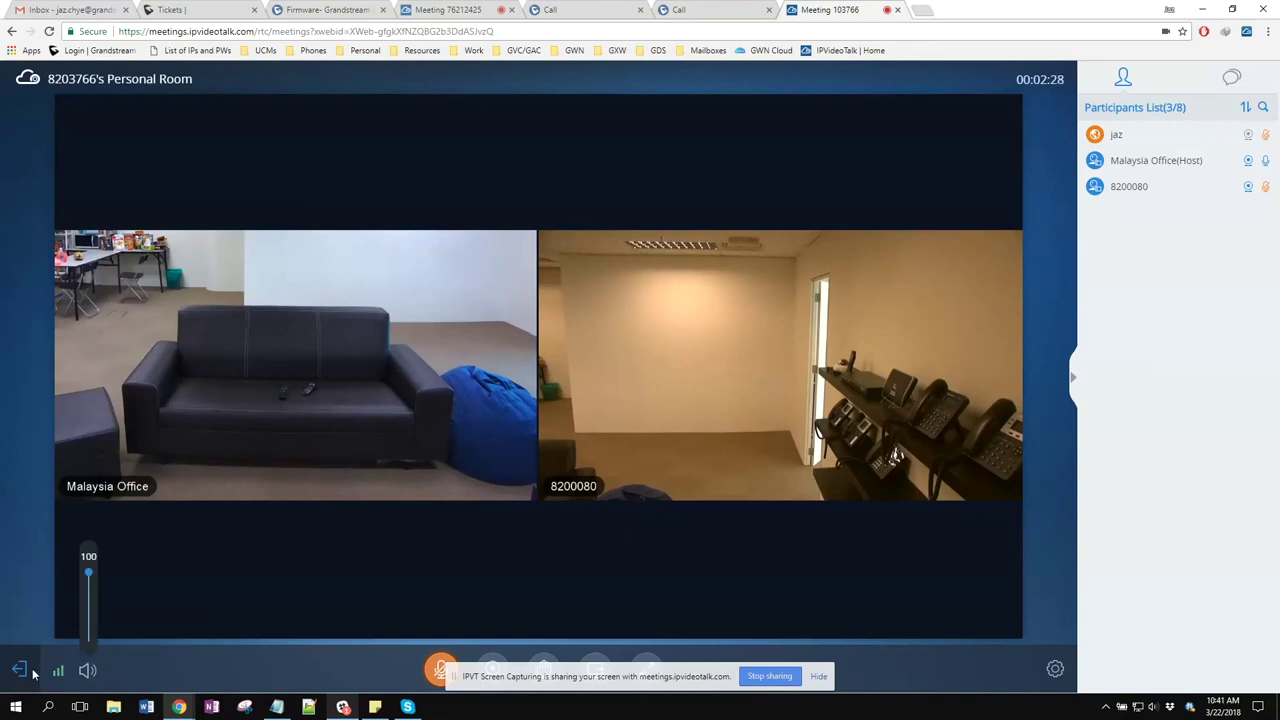
{"action": "left_click", "coordinate": [184, 642]}
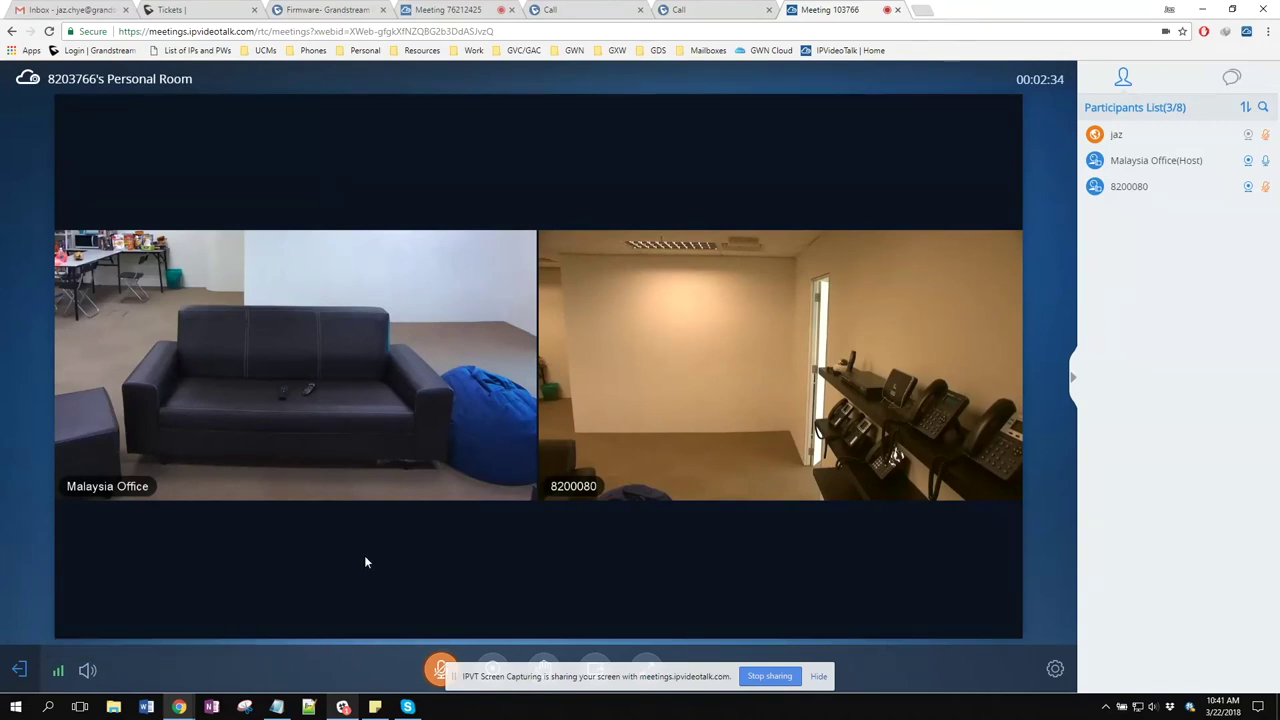
{"action": "left_click", "coordinate": [1053, 670]}
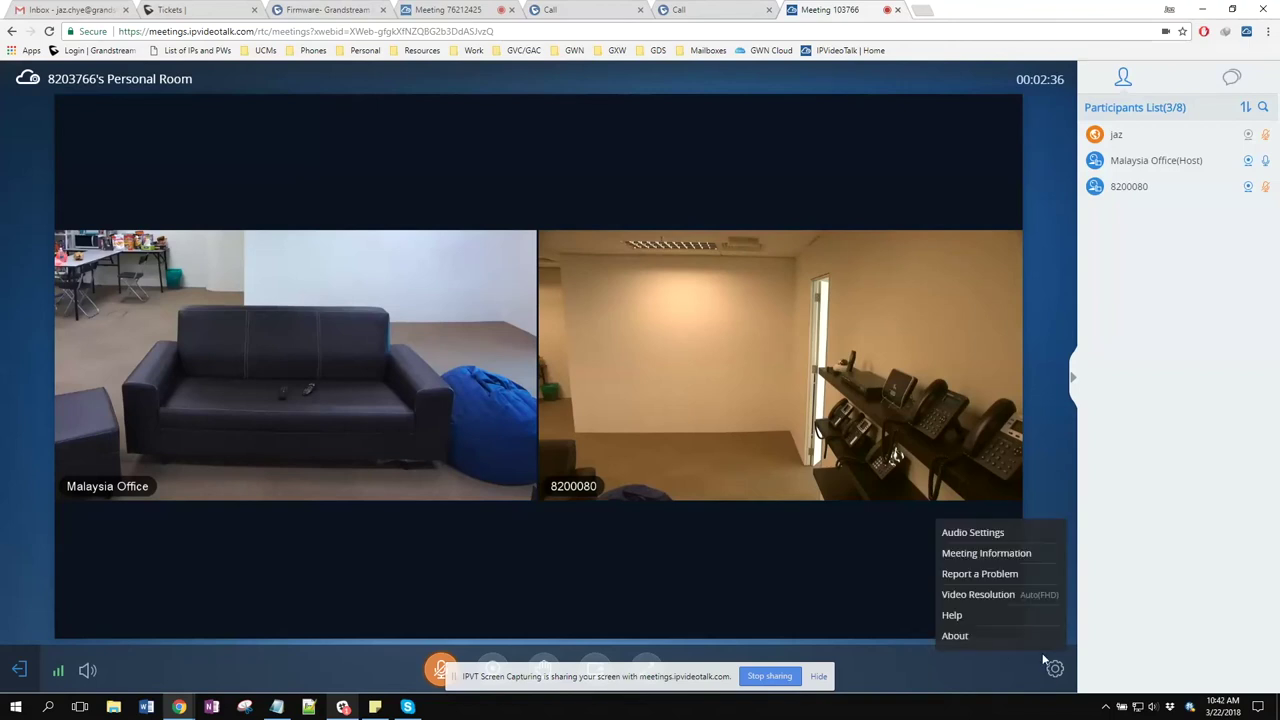
Review the Video Resolution choices (Auto, FHD, HD, SD) and close the dialog, leaving Auto
{"action": "left_click", "coordinate": [1027, 596]}
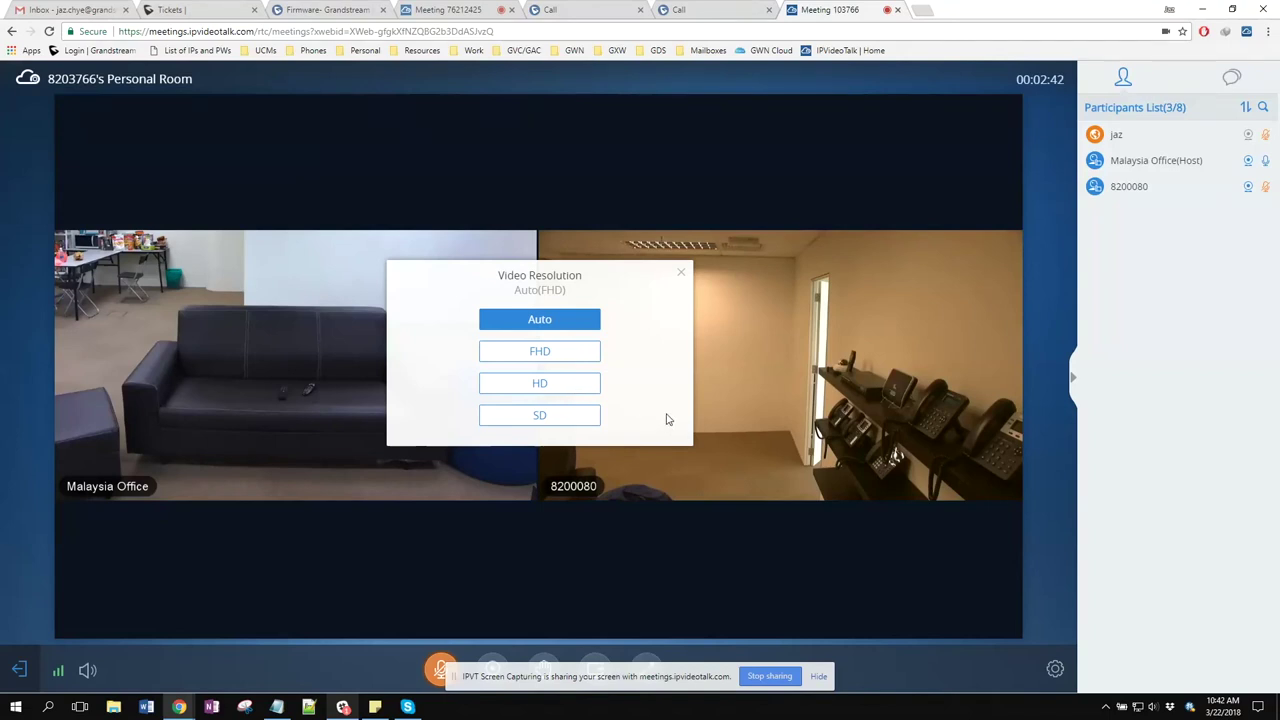
{"action": "left_click", "coordinate": [681, 272]}
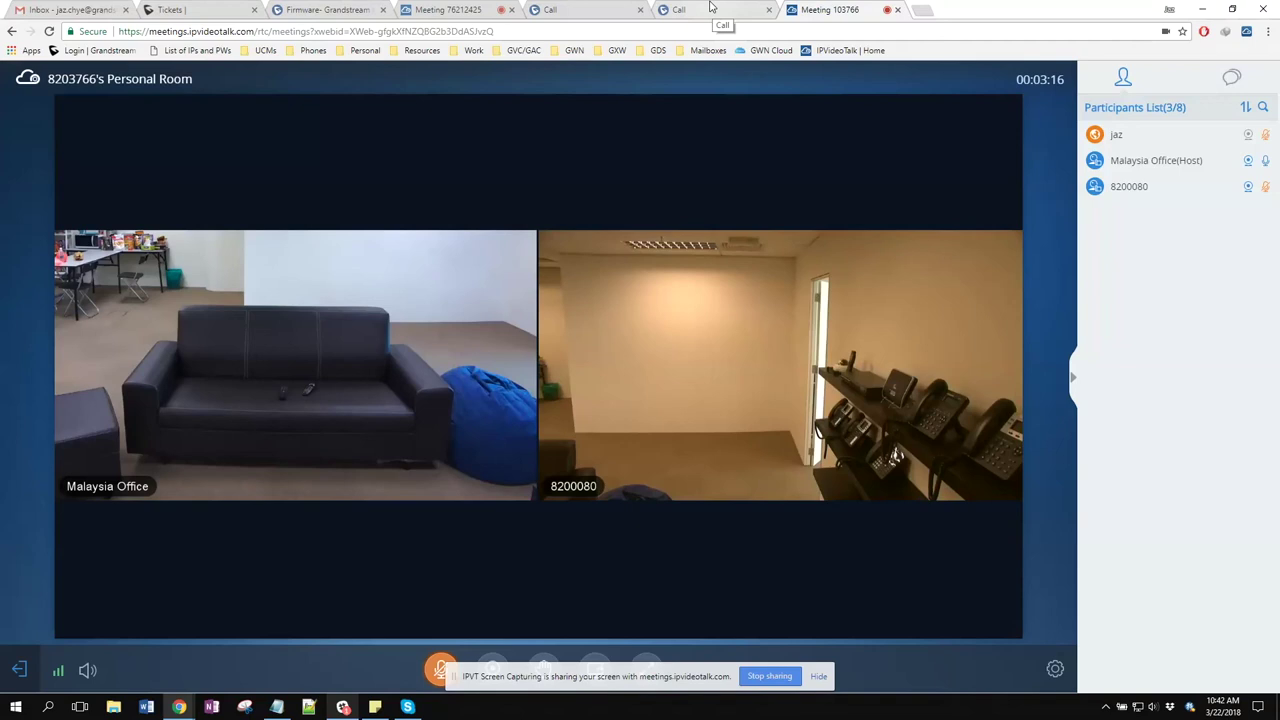
{"action": "left_click", "coordinate": [710, 8]}
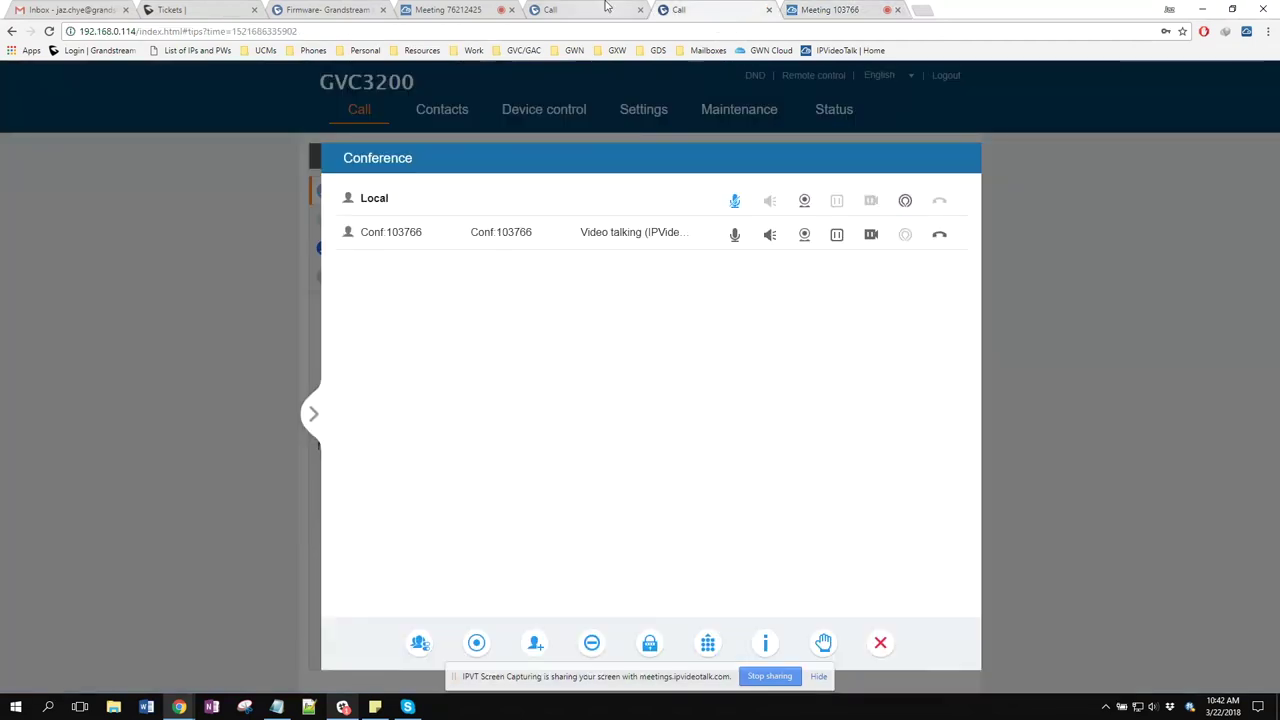
{"action": "left_click", "coordinate": [580, 9]}
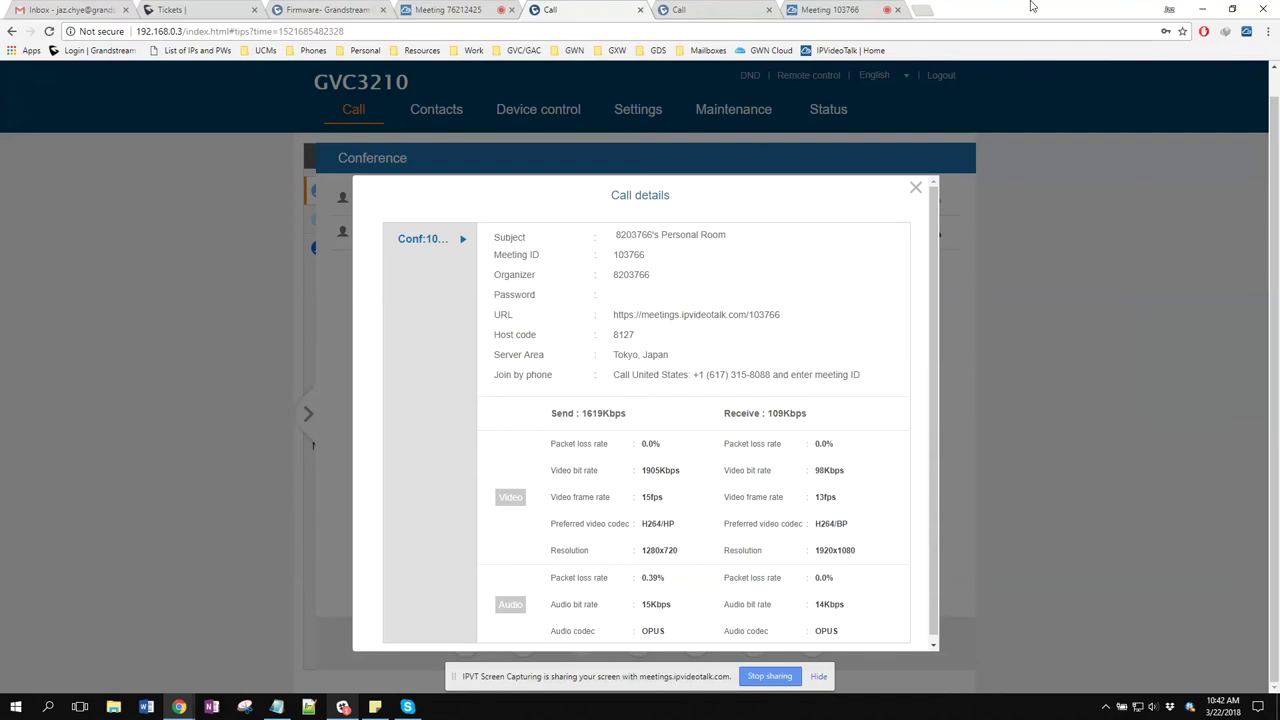
{"action": "left_click", "coordinate": [810, 11]}
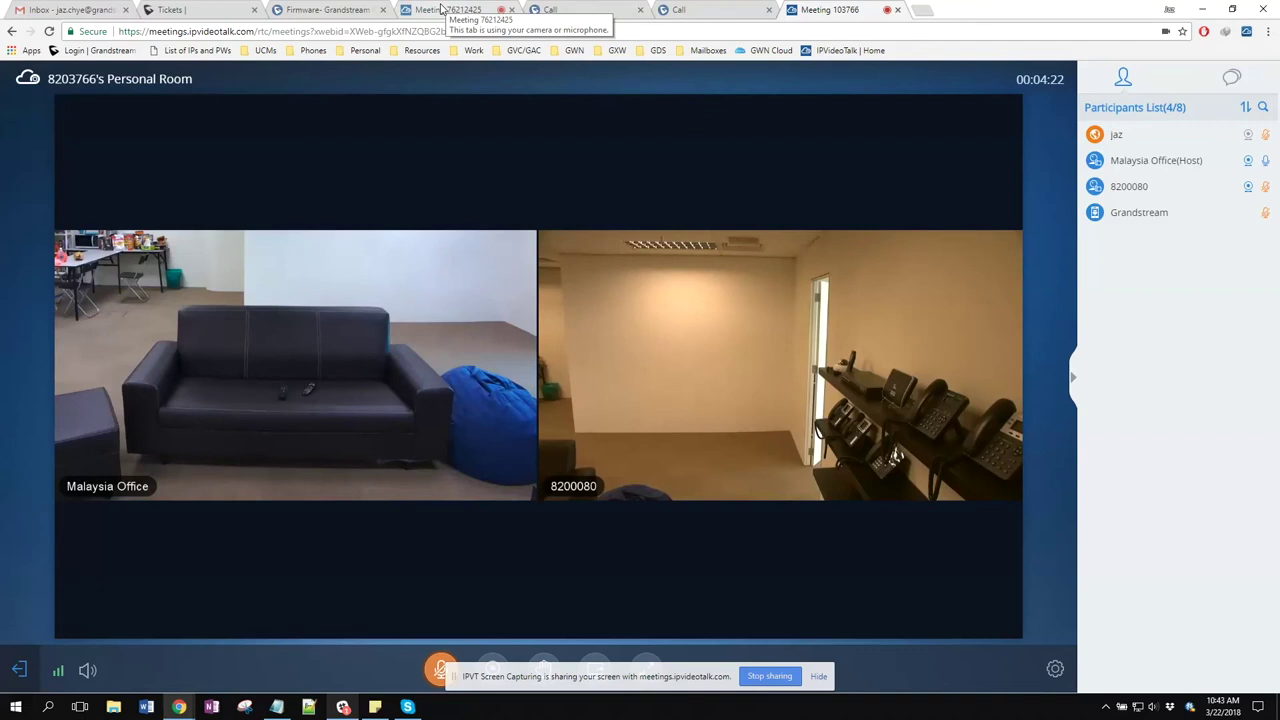
Read the Group Chat in webinar 76212425, then go back to the GVC3210 call details page
{"action": "left_click", "coordinate": [441, 9]}
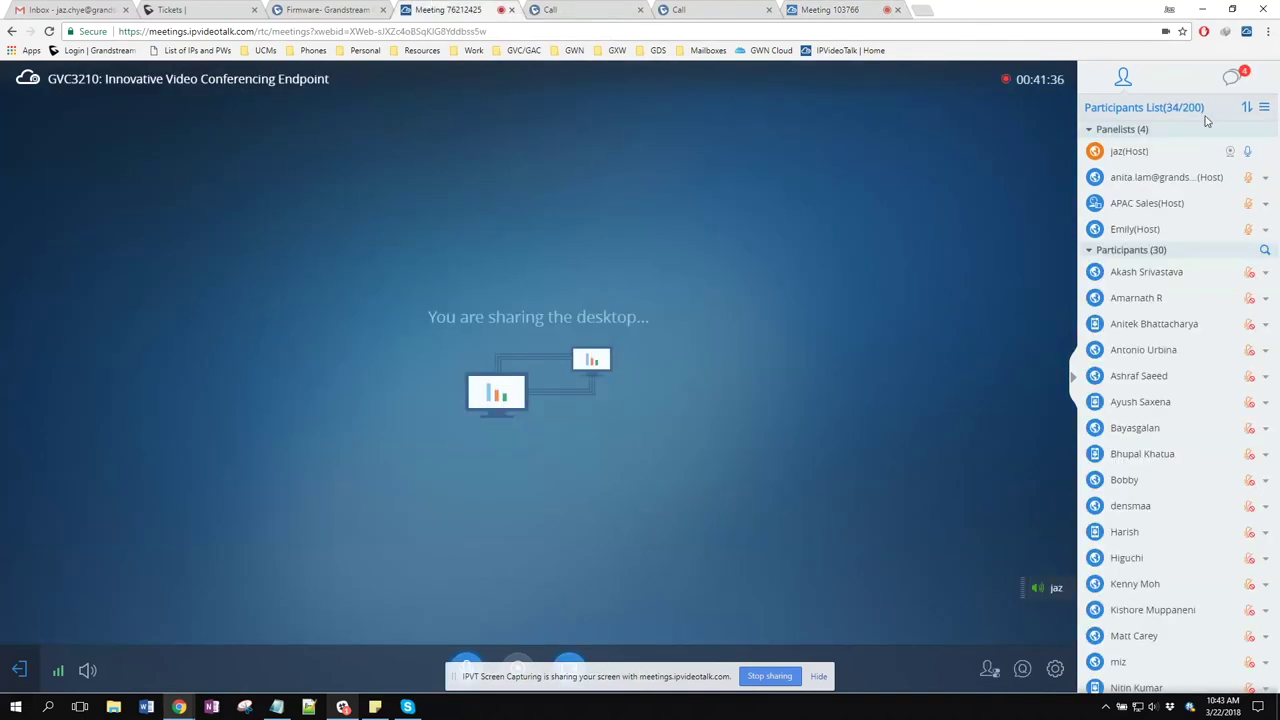
{"action": "left_click", "coordinate": [1230, 80]}
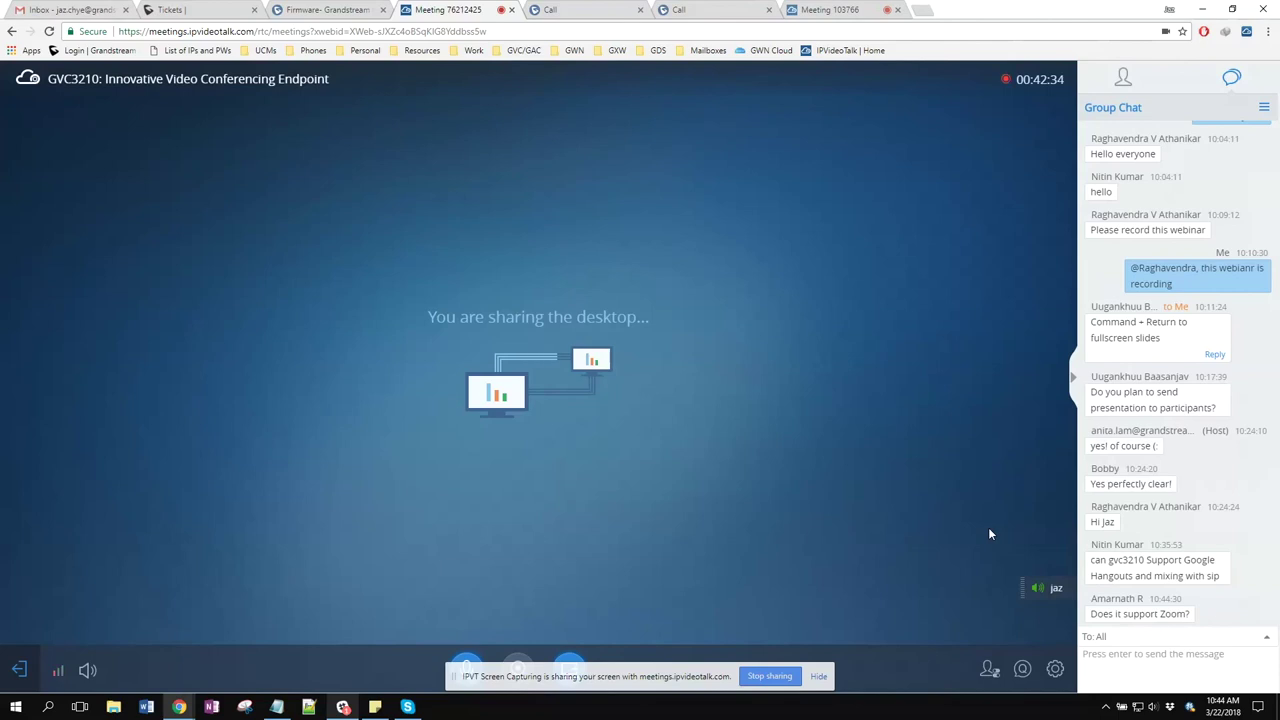
{"action": "left_click", "coordinate": [589, 9]}
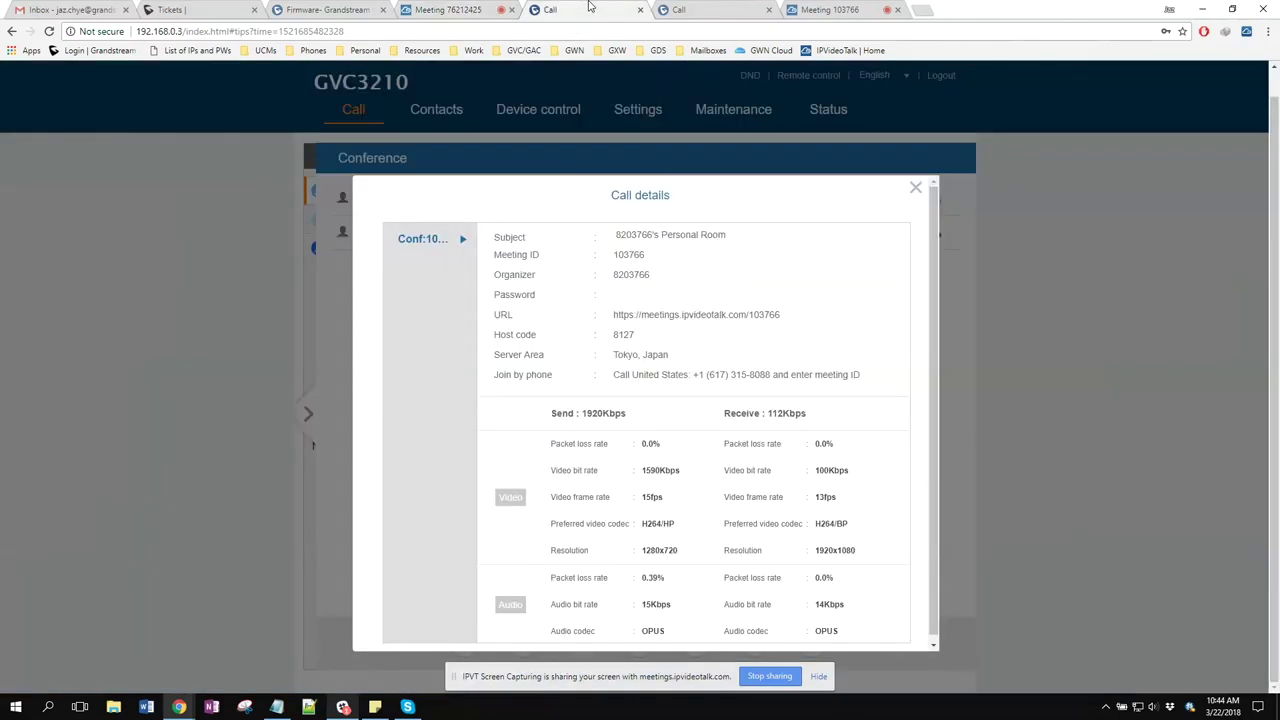
Close the GVC3210 Call details and hide the Conference panel
{"action": "left_click", "coordinate": [912, 184]}
{"action": "left_click", "coordinate": [450, 9]}
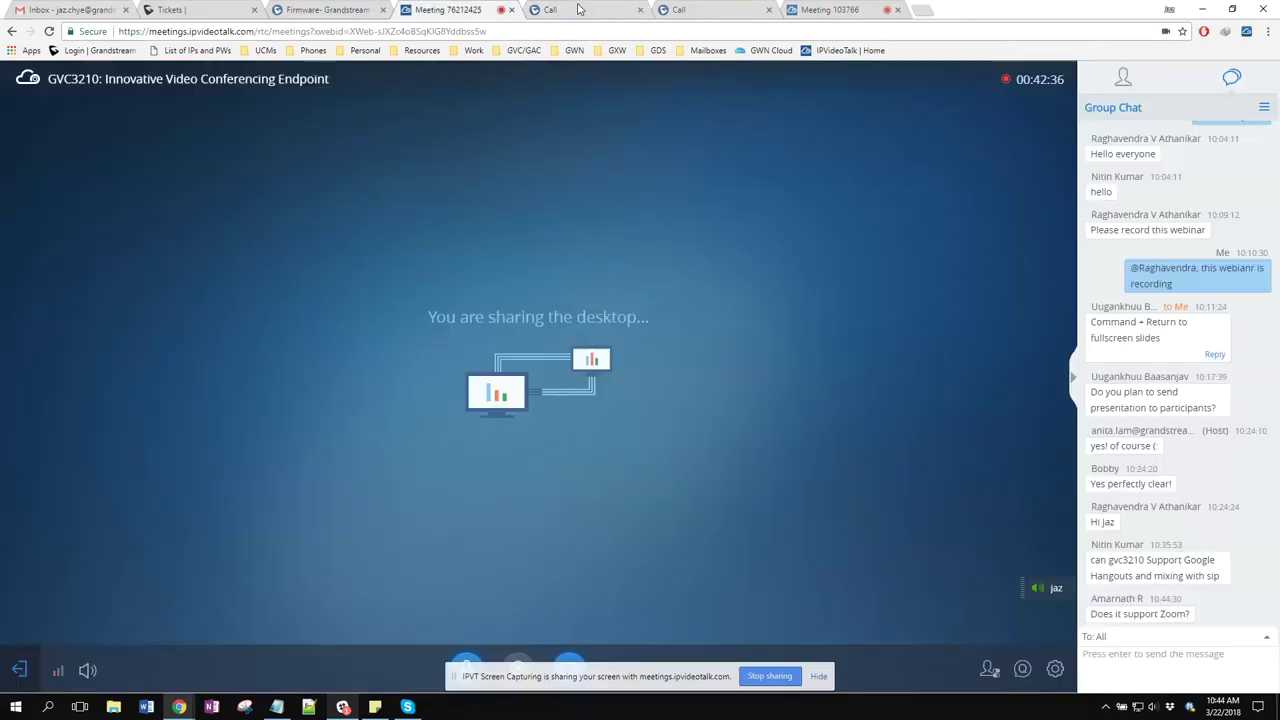
{"action": "left_click", "coordinate": [577, 7]}
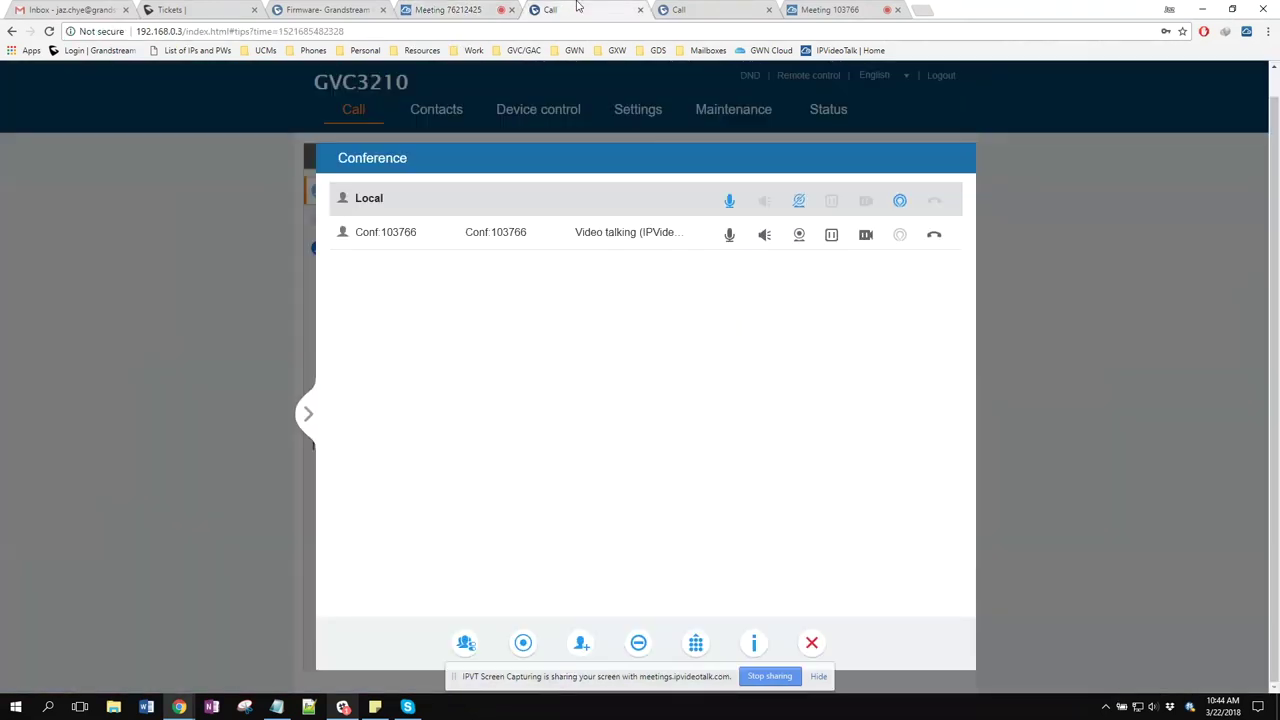
{"action": "left_click", "coordinate": [311, 418]}
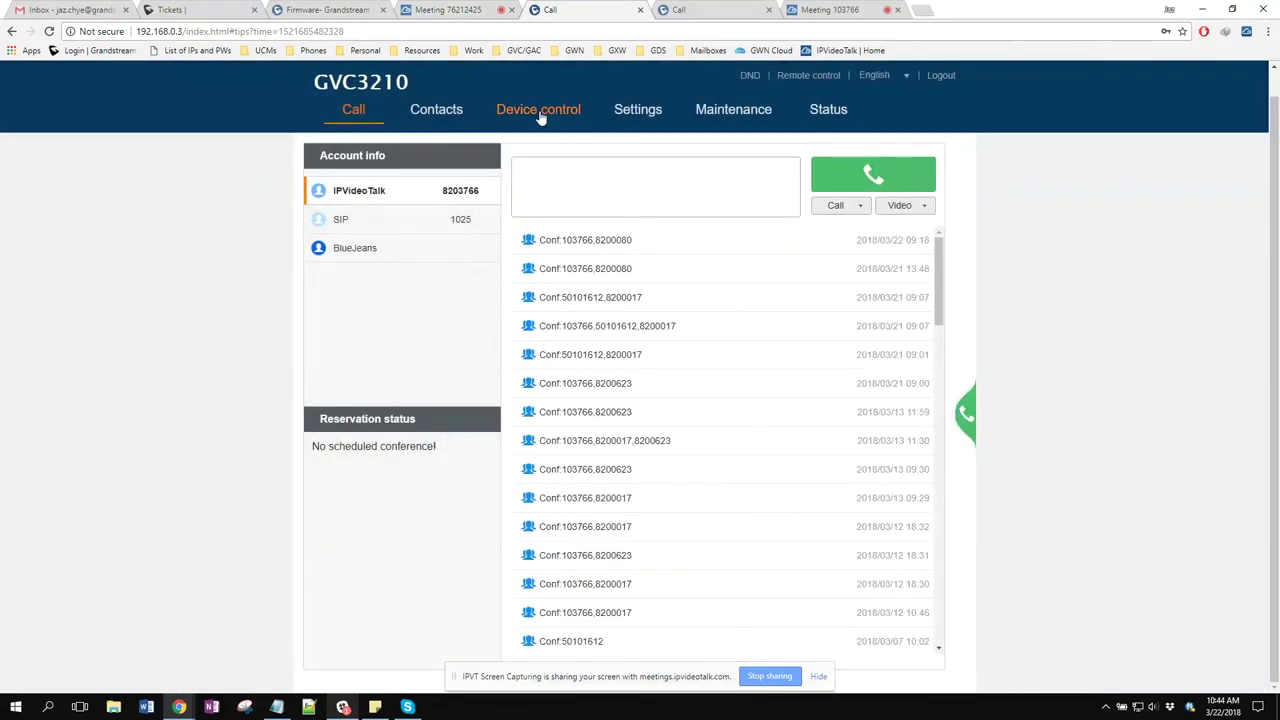
Check the HDMI 1 out resolutions under Settings > Peripheral, keeping 1280x1024P@60
{"action": "left_click", "coordinate": [540, 112]}
{"action": "left_click", "coordinate": [630, 112]}
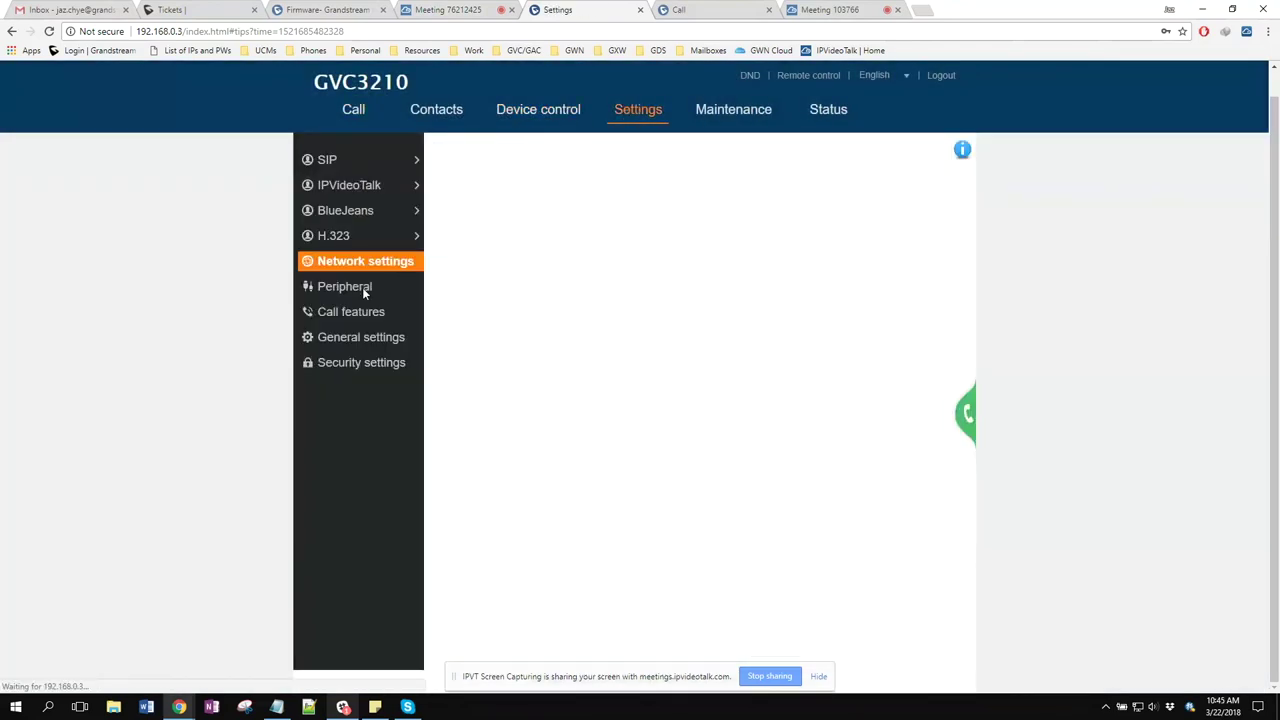
{"action": "left_click", "coordinate": [365, 290]}
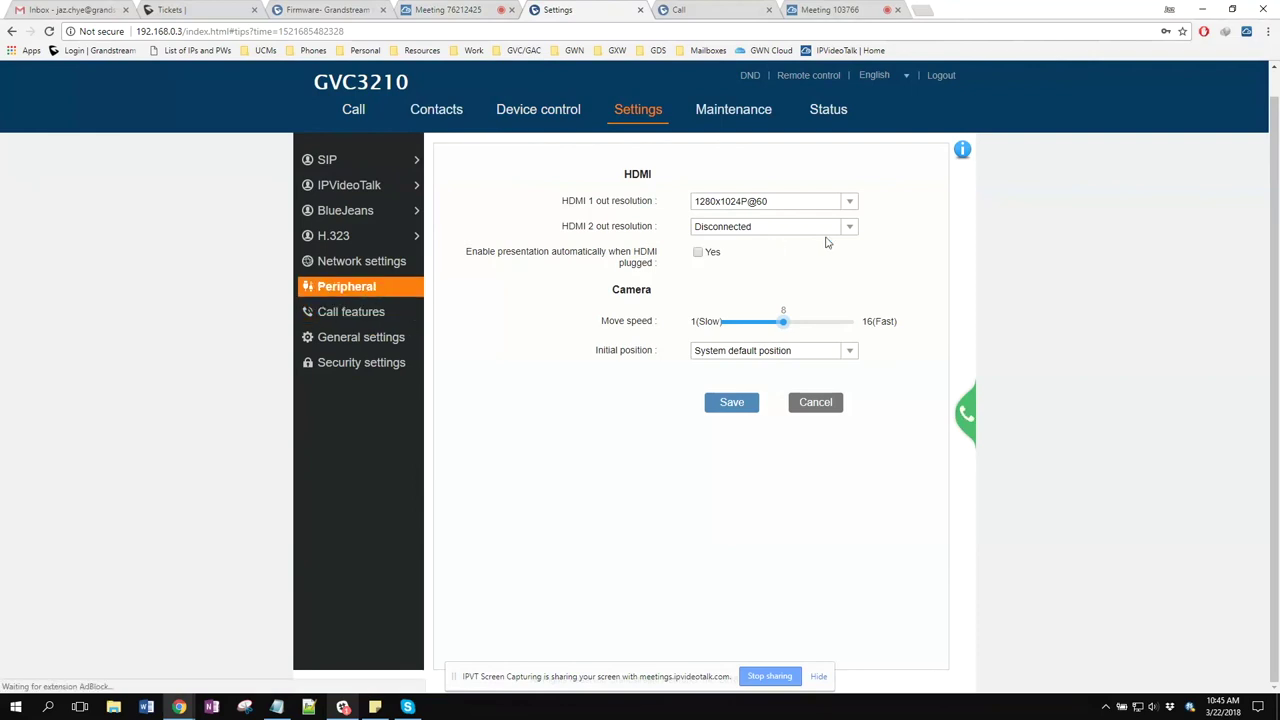
{"action": "left_click", "coordinate": [849, 202]}
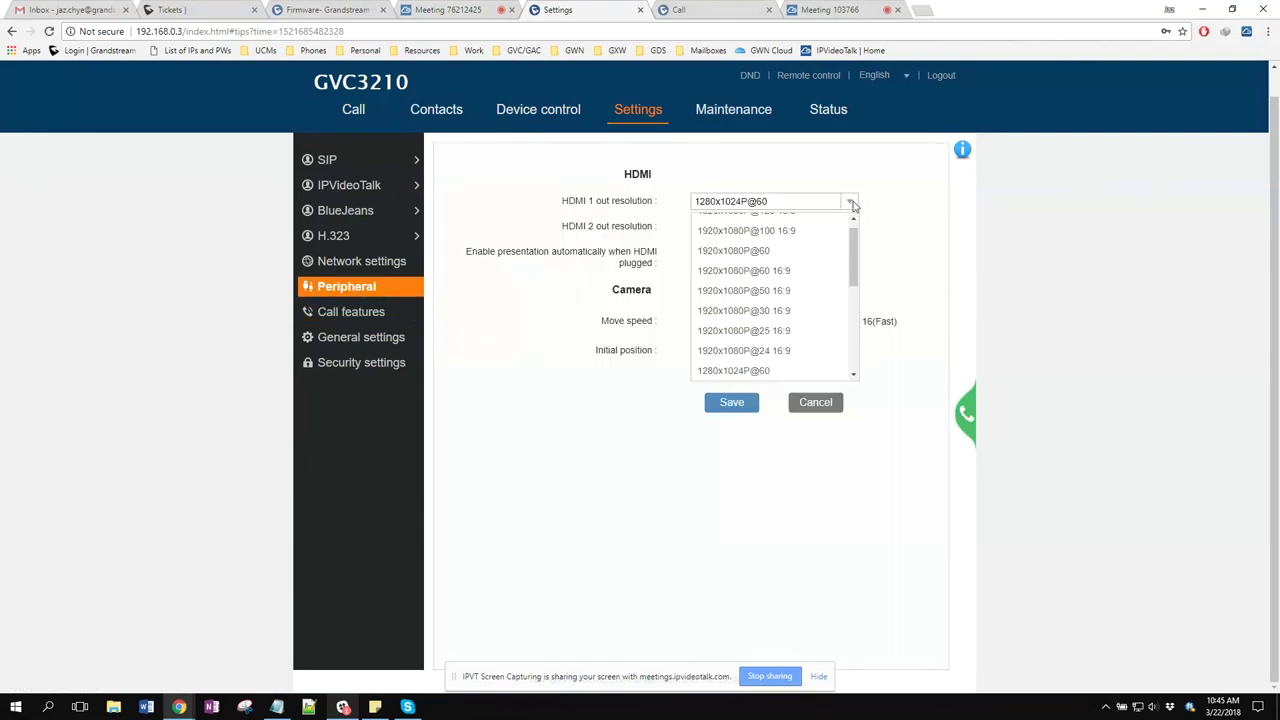
{"action": "scroll", "coordinate": [755, 260], "scroll_direction": "up", "scroll_amount": 1}
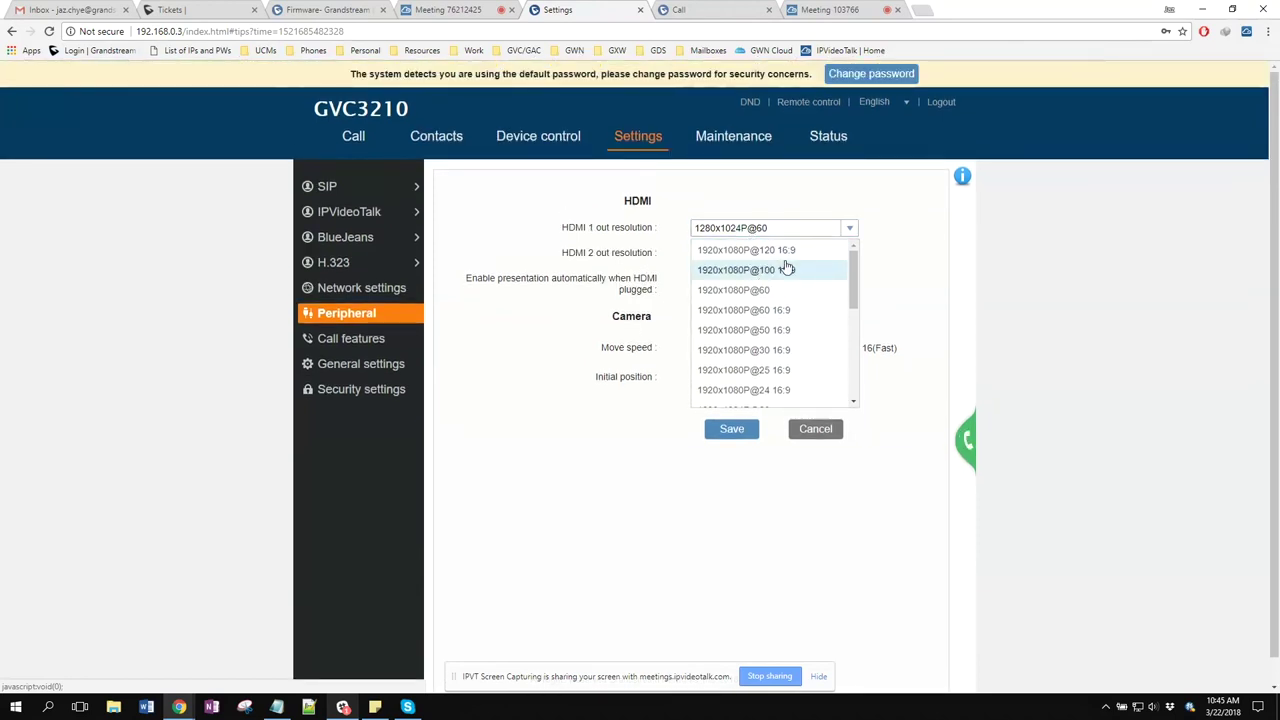
{"action": "left_click", "coordinate": [765, 178]}
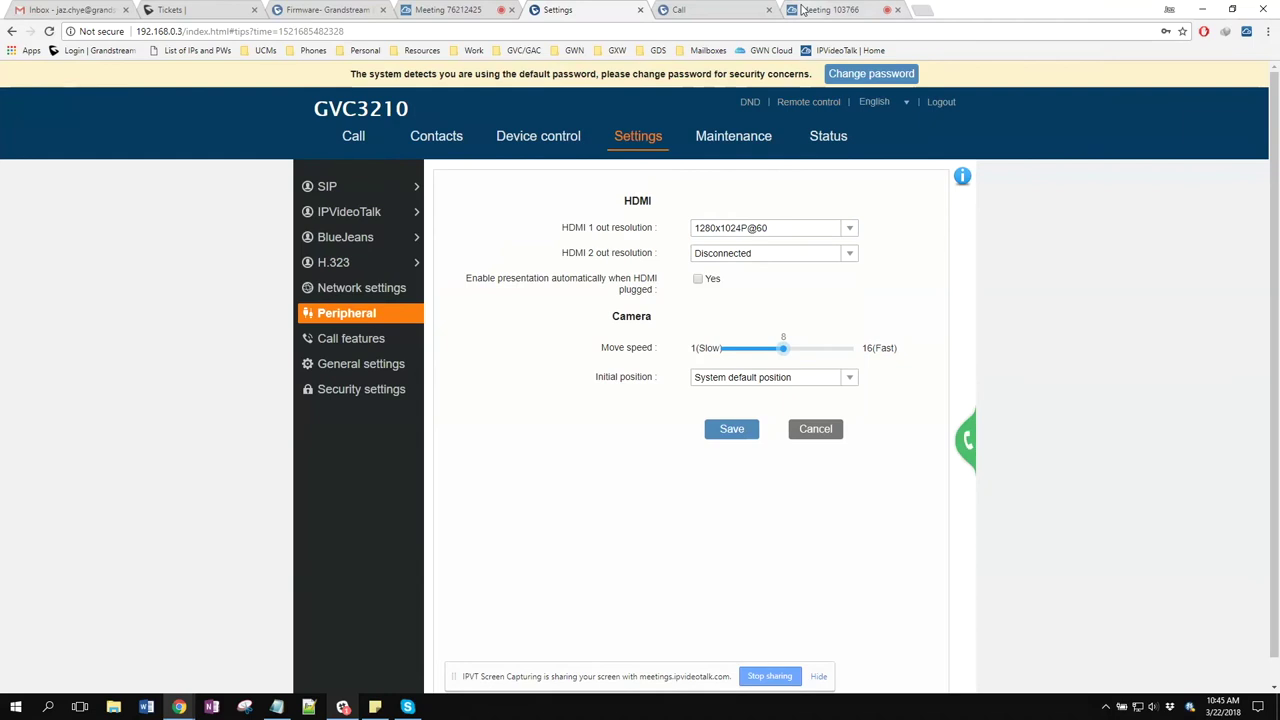
{"action": "left_click", "coordinate": [803, 10]}
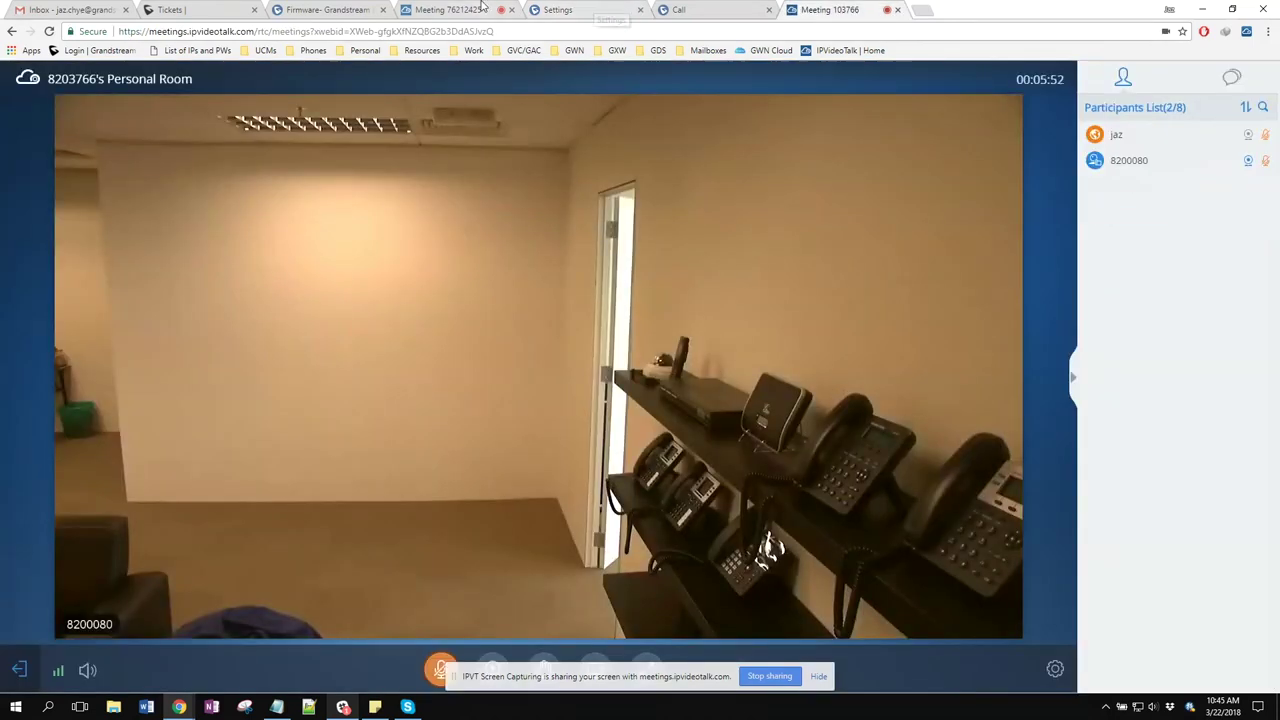
Leave the personal room video view for the desktop-sharing webinar 76212425 and its Group Chat
{"action": "left_click", "coordinate": [448, 10]}
{"action": "left_click", "coordinate": [631, 373]}
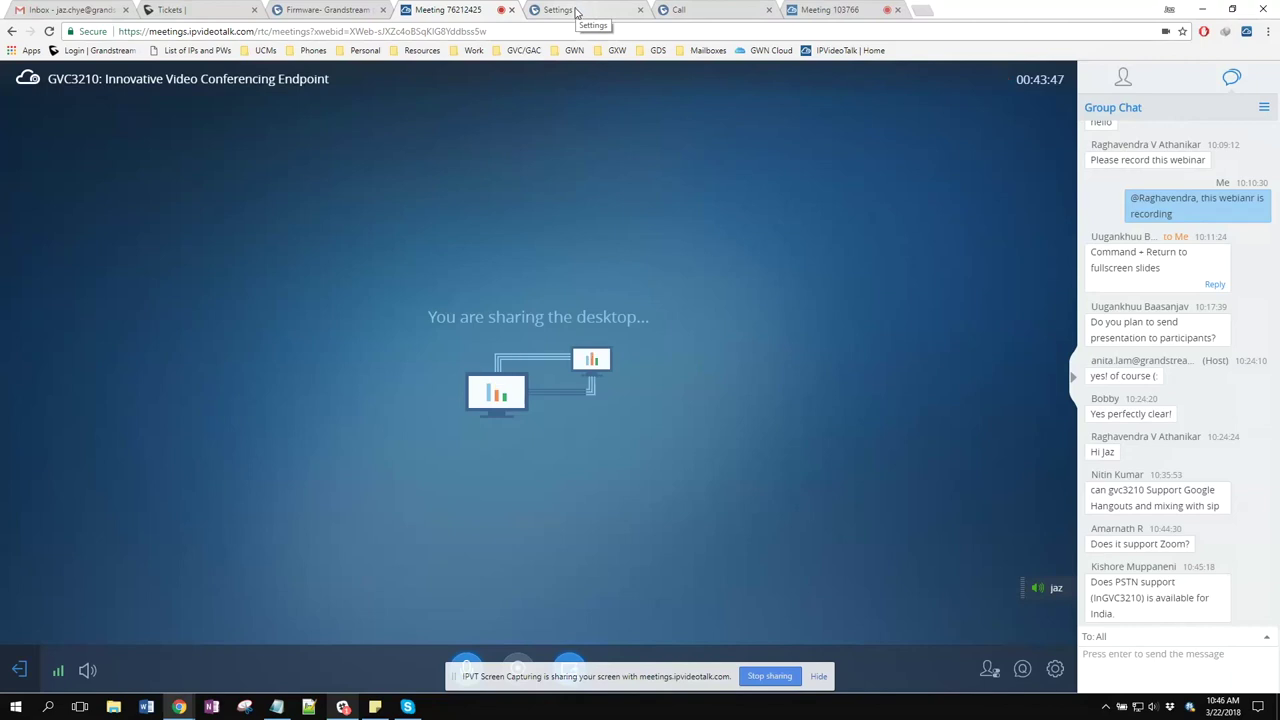
Reopen the conference Call details on the GVC3210 and select the Join by phone line
{"action": "left_click", "coordinate": [576, 12]}
{"action": "left_click", "coordinate": [963, 440]}
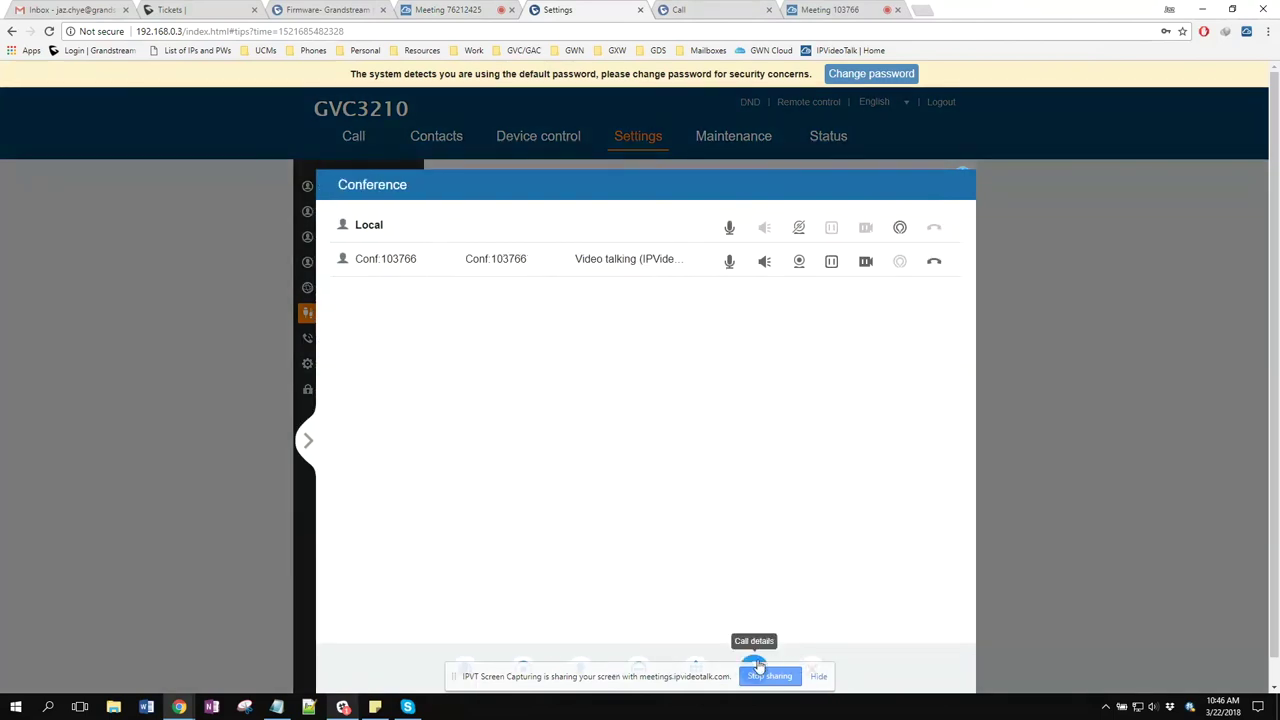
{"action": "left_click", "coordinate": [757, 666]}
{"action": "left_click_drag", "start_coordinate": [619, 401], "coordinate": [862, 402]}
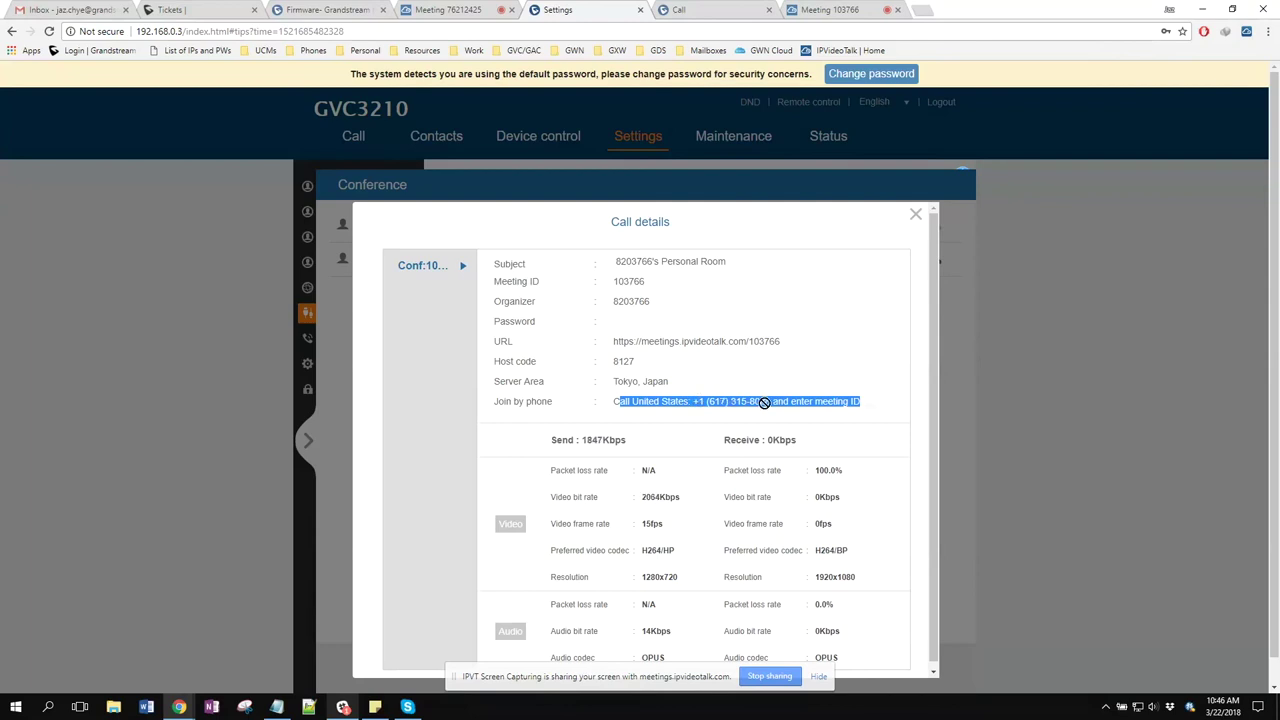
{"action": "left_click", "coordinate": [748, 403]}
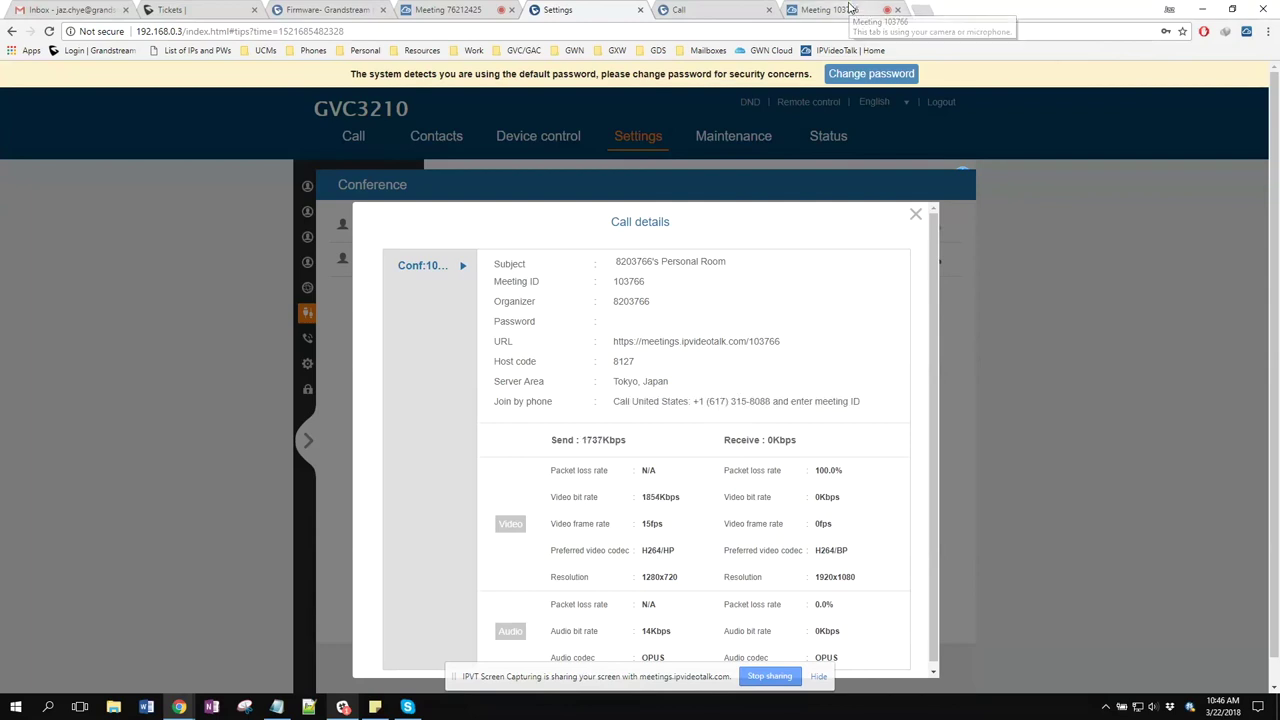
{"action": "left_click", "coordinate": [849, 9]}
{"action": "left_click", "coordinate": [465, 9]}
{"action": "left_click", "coordinate": [830, 9]}
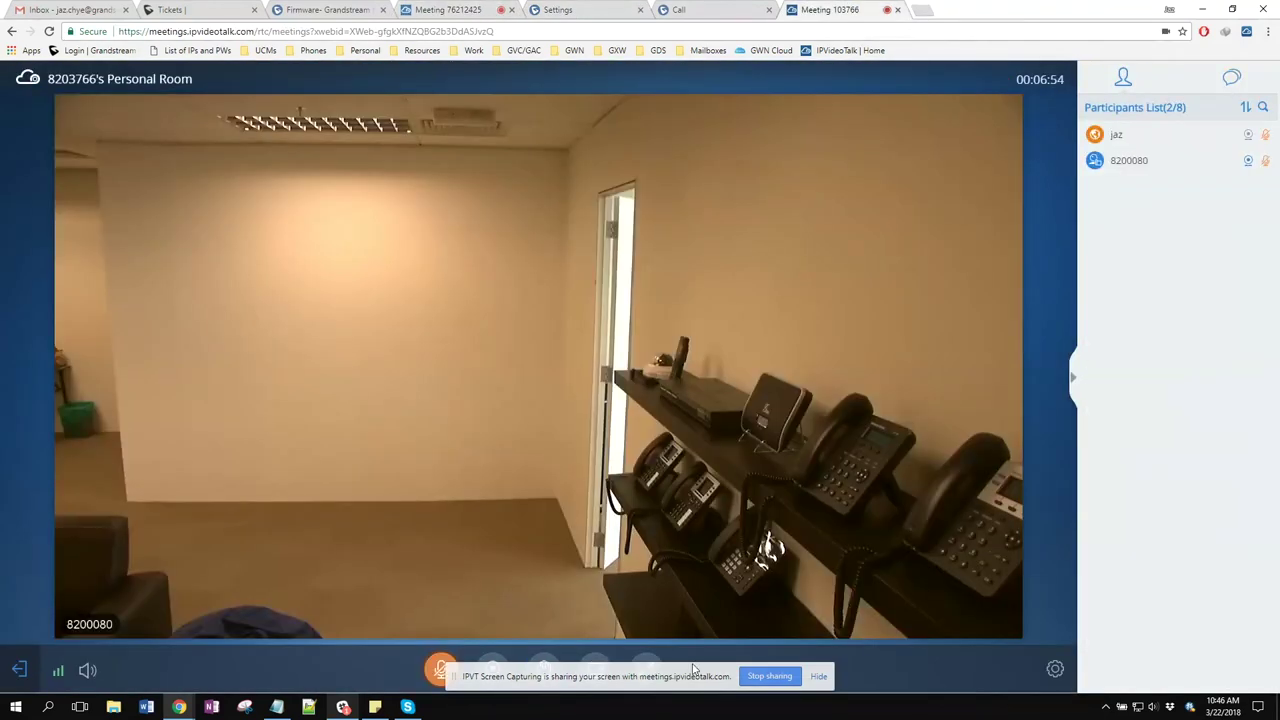
Exit the personal room meeting and return to webinar 76212425
{"action": "left_click", "coordinate": [19, 669]}
{"action": "left_click", "coordinate": [493, 386]}
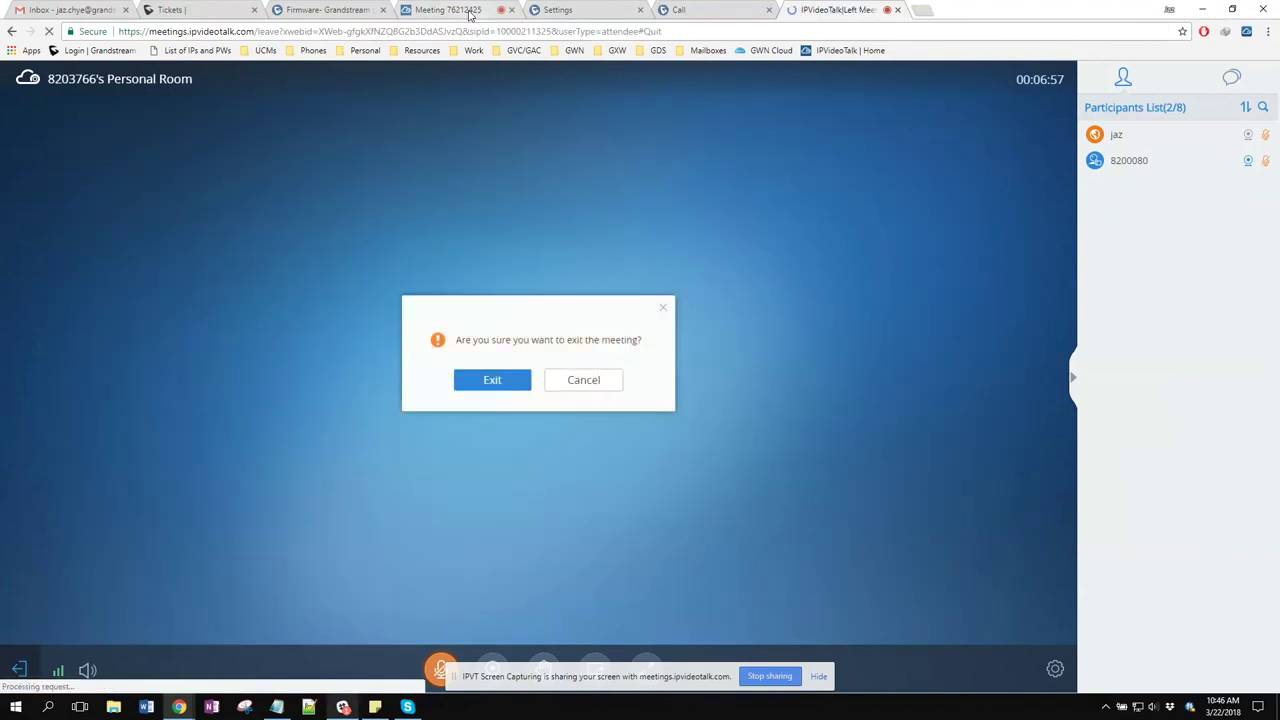
{"action": "left_click", "coordinate": [469, 12]}
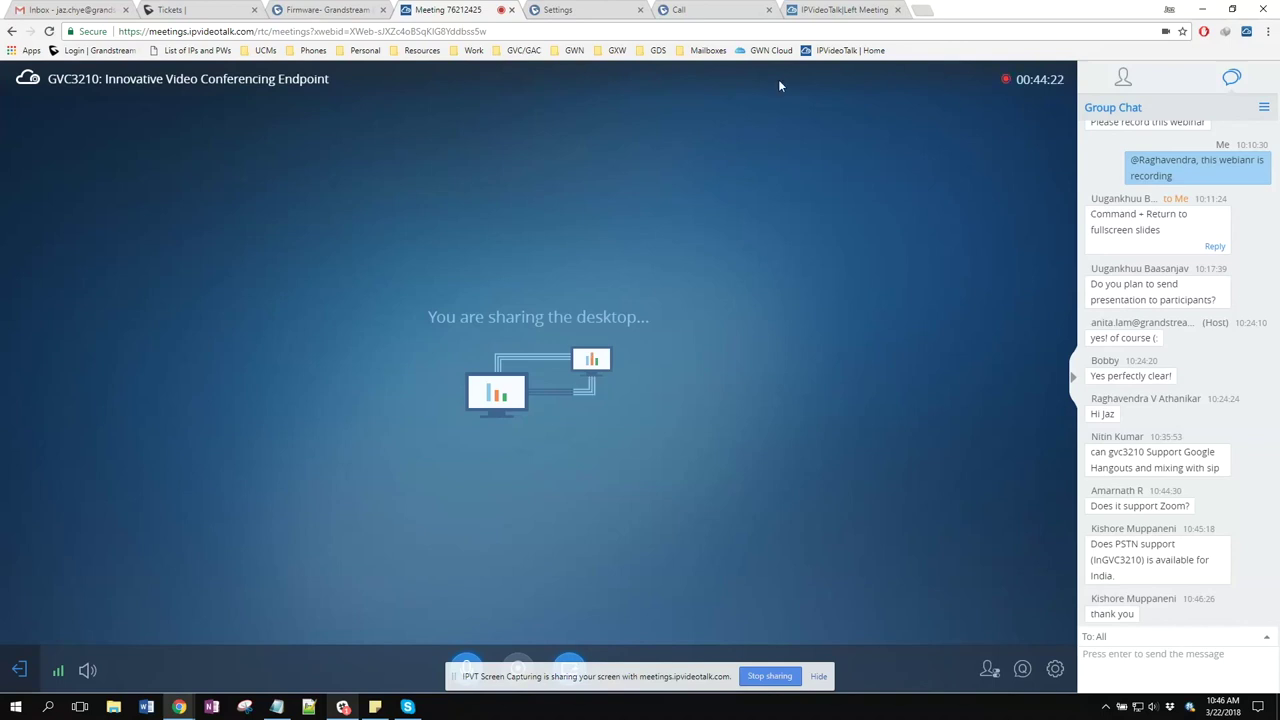
Open the webinar's Participants List and mute the host's own microphone
{"action": "left_click", "coordinate": [1125, 80]}
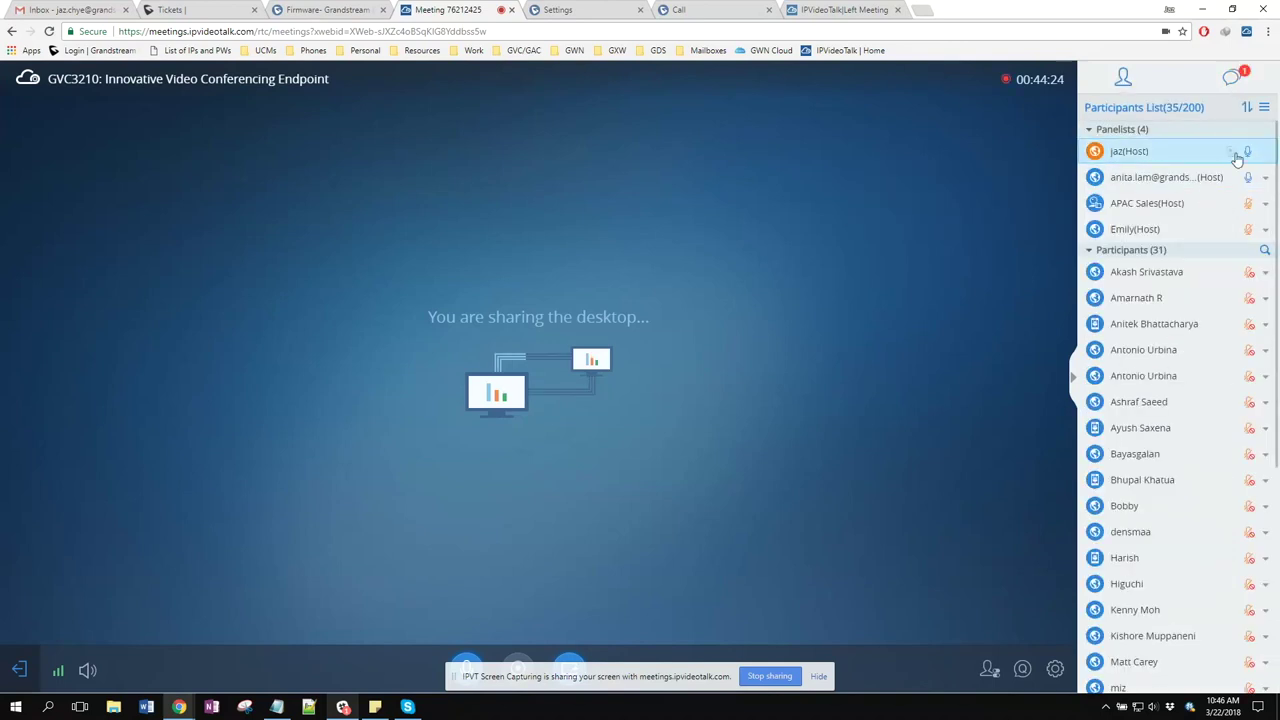
{"action": "left_click", "coordinate": [1250, 155]}
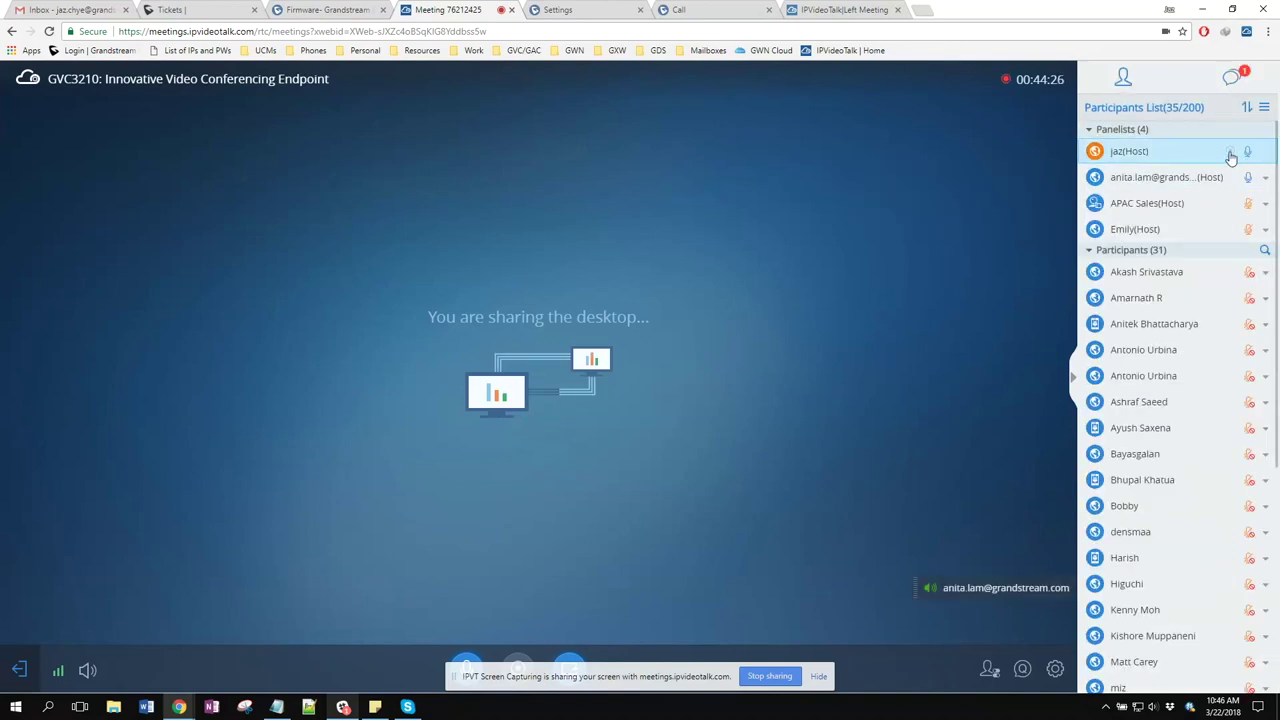
{"action": "mouse_move", "coordinate": [562, 668]}
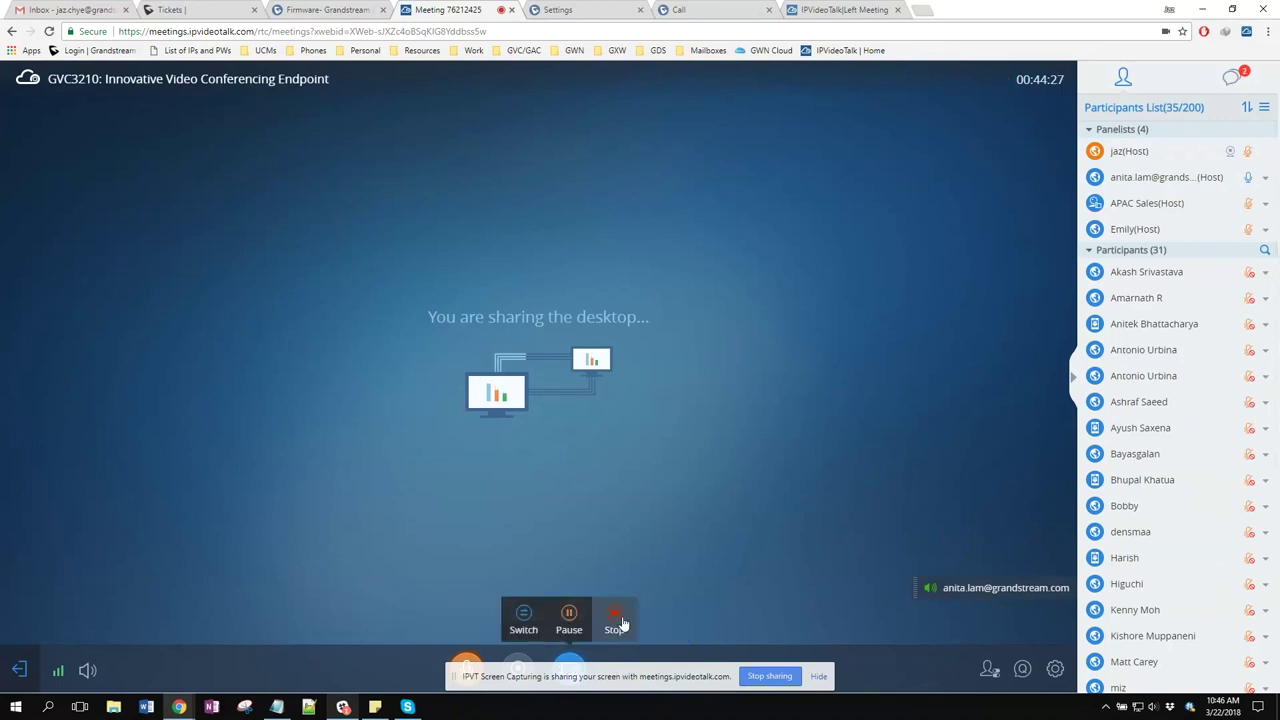